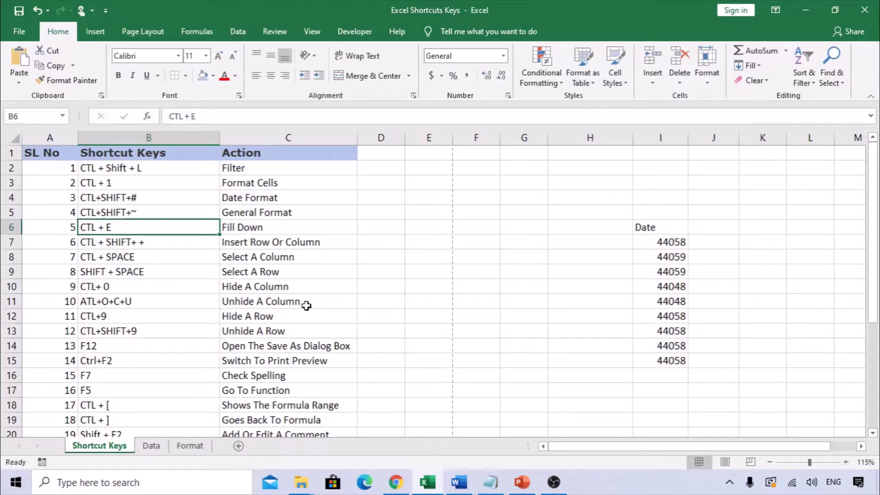
Scroll through the shortcut table and select the headers and first row, A1:C2
scroll(177, 295, "down", 3)
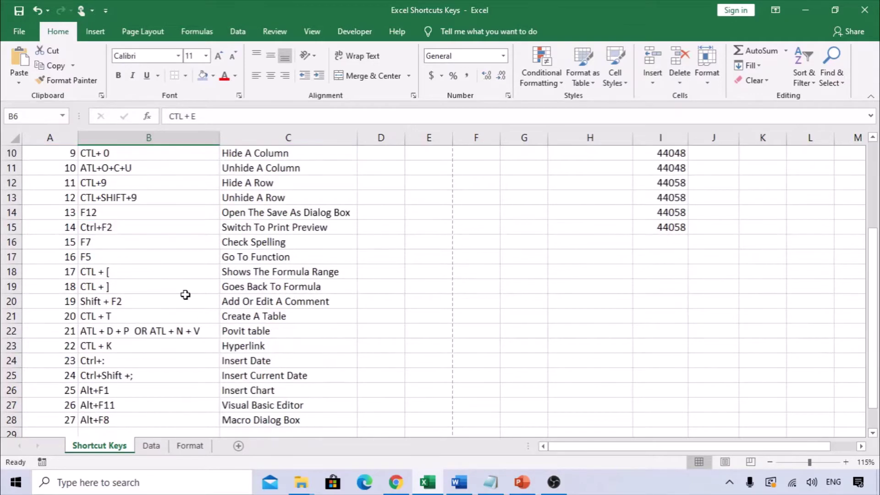
scroll(186, 295, "up", 3)
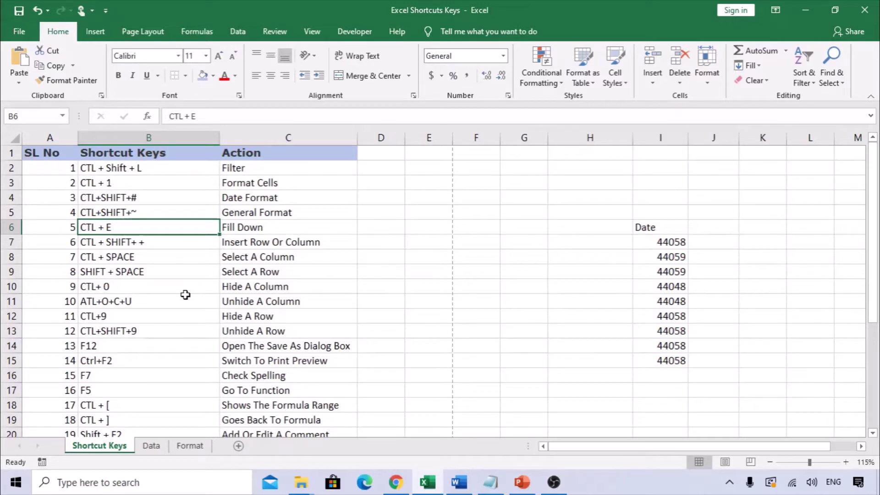
scroll(186, 294, "down", 2)
scroll(186, 295, "down", 2)
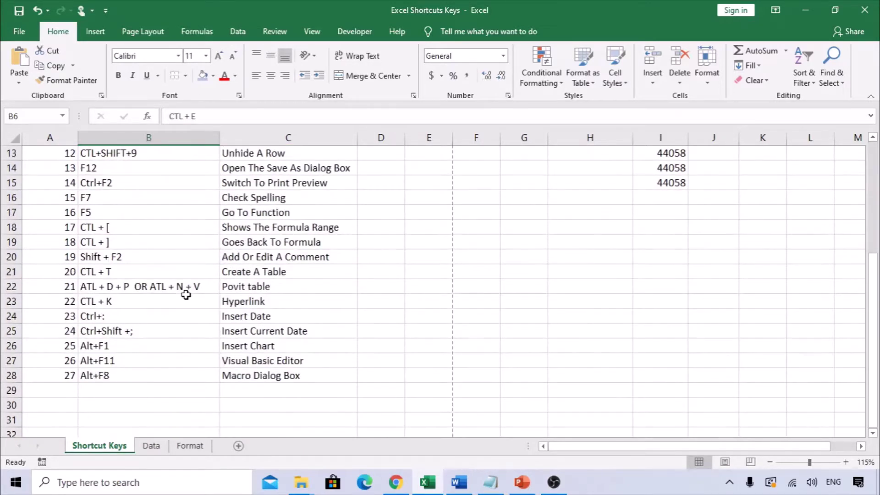
scroll(186, 295, "up", 4)
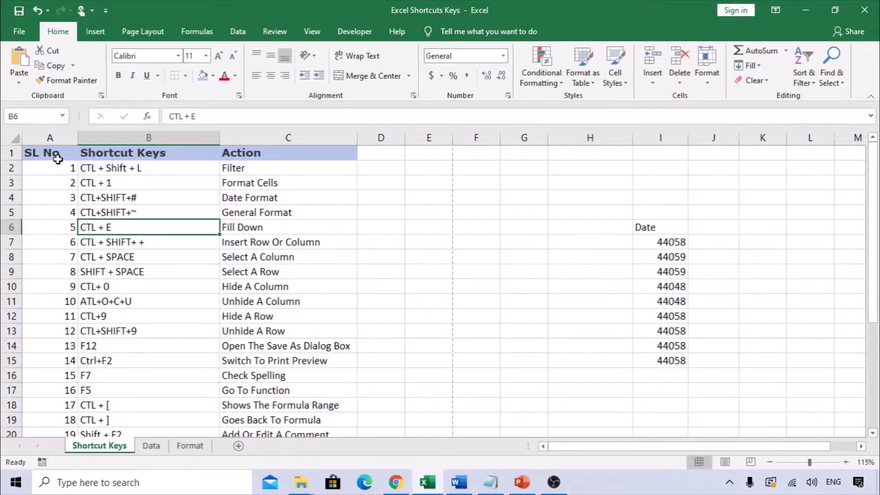
left_click_drag(55, 153, 260, 165)
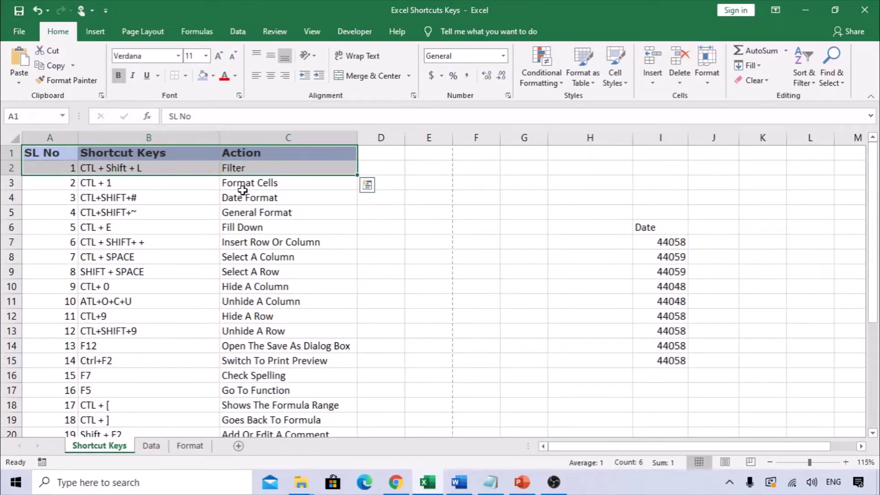
Extend A1 across the header row with Ctrl+Shift+Right, then select A1:C28 with Ctrl+A
left_click(109, 211)
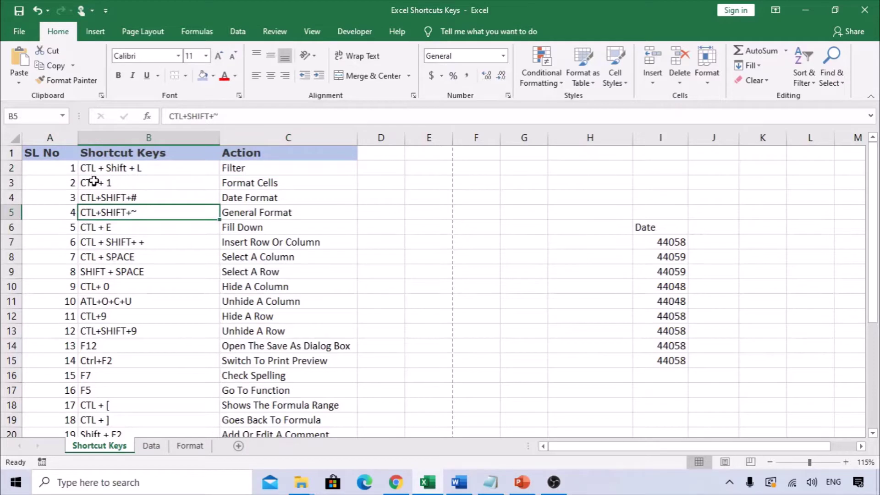
left_click(61, 154)
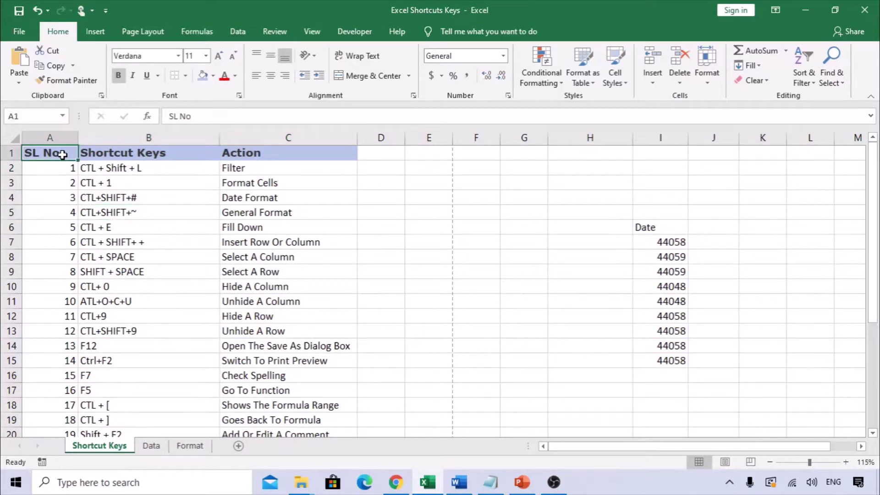
key("ctrl+shift+Right")
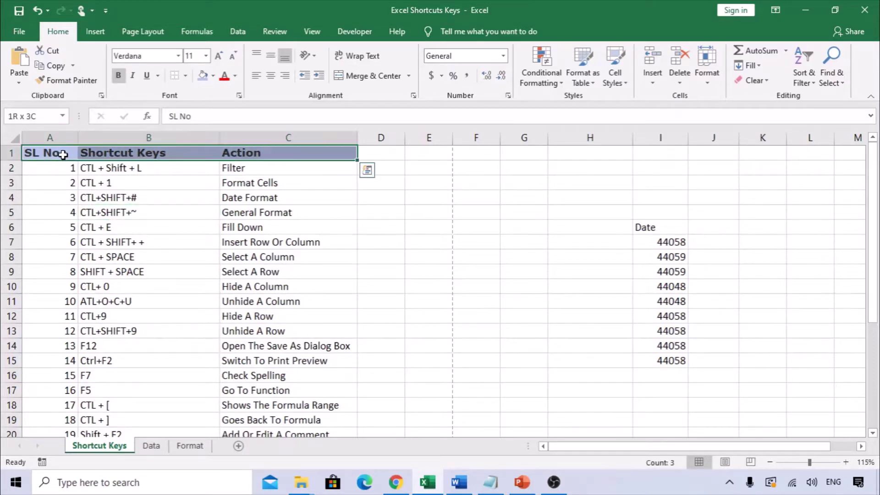
key("ctrl+q")
left_click(67, 212)
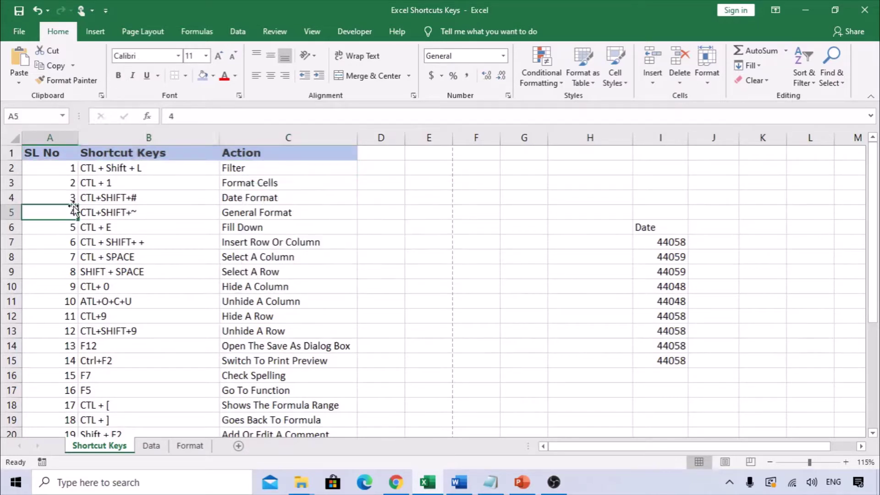
key("ctrl+a")
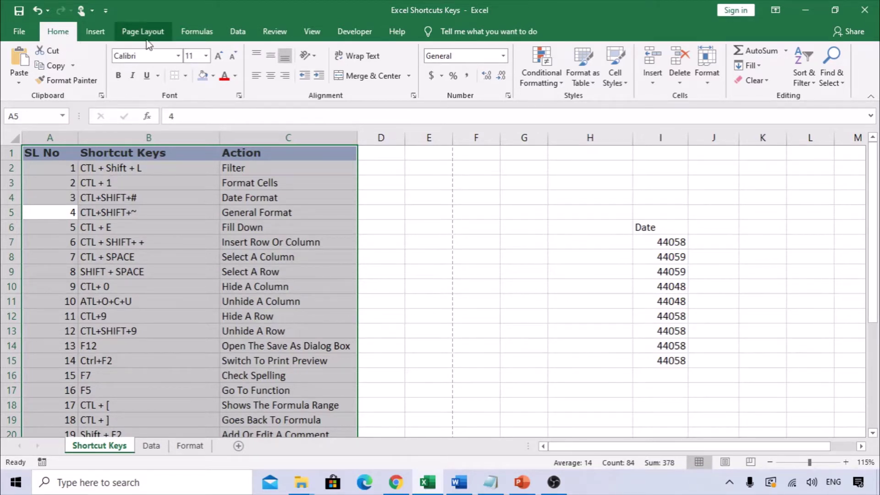
Apply All Borders to the table from the Home Borders list, then undo it
left_click(185, 76)
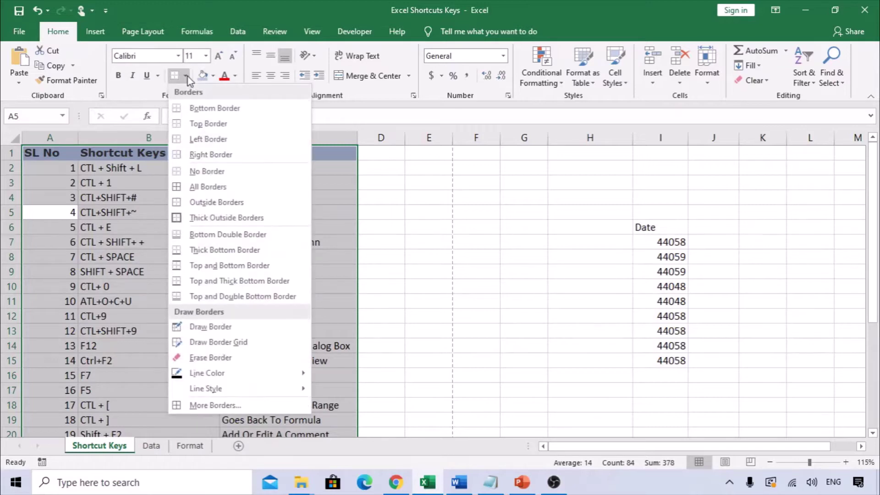
left_click(176, 194)
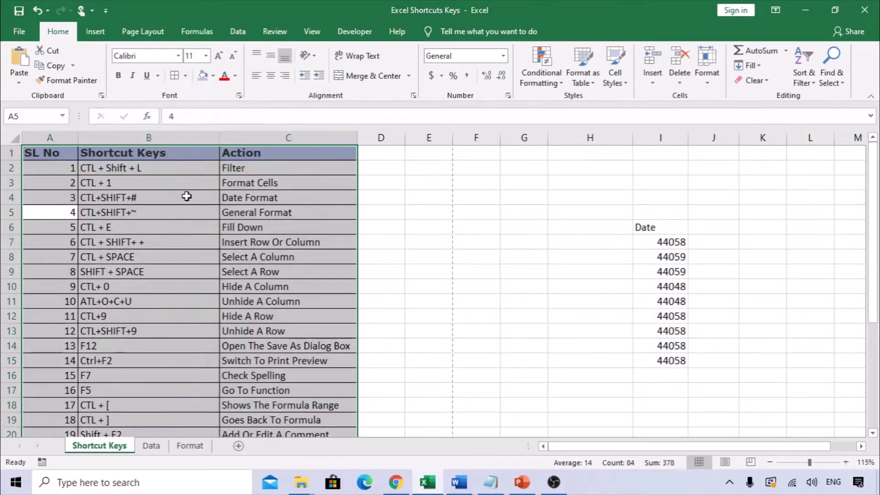
scroll(188, 268, "down", 3)
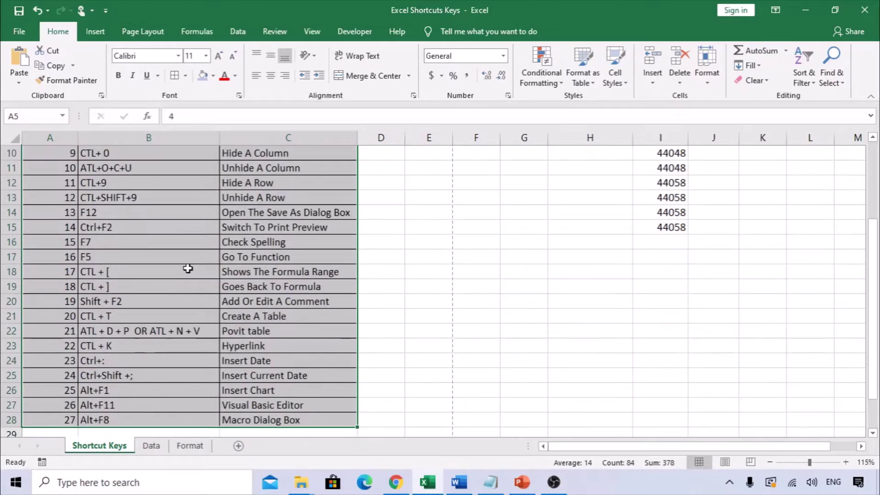
scroll(188, 268, "up", 3)
key("ctrl+z")
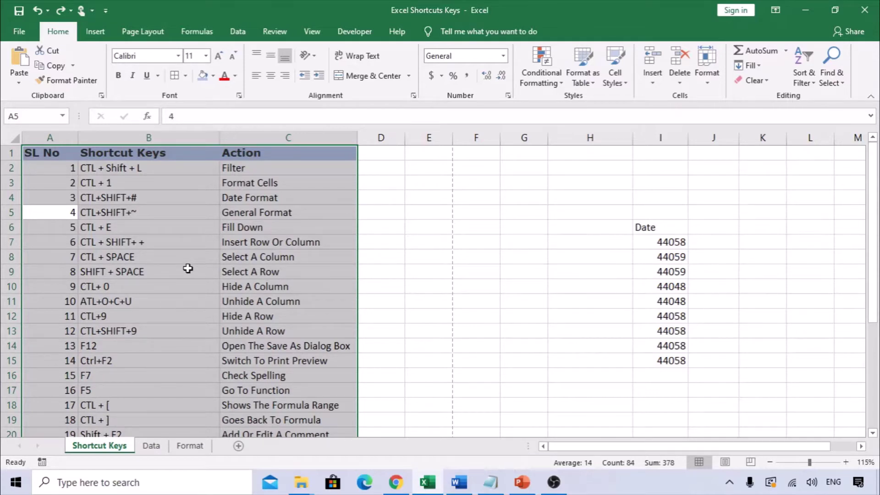
Reapply All Borders to the table using the Alt, H, B, A key sequence
key("alt")
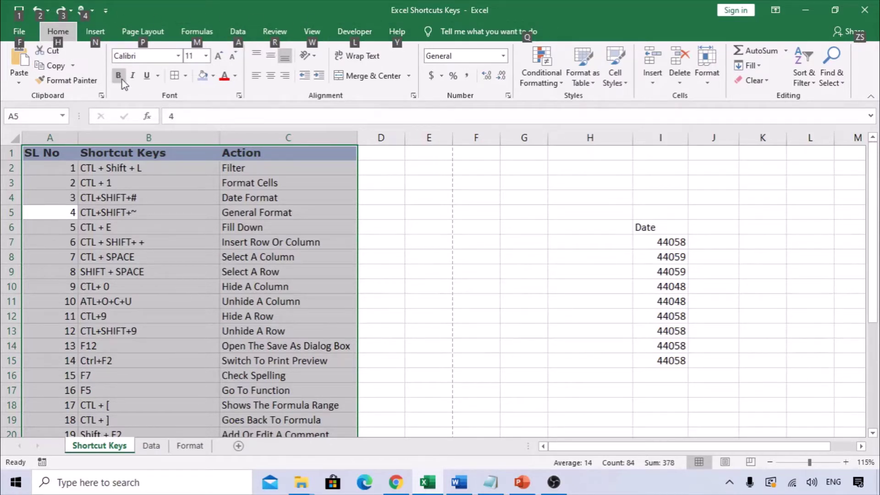
key("h")
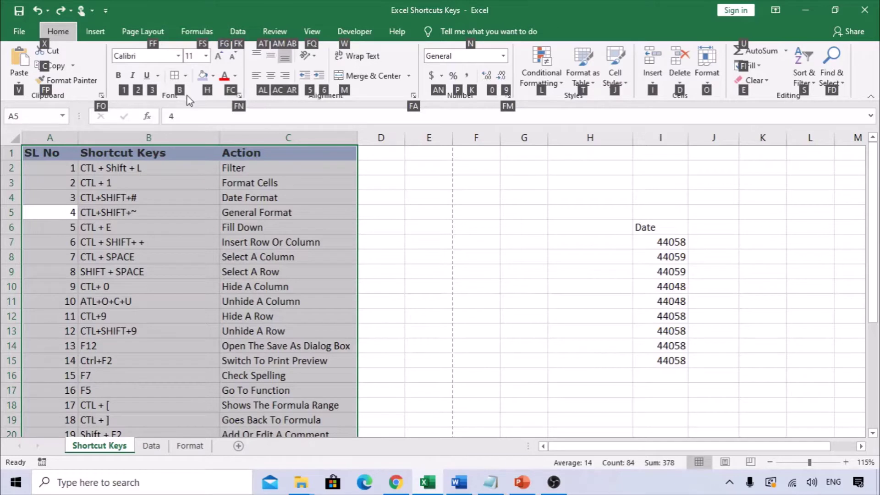
key("b")
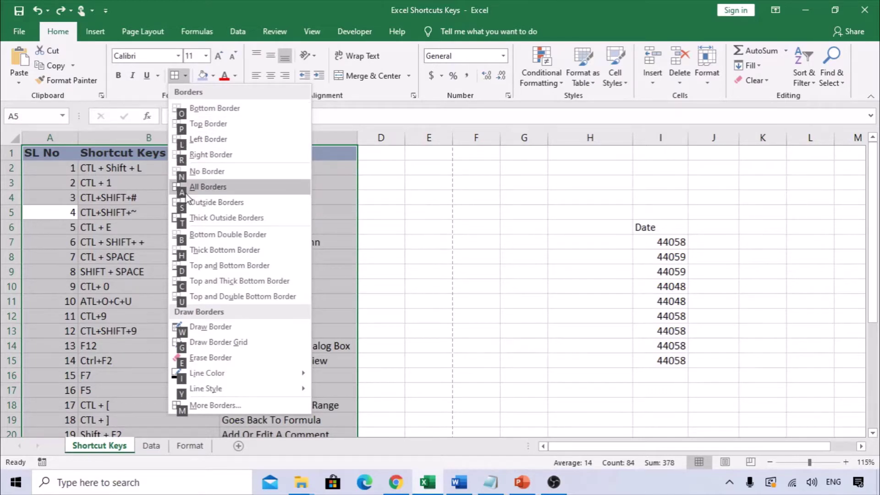
key("a")
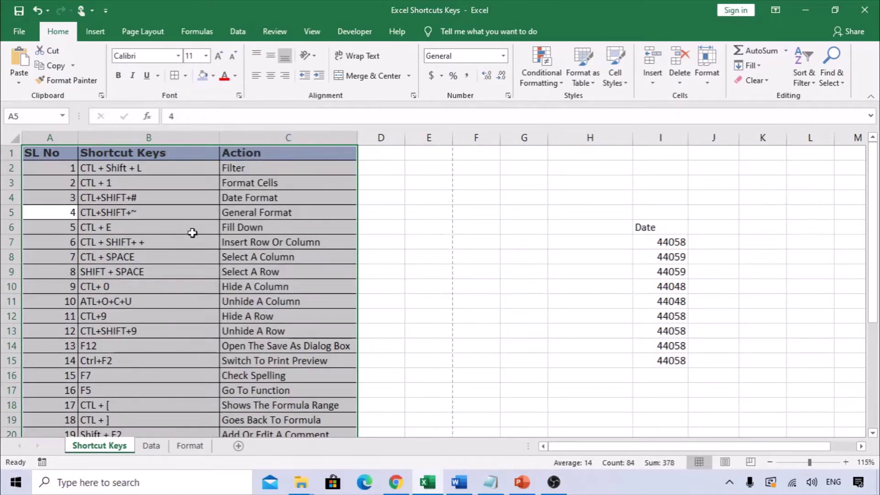
scroll(203, 293, "down", 2)
scroll(203, 294, "up", 3)
left_click(221, 289)
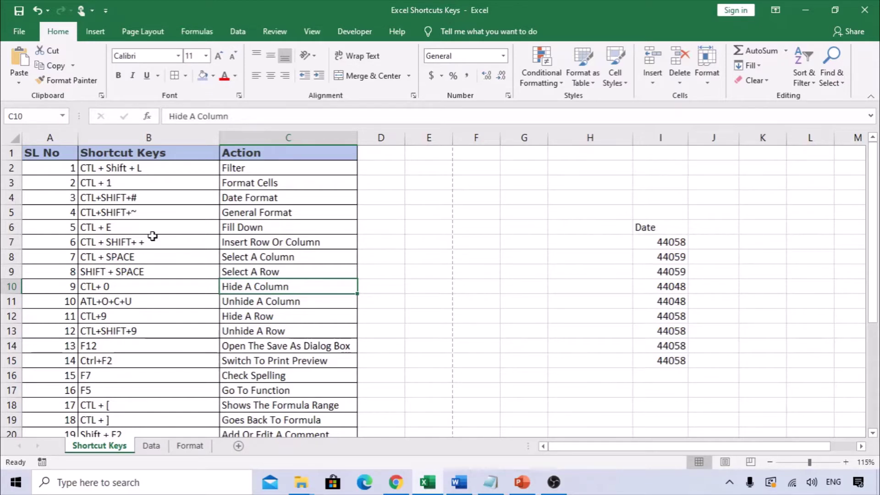
left_click(152, 237)
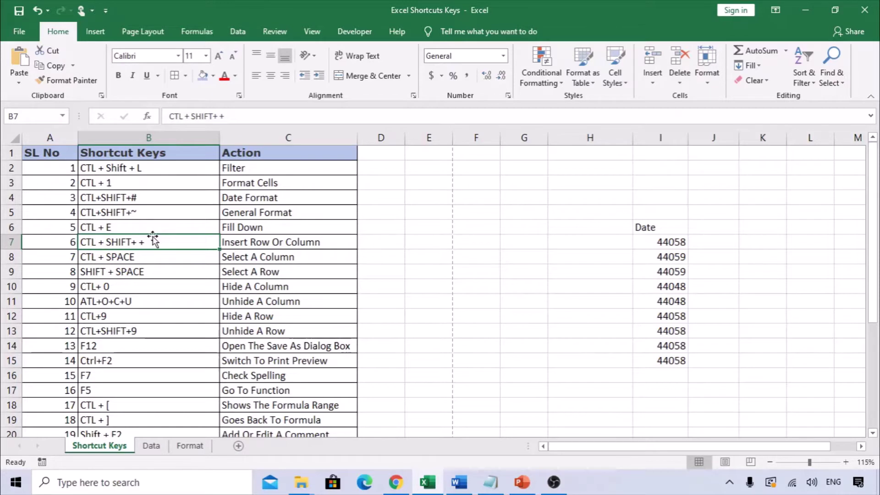
key("ctrl+a")
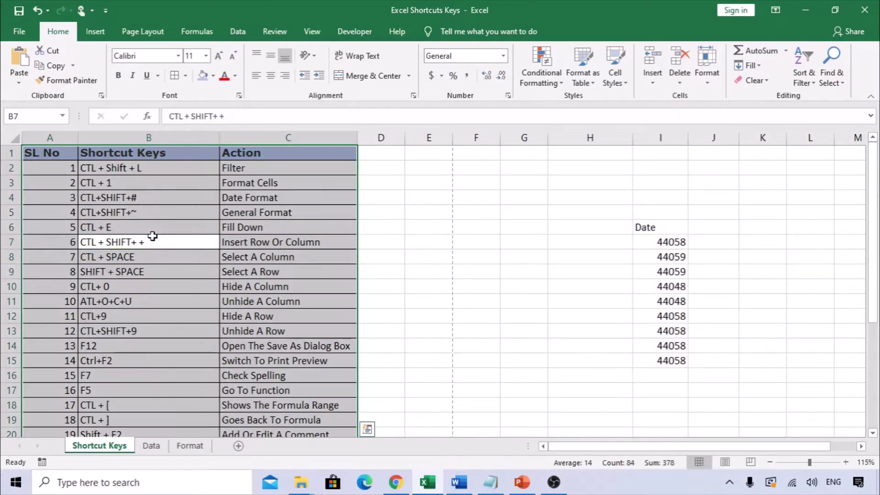
key("alt")
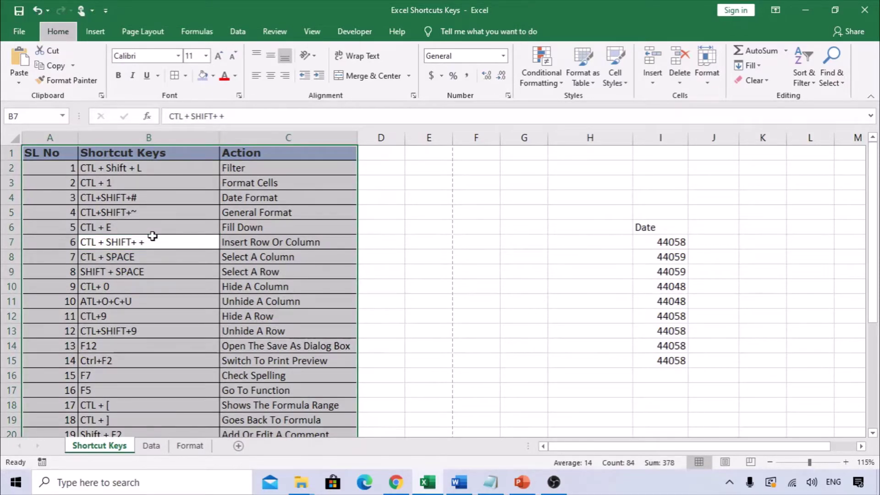
key("h")
key("b")
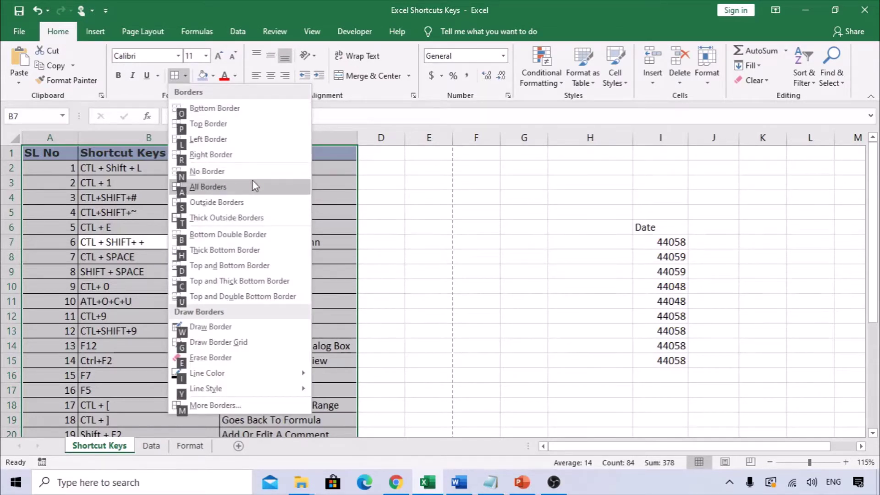
key("a")
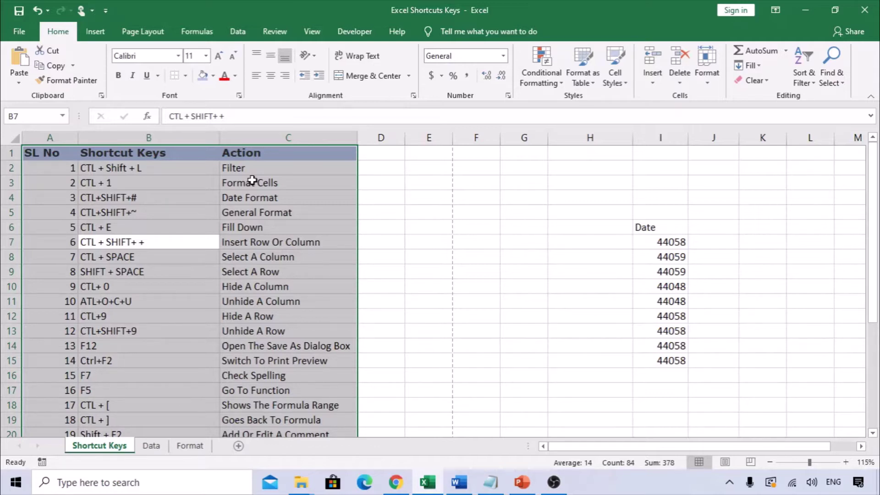
key("alt")
key("h")
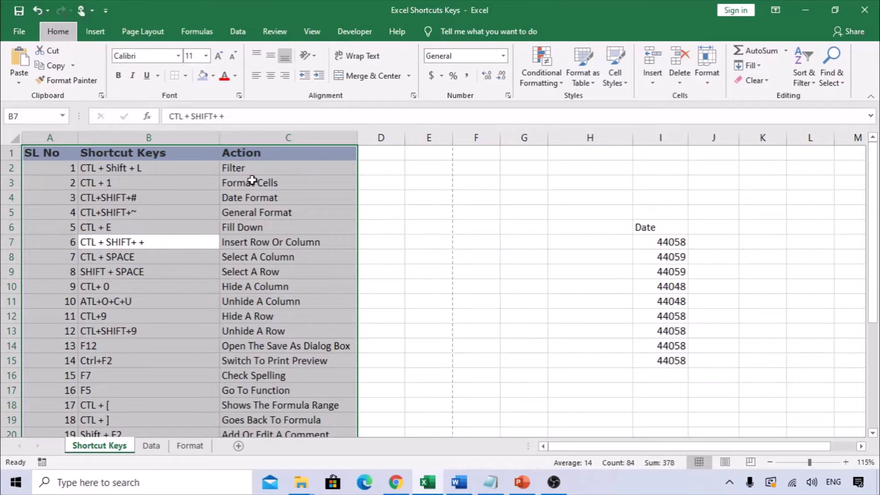
key("n")
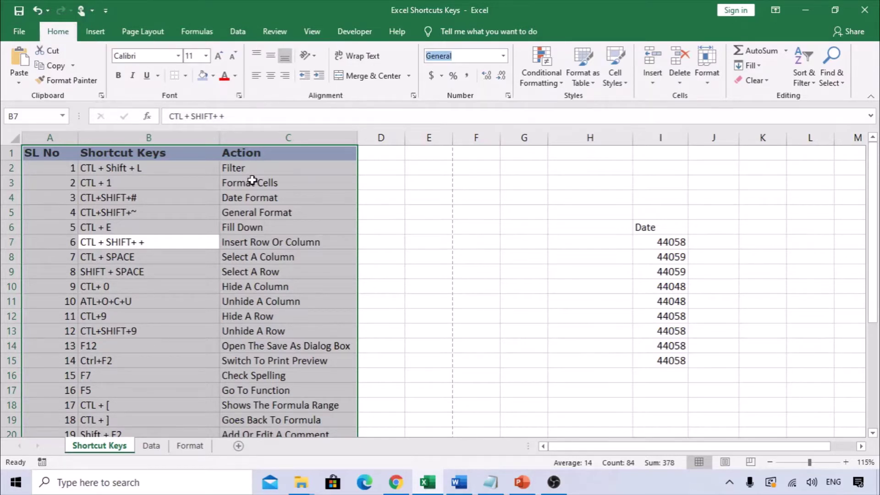
key("Escape")
key("alt")
key("h")
key("b")
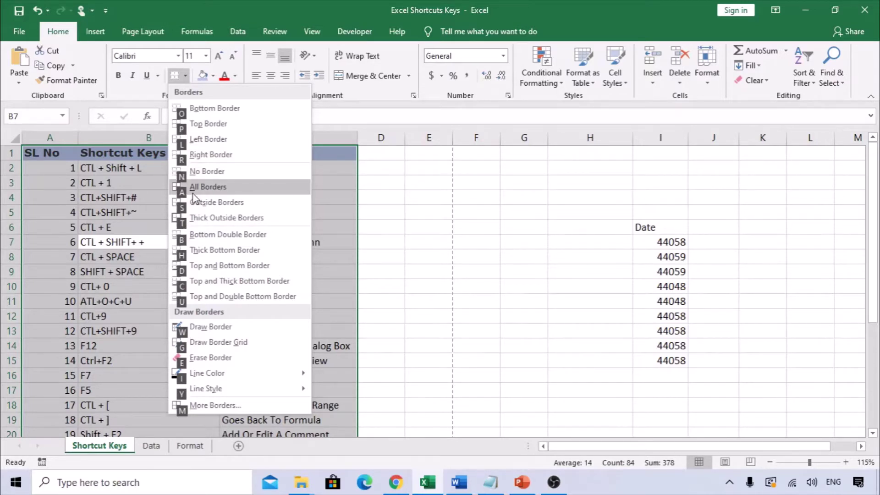
left_click(219, 194)
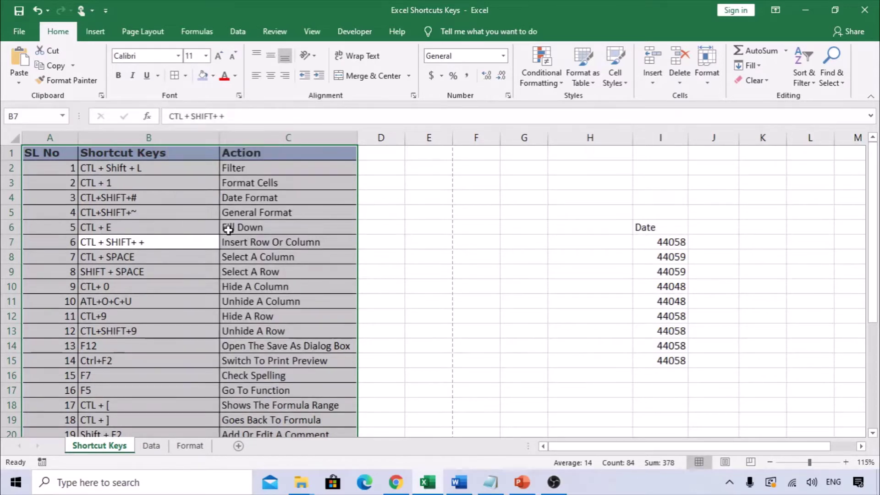
left_click(227, 227)
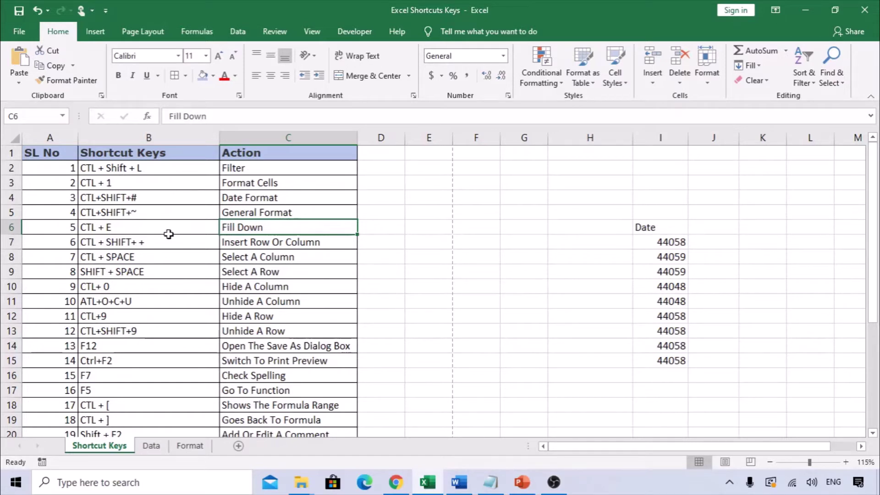
left_click(165, 169)
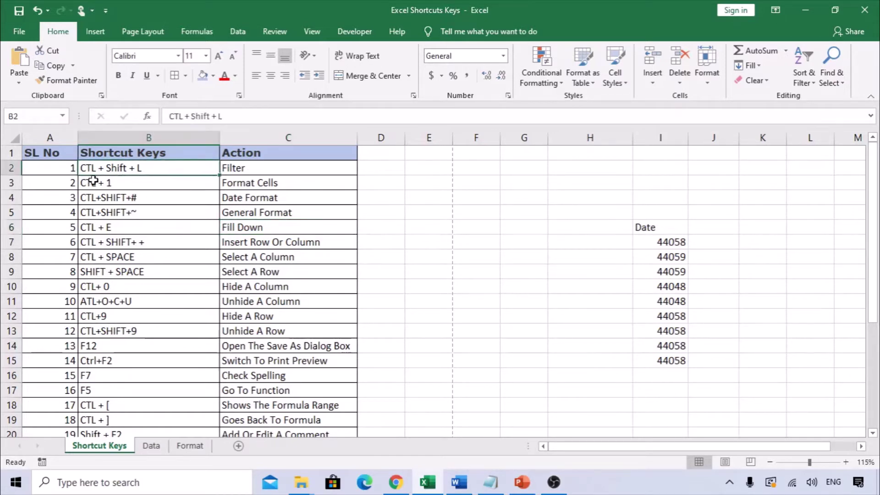
left_click(255, 170)
left_click(222, 226)
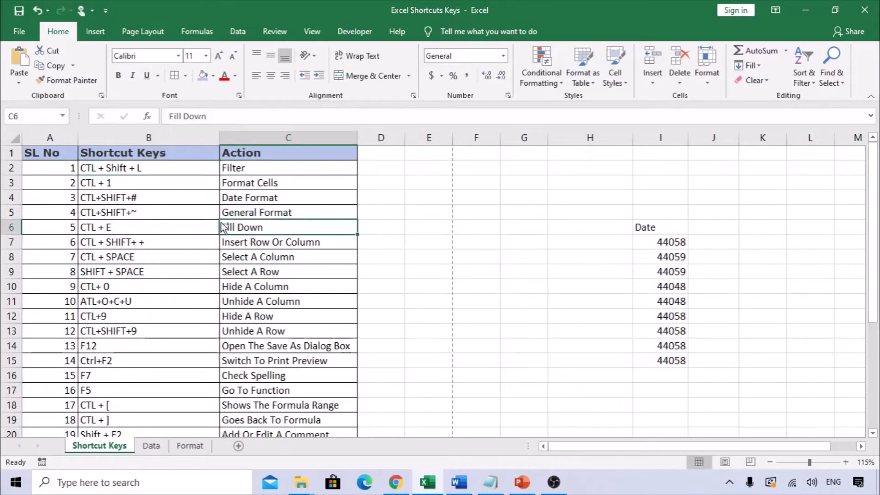
Turn on table filters with Ctrl+Shift+L, view the SL No filter, then turn filters off
key("ctrl+shift+l")
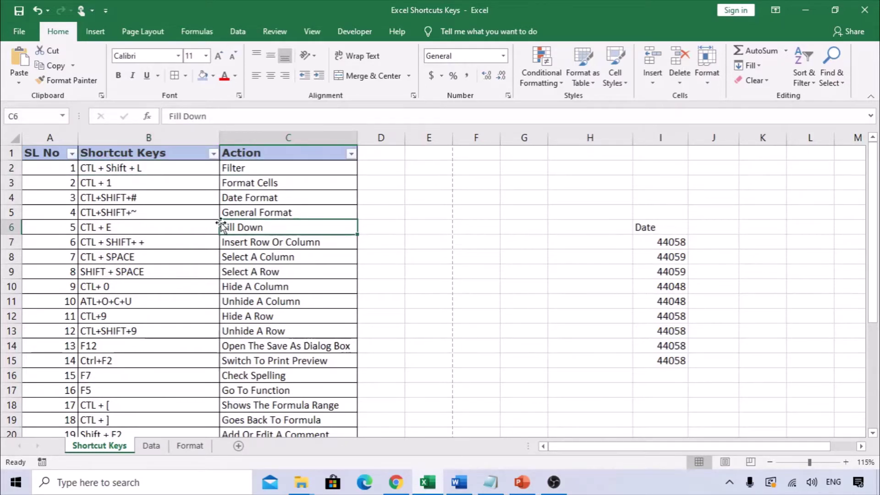
left_click_drag(138, 182, 107, 216)
left_click(132, 251)
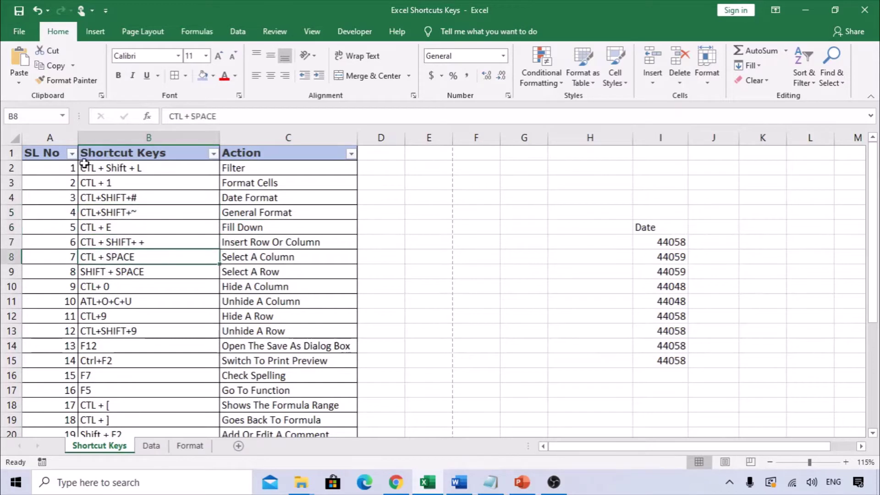
left_click(72, 153)
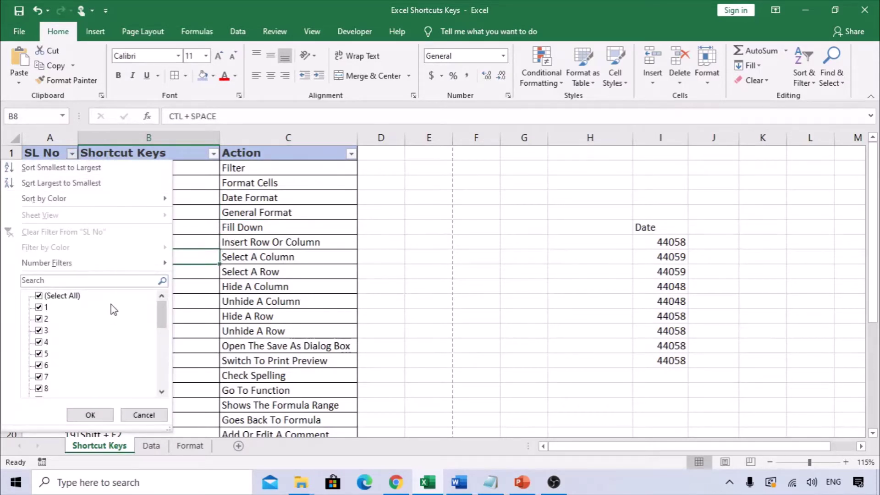
key("Escape")
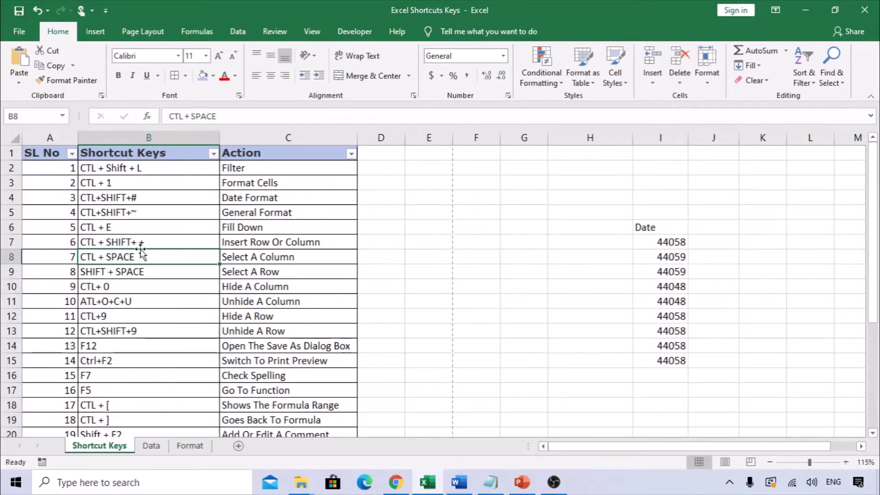
key("ctrl+shift+l")
Toggle the table filters on and off again with the Alt, D, F, F sequence
key("alt")
key("d")
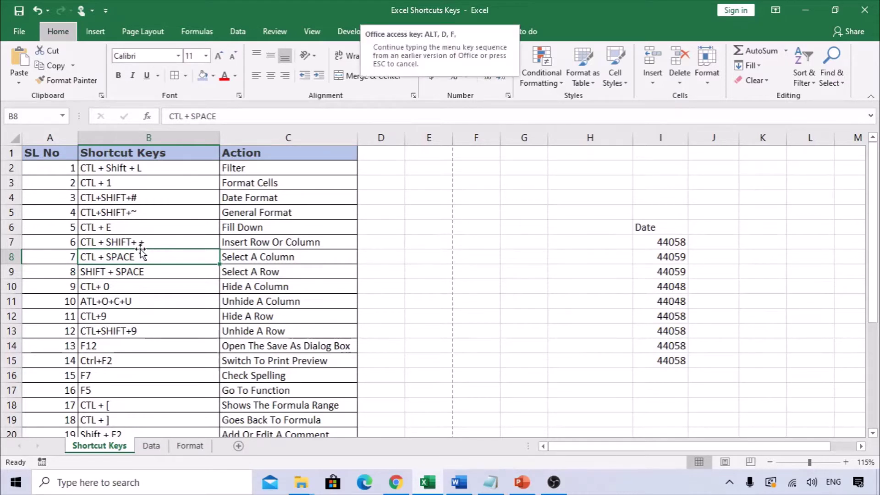
key("f")
key("f")
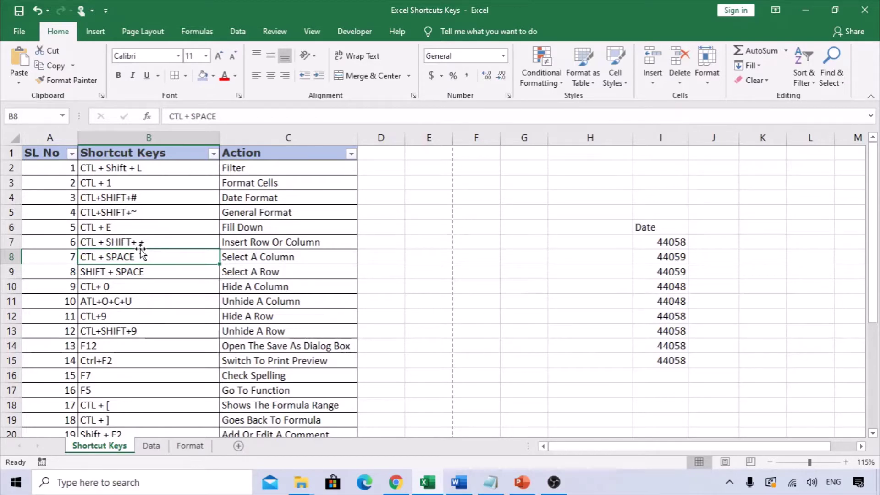
key("alt+d")
key("f")
key("f")
key("Down")
key("Up")
key("Up")
key("Up")
key("Up")
key("Up")
key("Up")
key("Up")
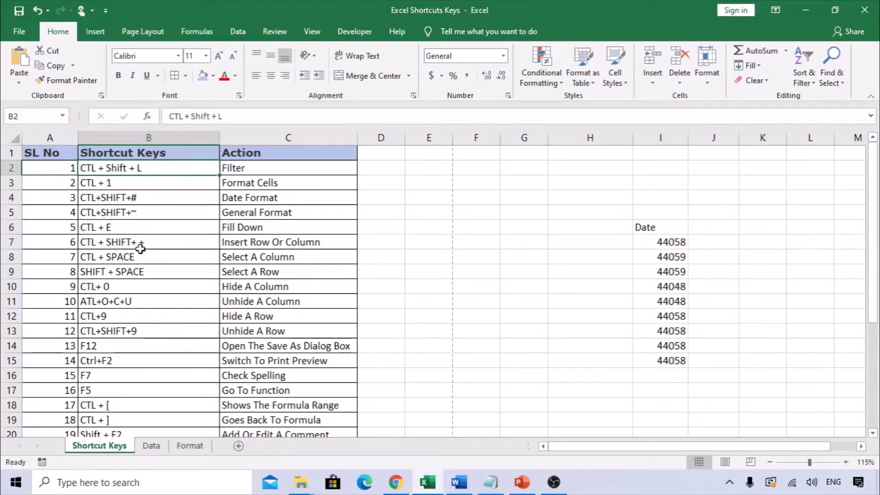
Zoom the sheet view in to 130%
left_click(116, 182)
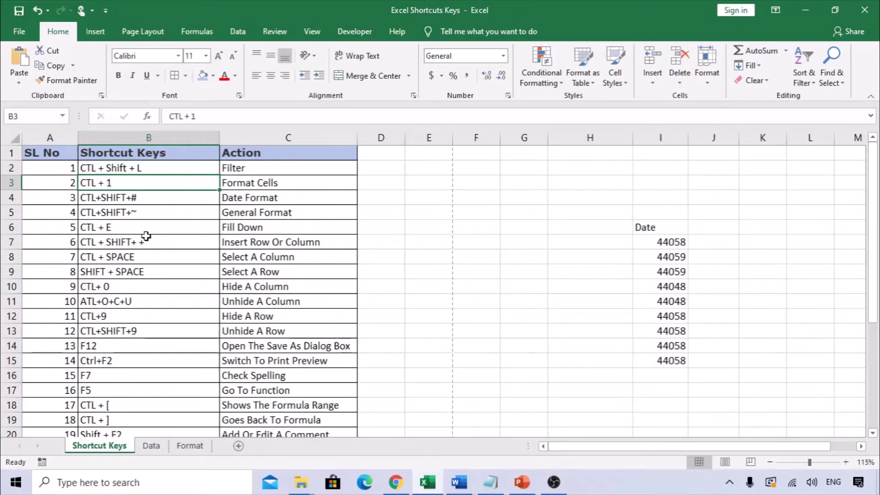
left_click(260, 185)
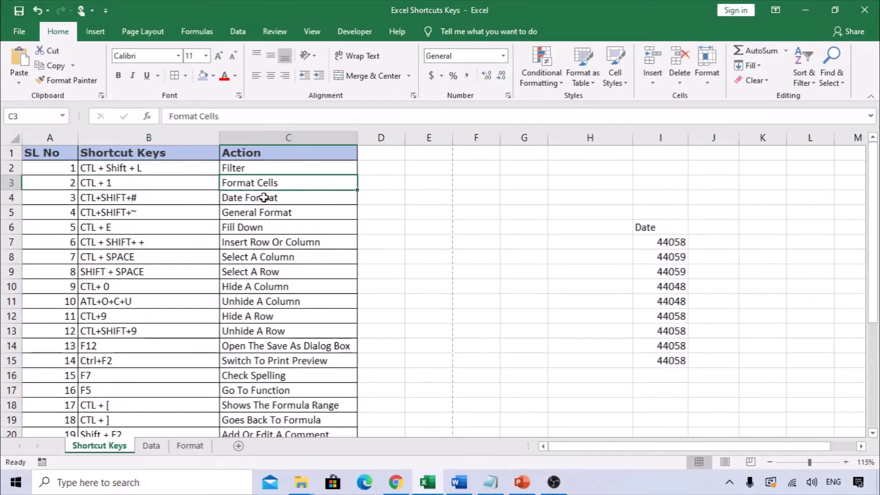
left_click_drag(648, 226, 683, 319)
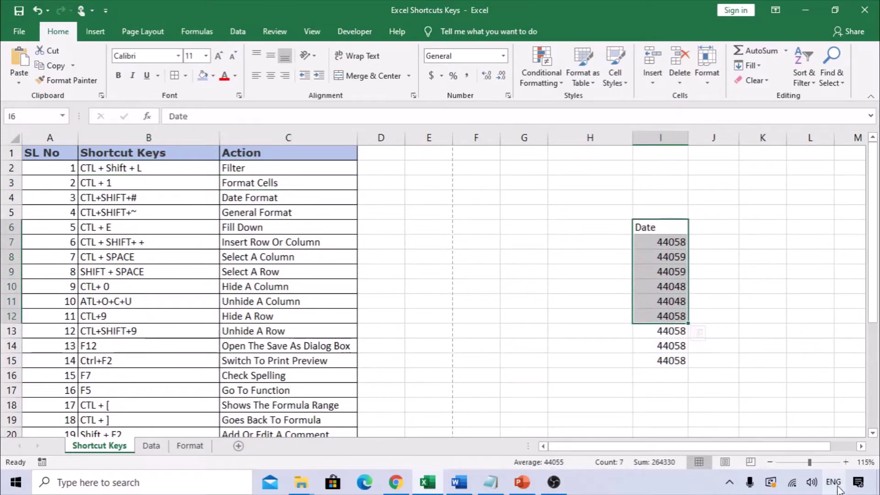
left_click_drag(819, 448, 857, 452)
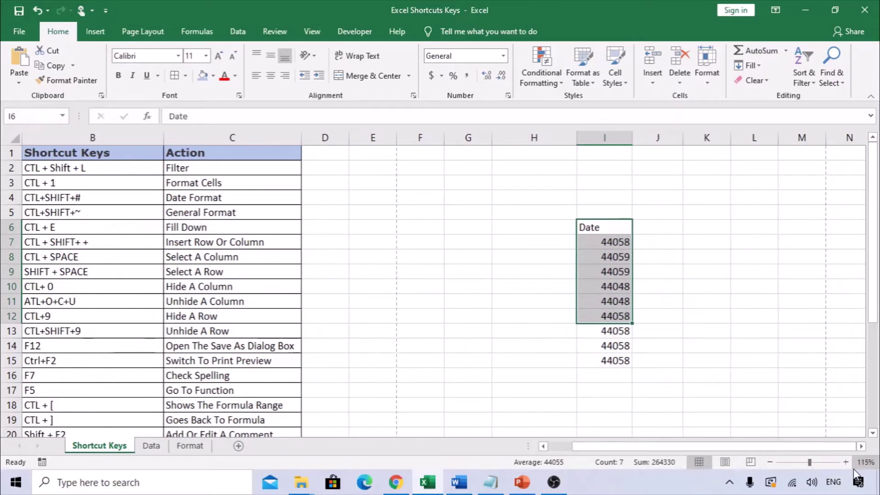
left_click(846, 462)
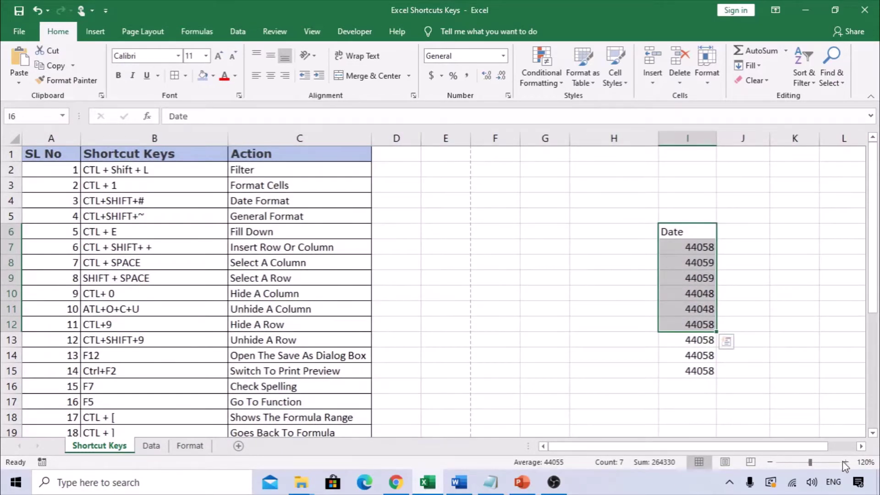
left_click(846, 462)
left_click_drag(803, 449, 824, 452)
Select the nine date values in I7:I15
scroll(698, 369, "up", 1)
left_click(680, 256)
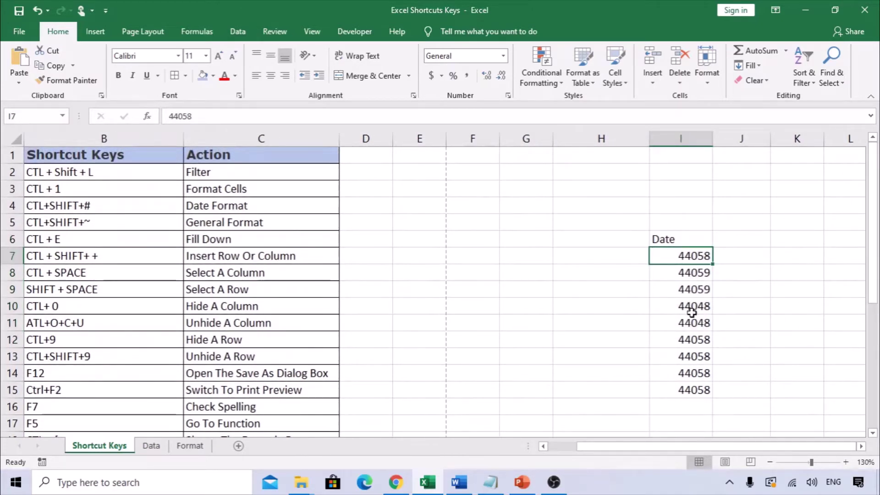
left_click(672, 239)
left_click_drag(678, 258, 691, 391)
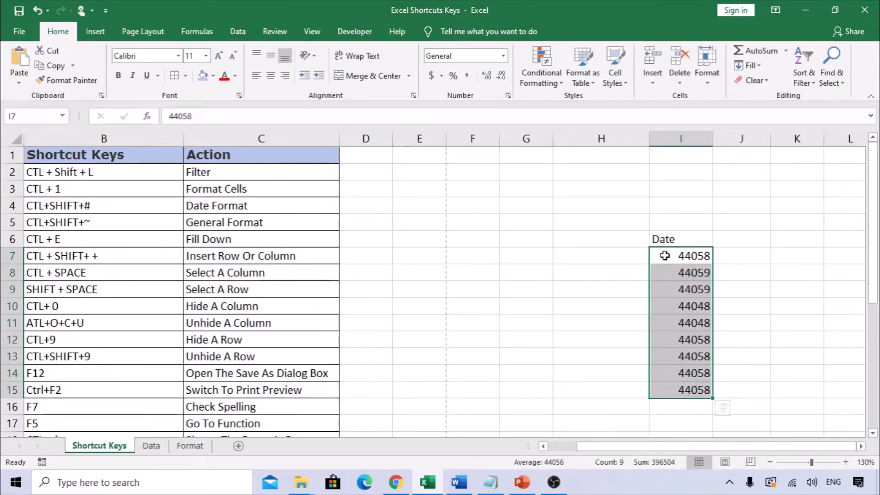
right_click(665, 256)
left_click(708, 408)
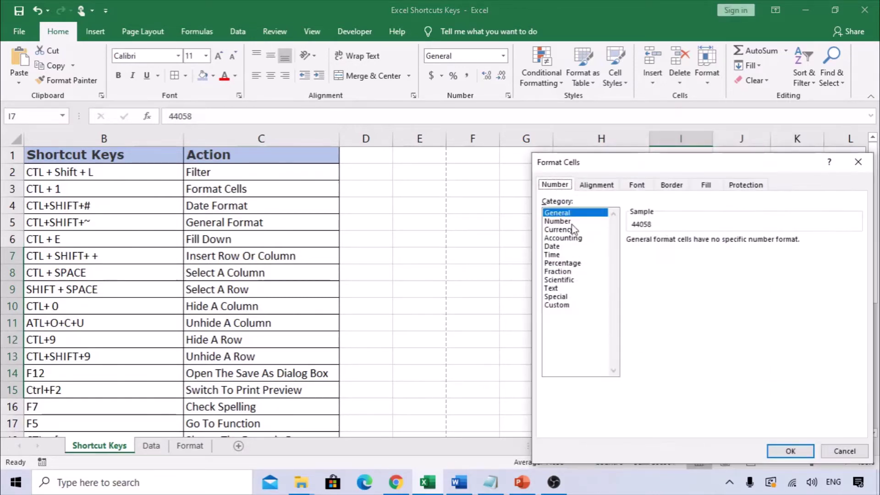
left_click(562, 247)
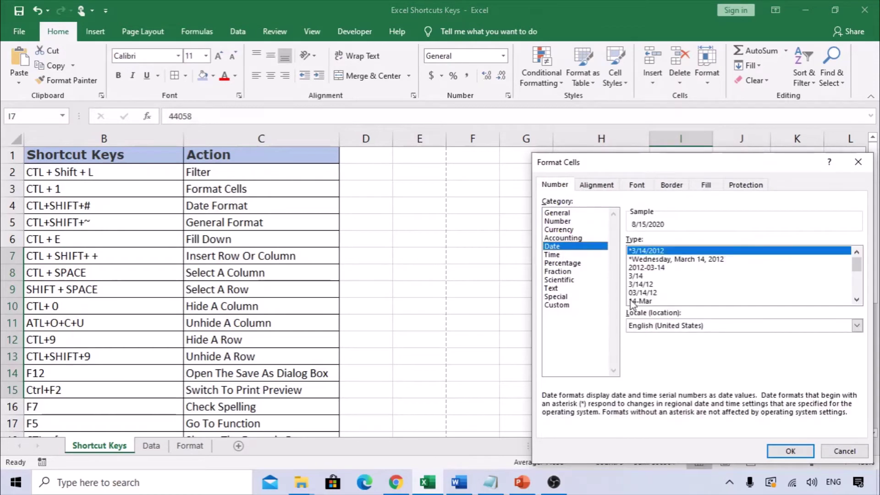
left_click(638, 292)
left_click(790, 451)
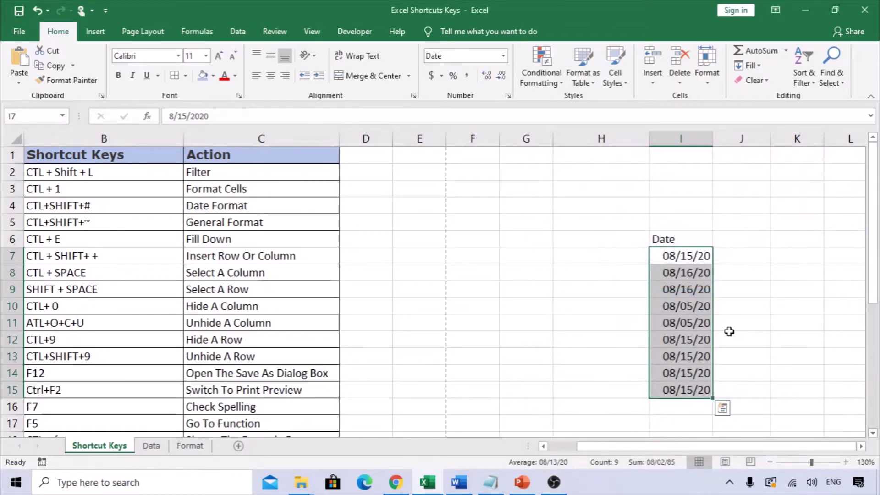
key("ctrl+z")
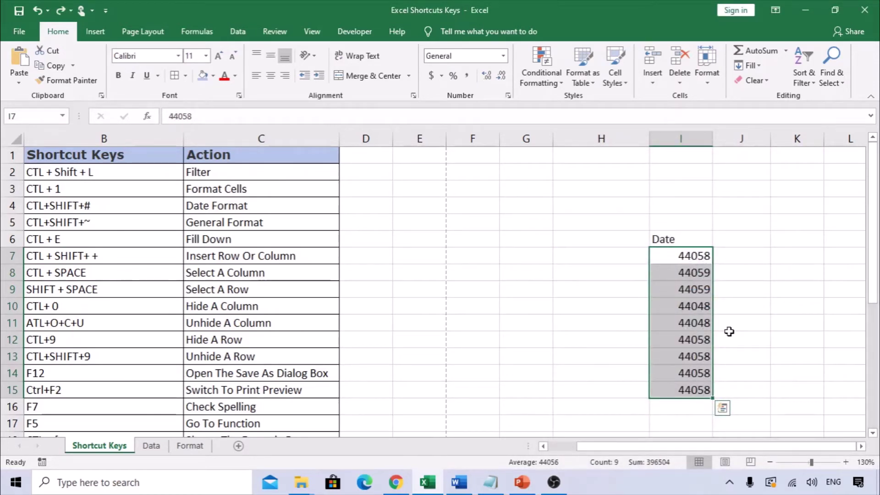
key("ctrl+1")
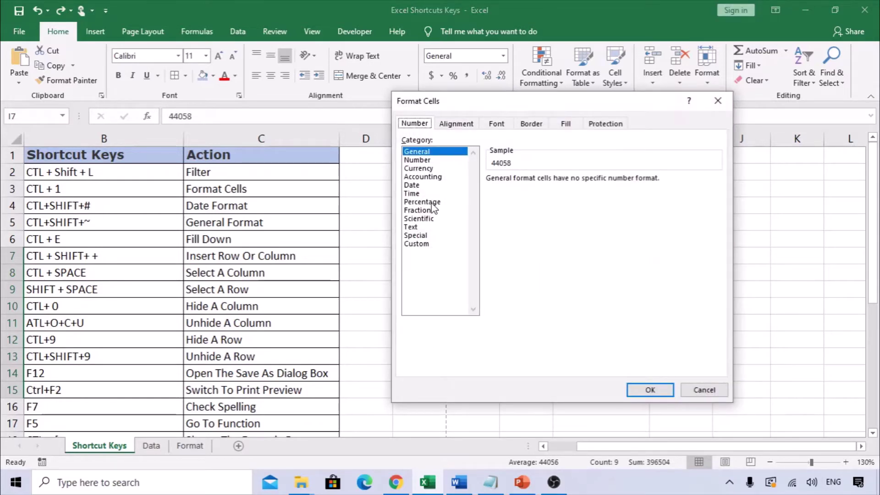
left_click(423, 185)
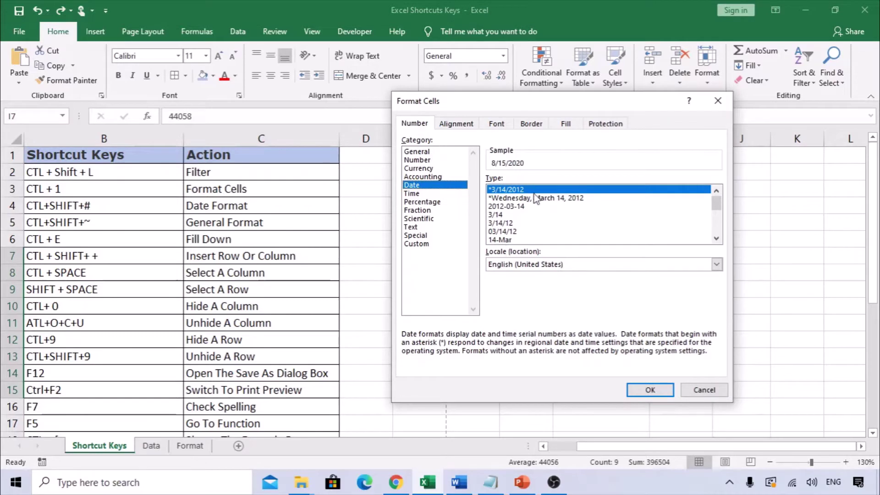
left_click(507, 239)
left_click(669, 391)
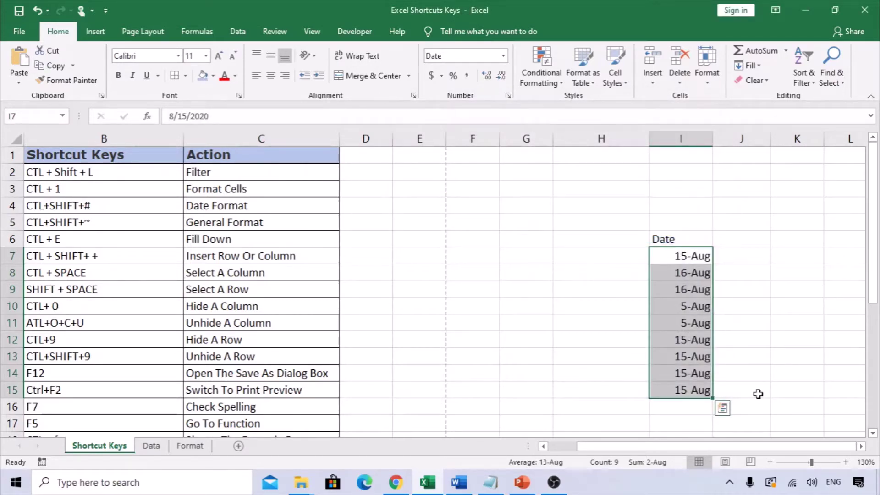
key("ctrl+q")
key("Escape")
key("ctrl+shift+asciitilde")
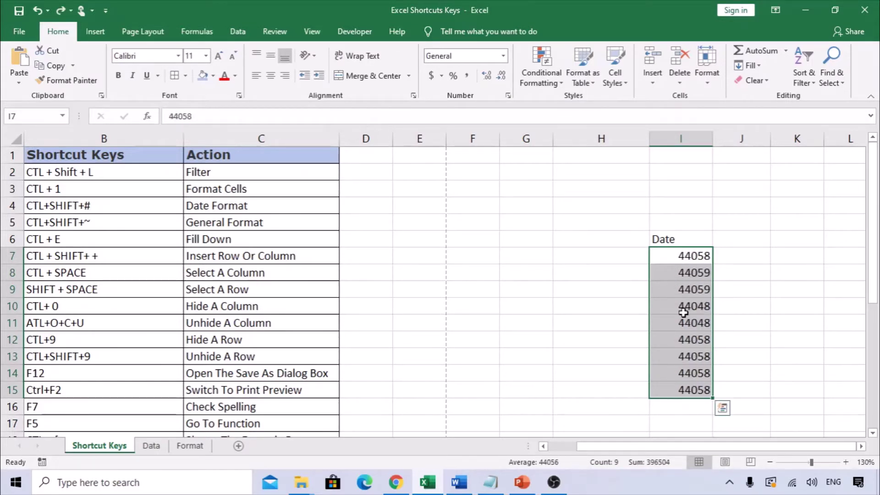
Cut the Date heading and values I6:I15 and paste them at G5
left_click(99, 212)
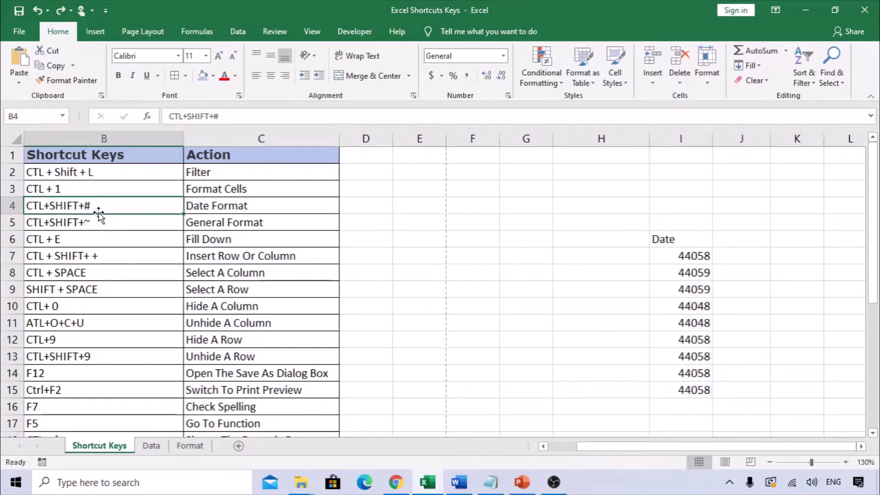
key("alt")
key("alt")
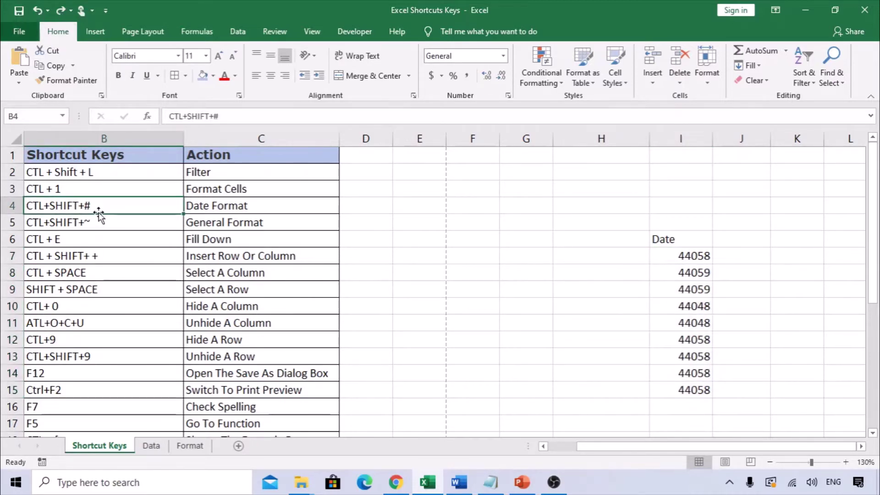
left_click(543, 446)
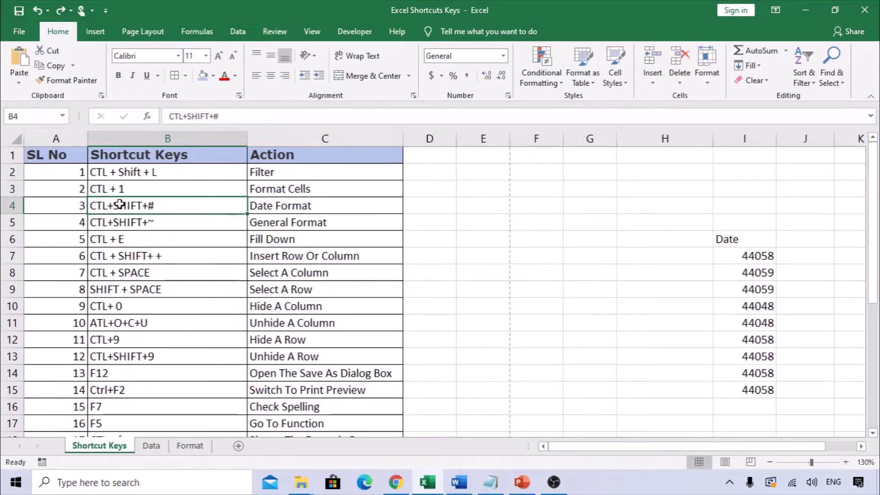
left_click_drag(733, 242, 761, 390)
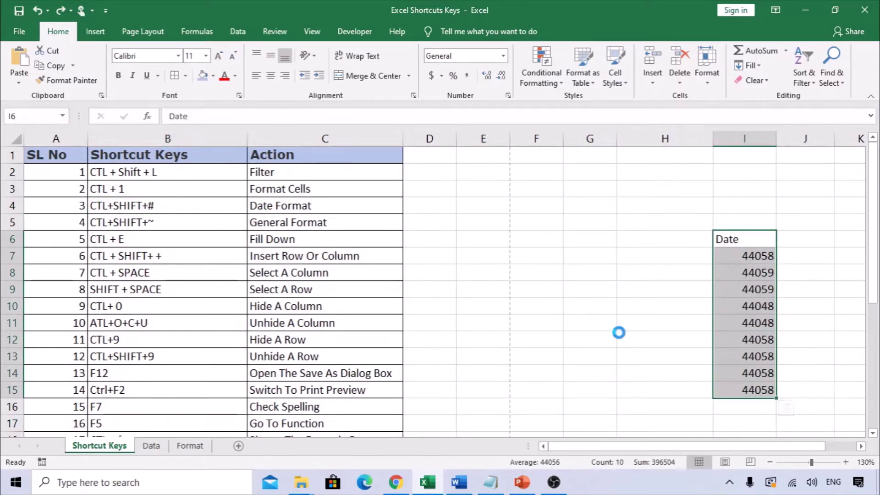
key("ctrl+c")
left_click(591, 219)
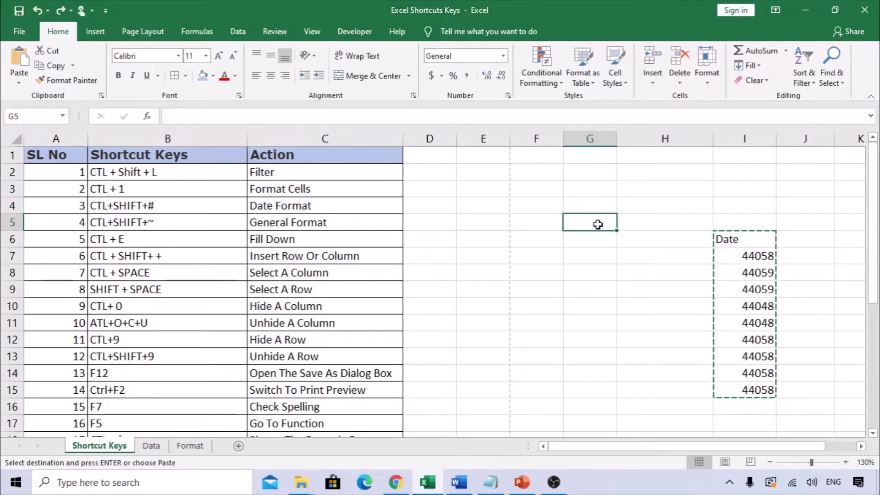
key("ctrl+v")
Select the moved Date heading in G5 and set the zoom to 140%
scroll(582, 243, "up", 3, "ctrl")
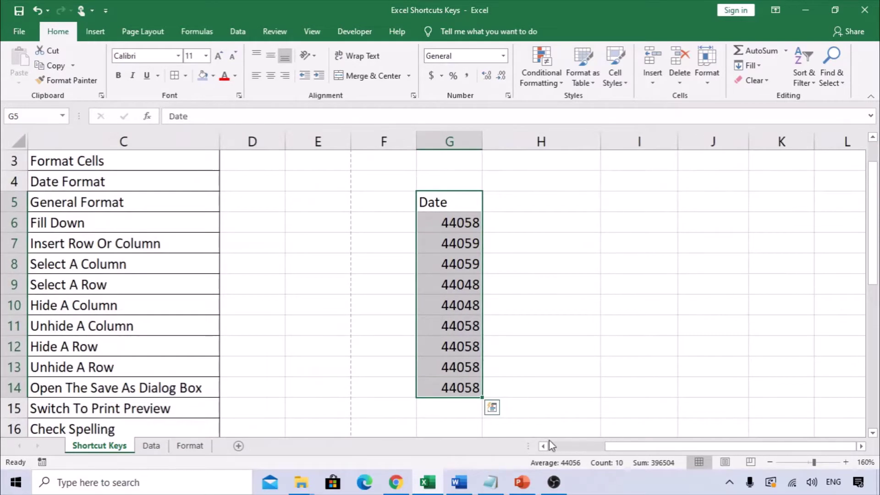
scroll(549, 439, "left", 2)
scroll(554, 234, "up", 1)
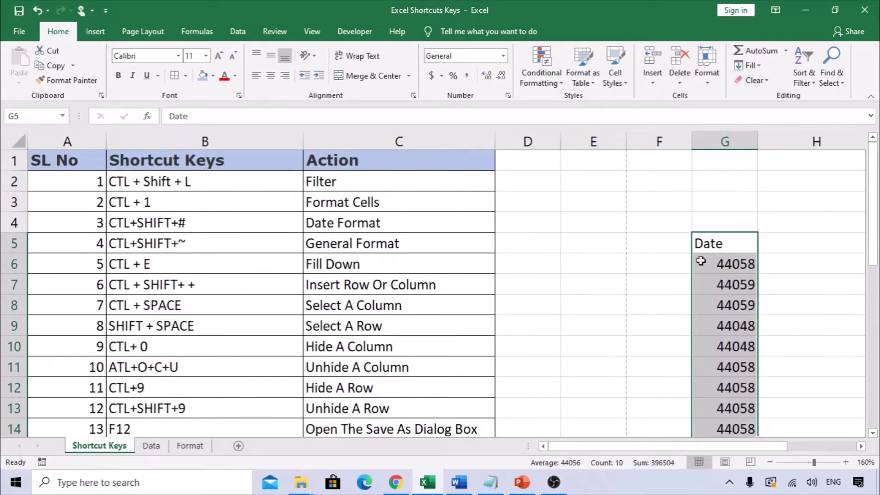
left_click(709, 243)
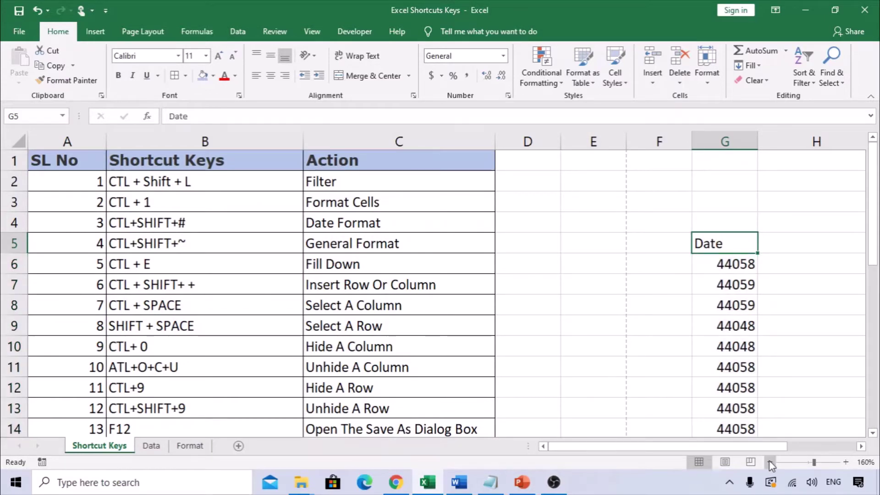
left_click(770, 462)
left_click(770, 462)
Apply a date format to G6:G14 with Ctrl+Shift+# and AutoFit column G
left_click(176, 218)
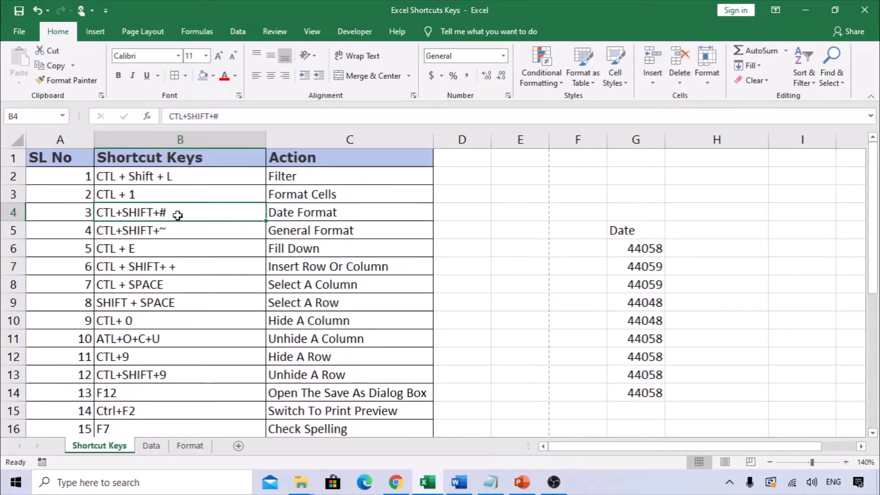
left_click_drag(644, 252, 641, 389)
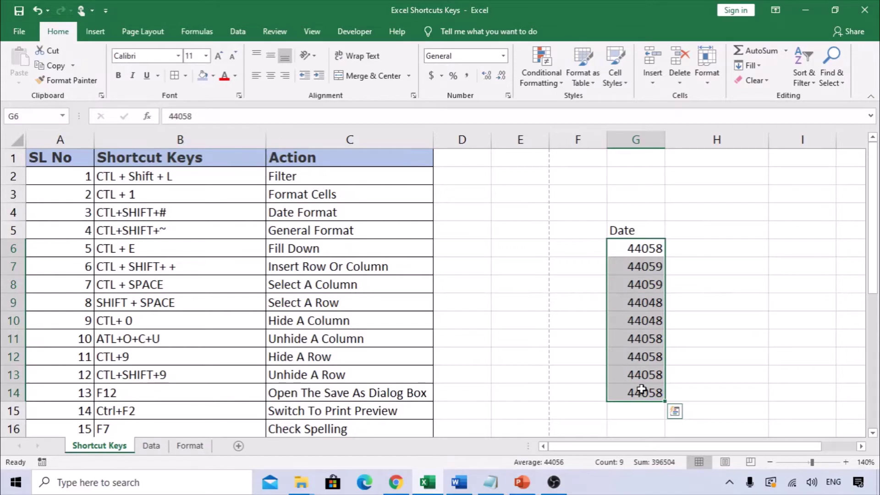
key("ctrl+shift+3")
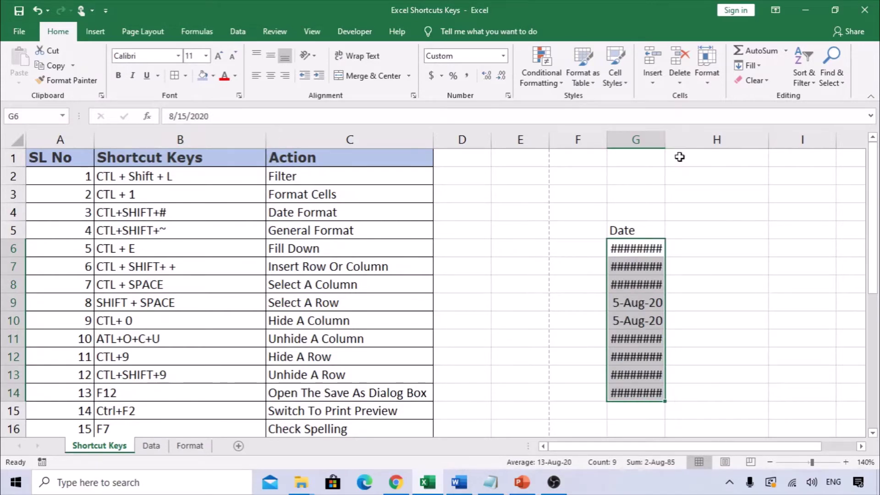
double_click(670, 143)
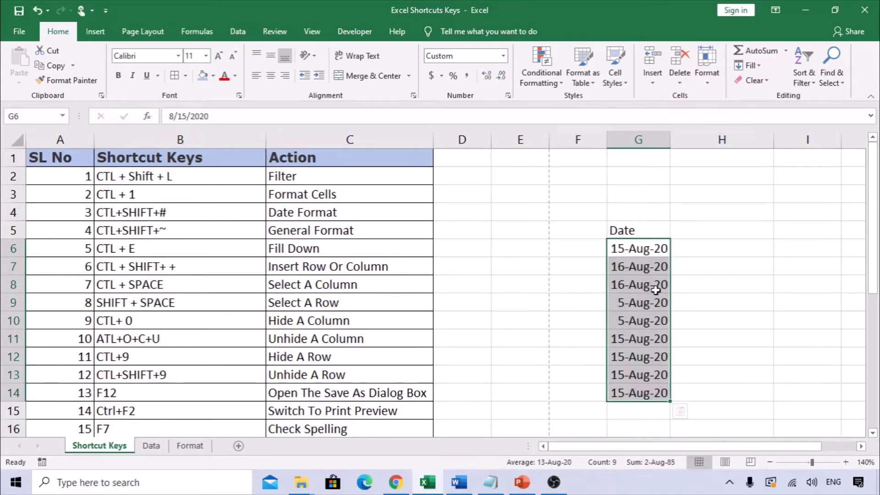
left_click_drag(638, 247, 651, 393)
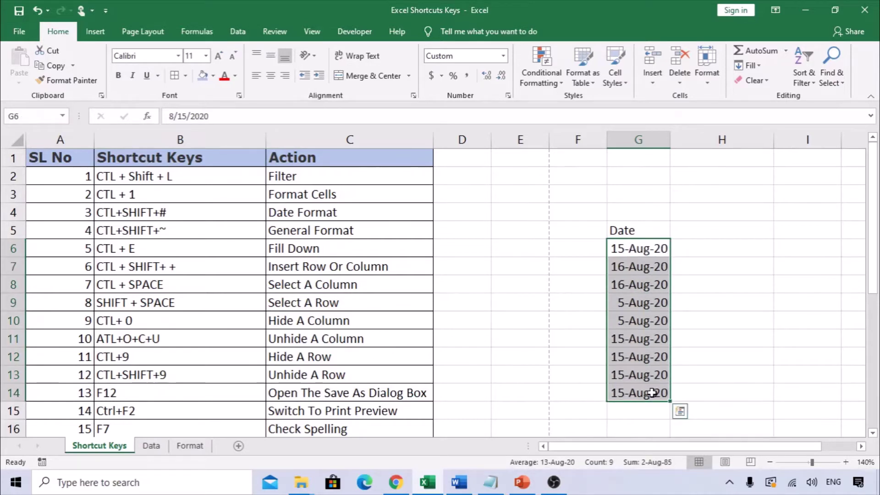
left_click_drag(635, 250, 648, 398)
Show G6:G14 in General format as serial numbers with Ctrl+Shift+~
double_click(191, 225)
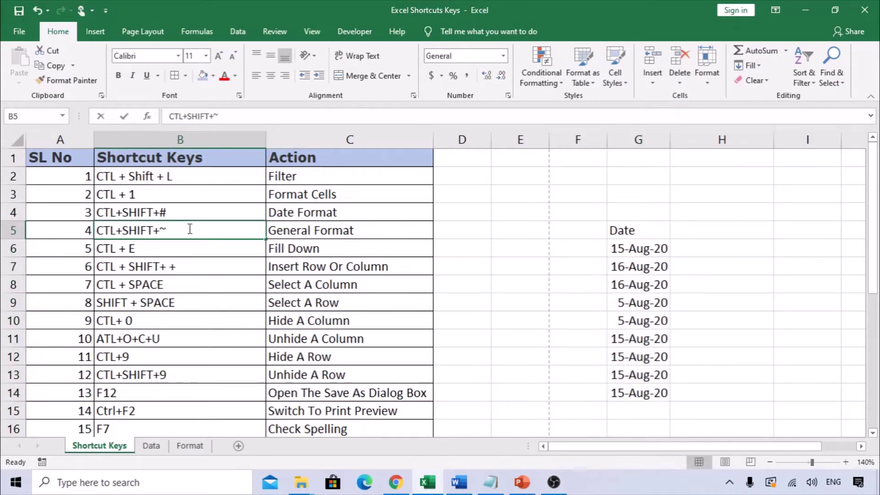
left_click_drag(169, 230, 161, 230)
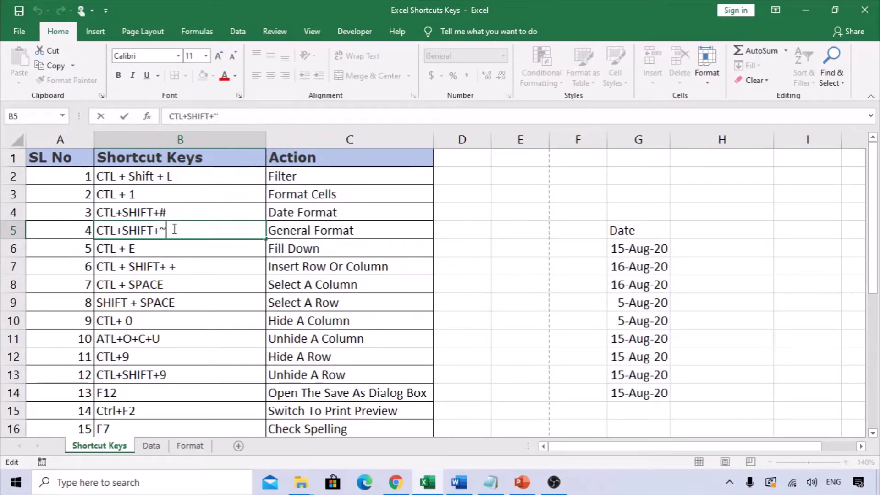
left_click_drag(167, 230, 160, 230)
left_click_drag(642, 254, 639, 402)
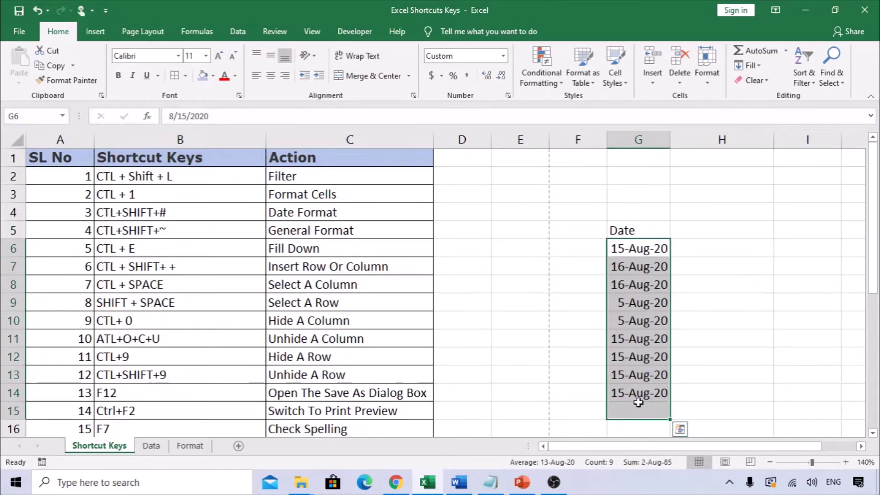
left_click_drag(639, 393, 627, 246)
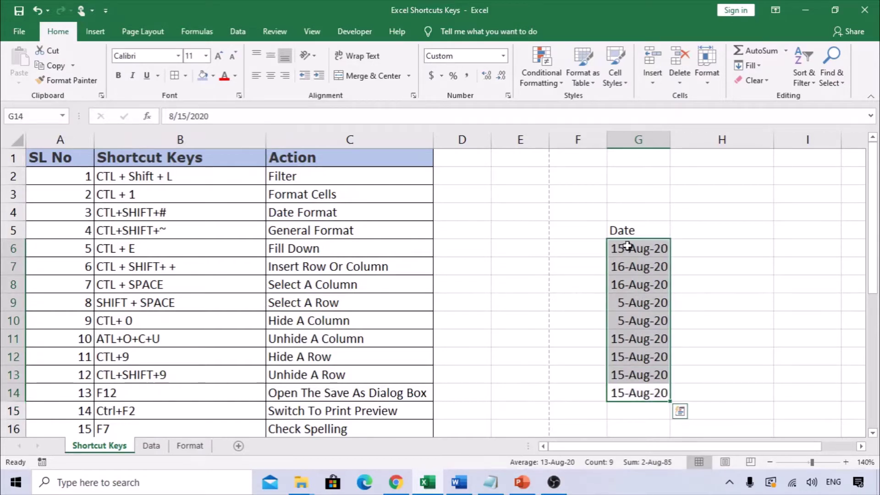
key("ctrl+shift+asciitilde")
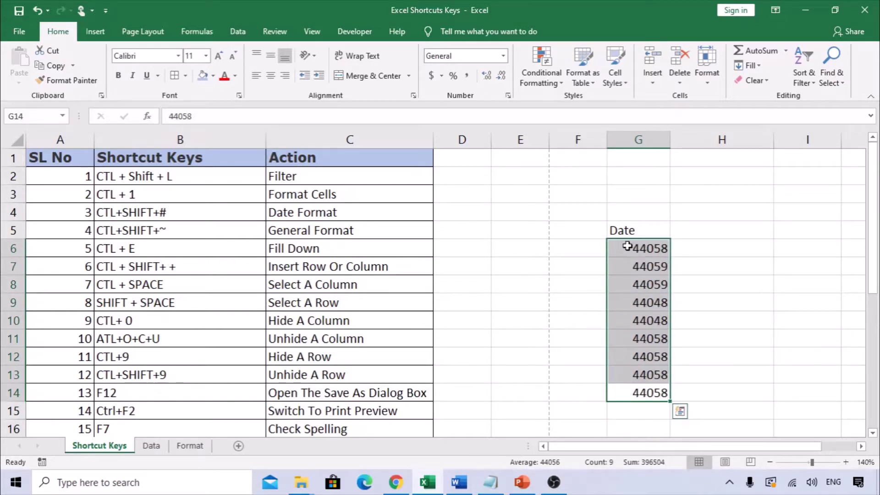
Turn the serial numbers in G6:G14 back into dates with Ctrl+Shift+#
left_click(688, 260)
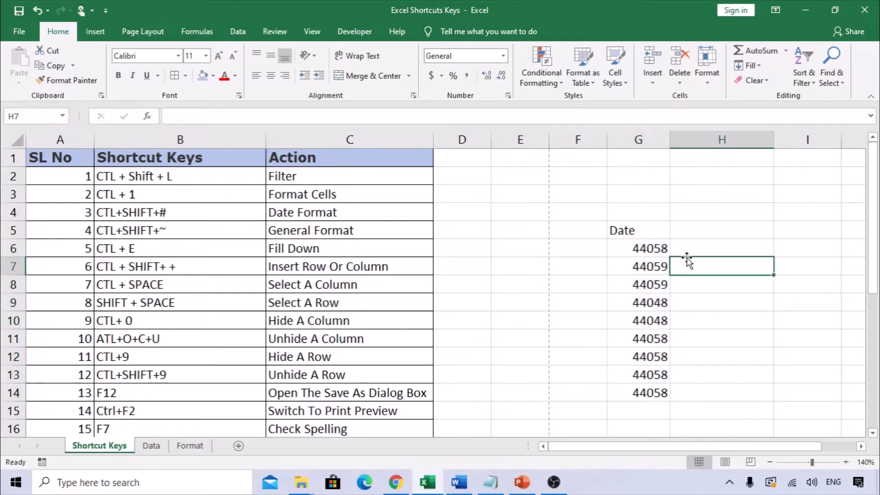
left_click_drag(630, 249, 649, 393)
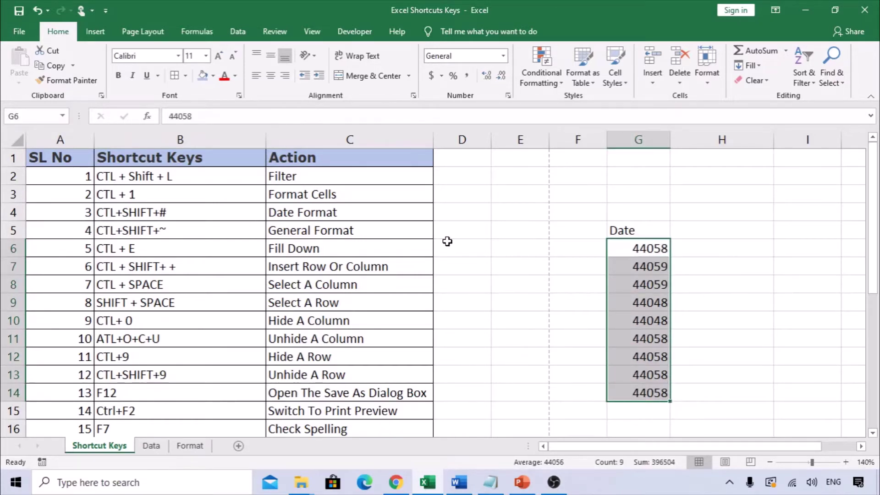
key("ctrl+shift+numbersign")
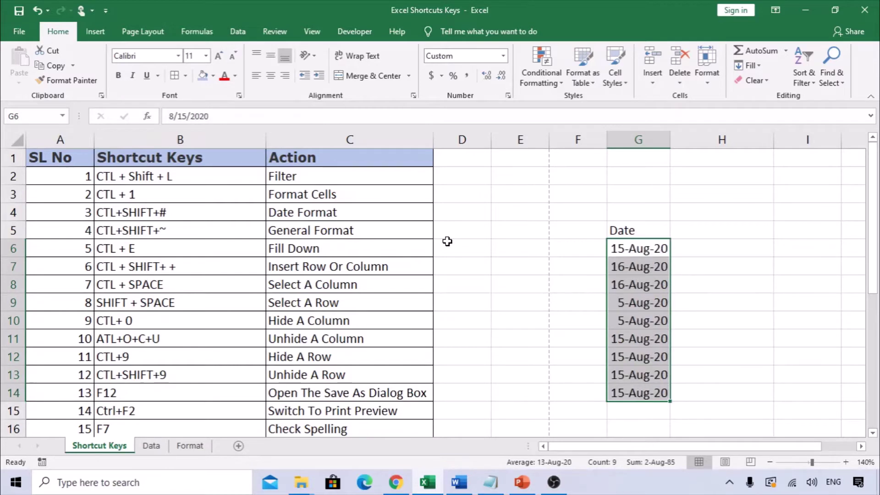
left_click(590, 261)
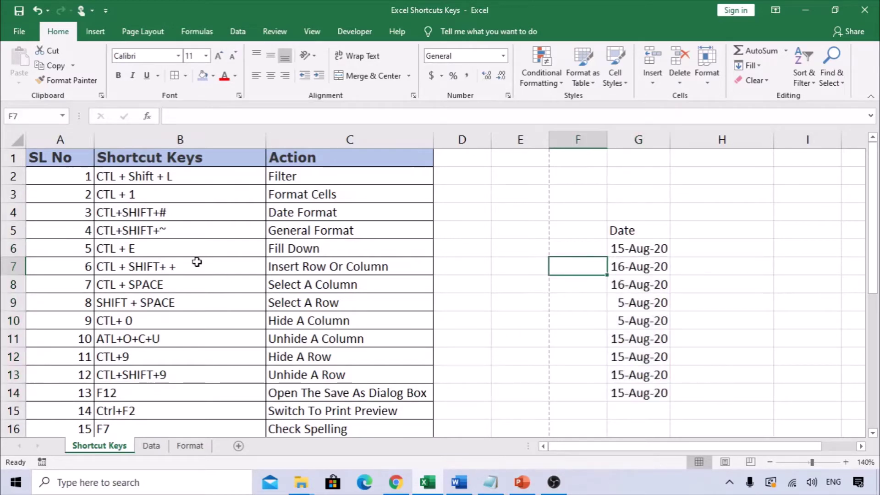
Select the Fill Down shortcut row B6:C6
left_click(120, 254)
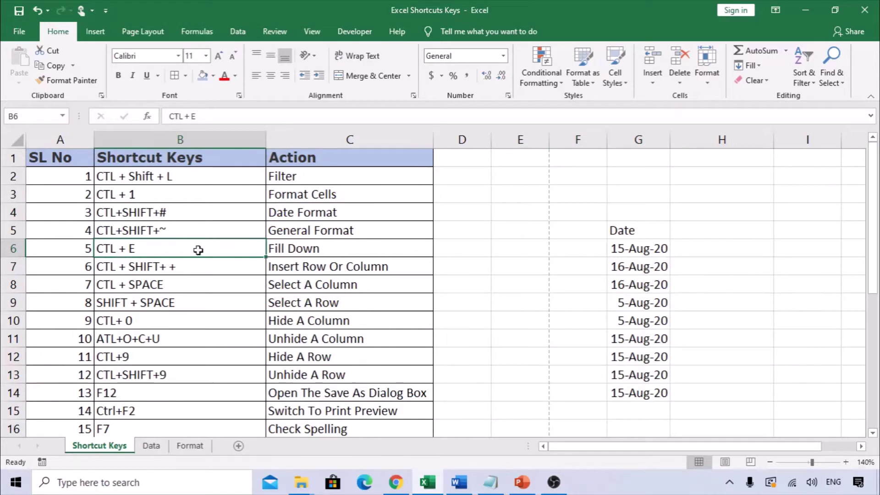
left_click(310, 249)
left_click_drag(161, 250, 320, 249)
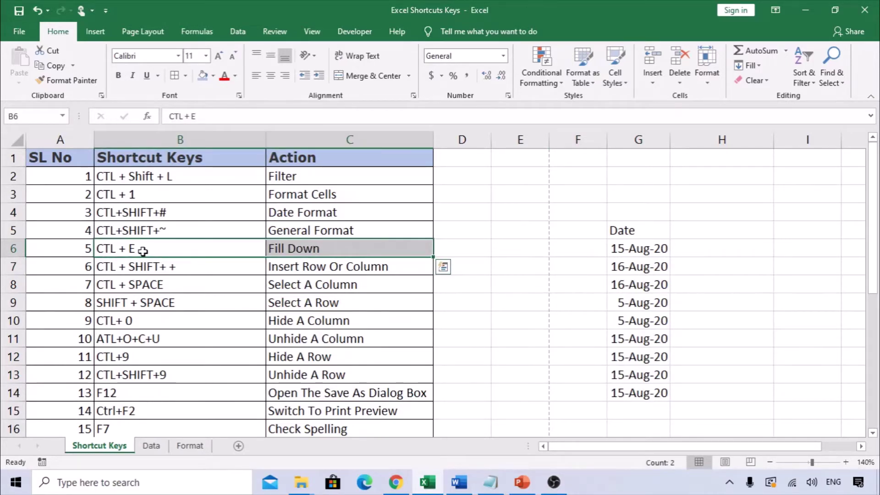
left_click_drag(143, 251, 308, 252)
On the Data sheet, clear the old Email Id values in G3:G11
left_click(151, 449)
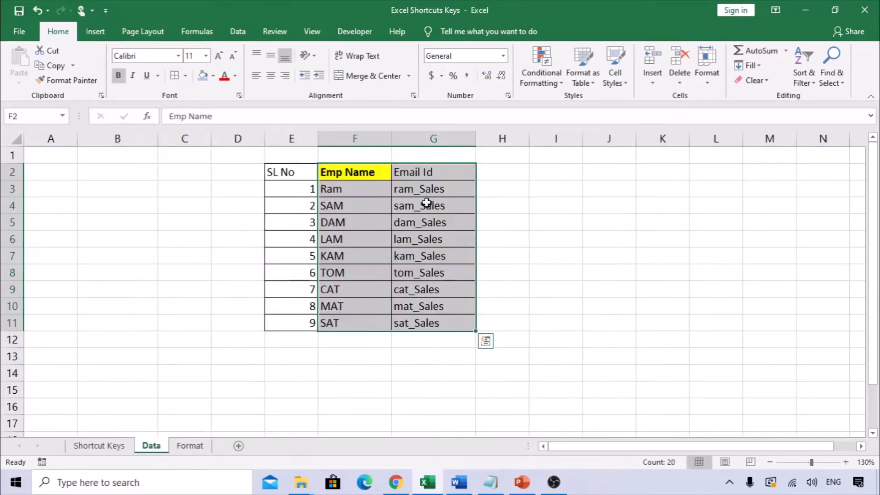
left_click_drag(427, 189, 428, 322)
key("Delete")
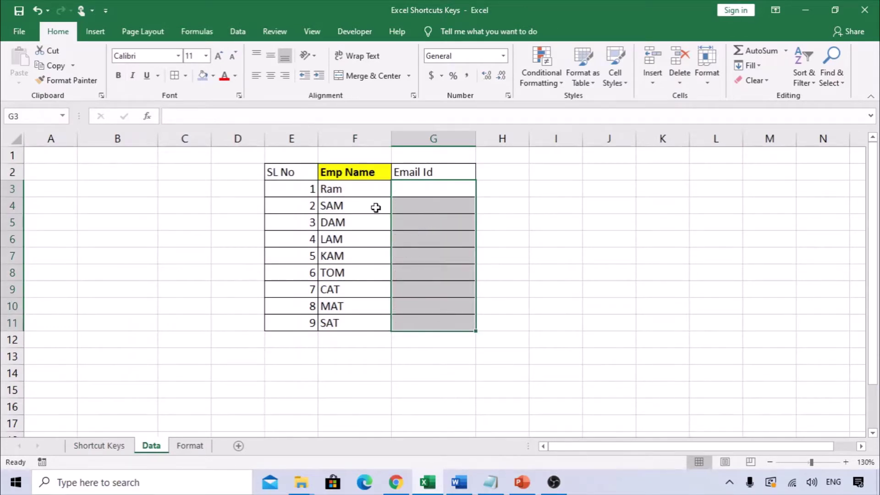
left_click(340, 189)
left_click_drag(340, 175, 358, 318)
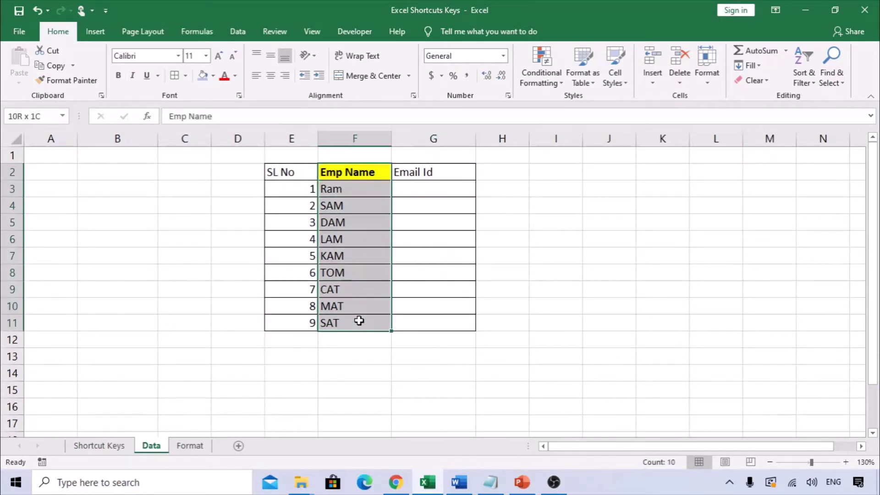
left_click_drag(294, 176, 310, 311)
left_click(409, 188)
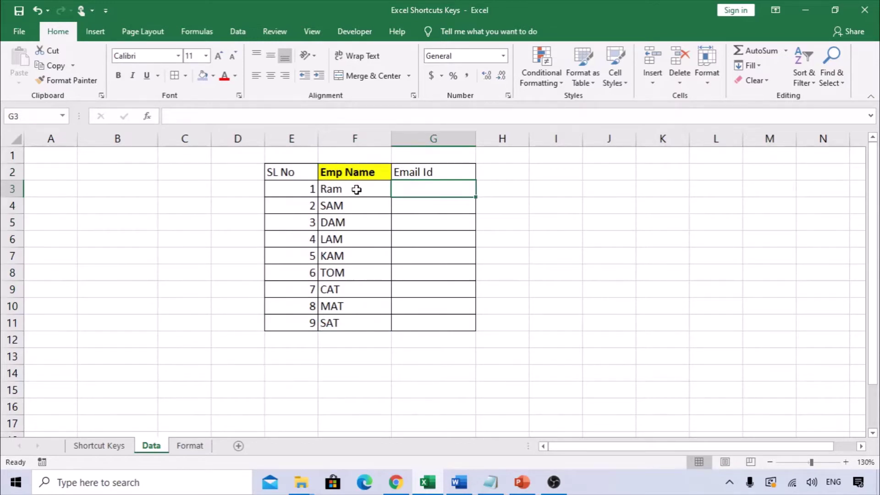
left_click_drag(355, 188, 356, 323)
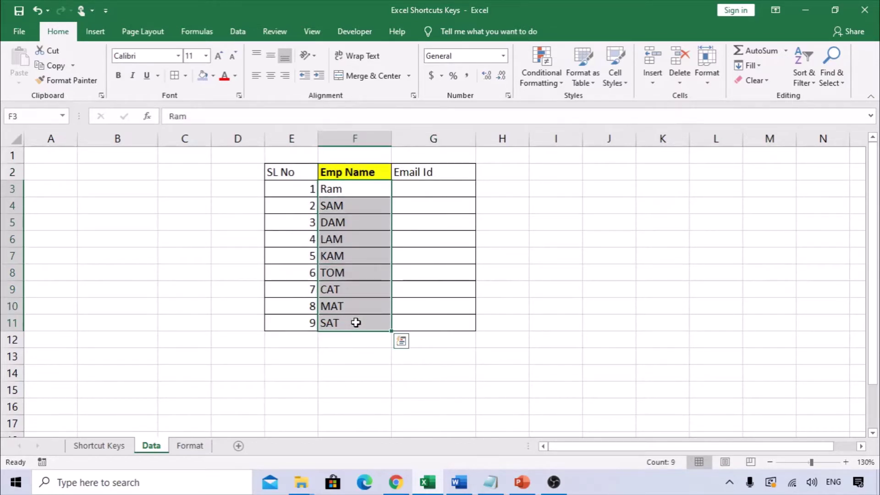
Enter the first employee's e-mail address in G3
left_click(411, 195)
type("=u")
key("BackSpace")
key("BackSpace")
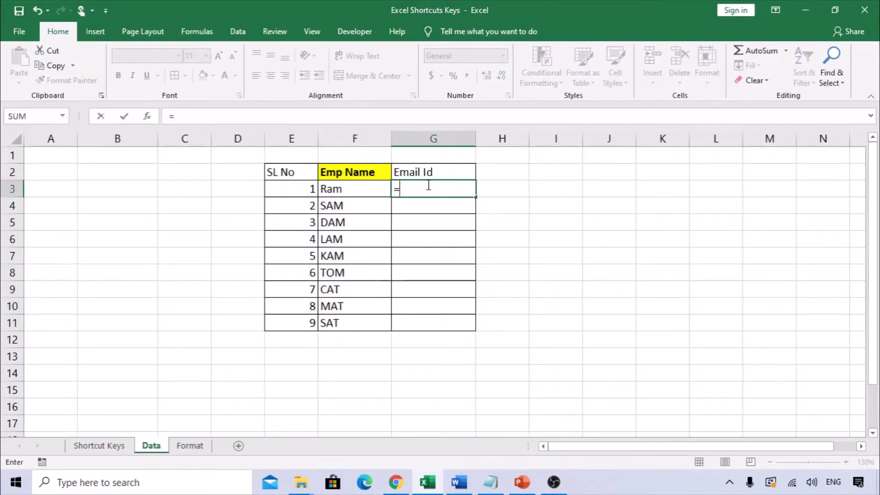
type("RAM")
key("BackSpace")
key("BackSpace")
key("BackSpace")
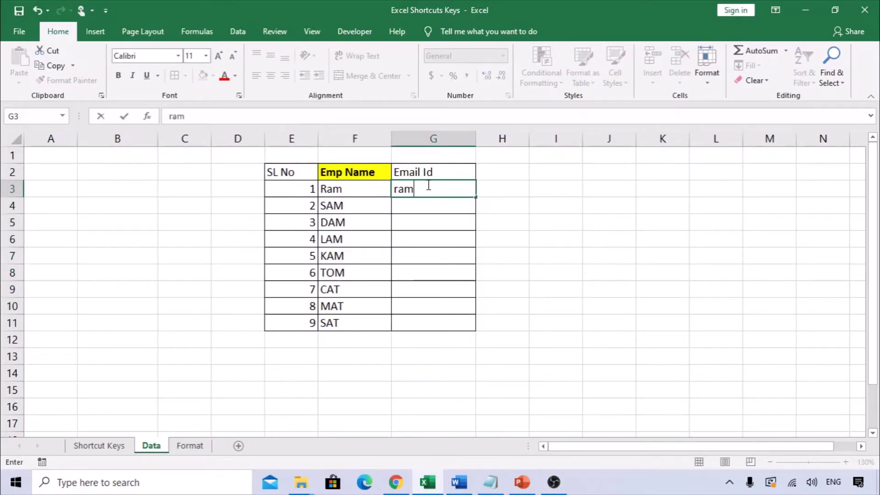
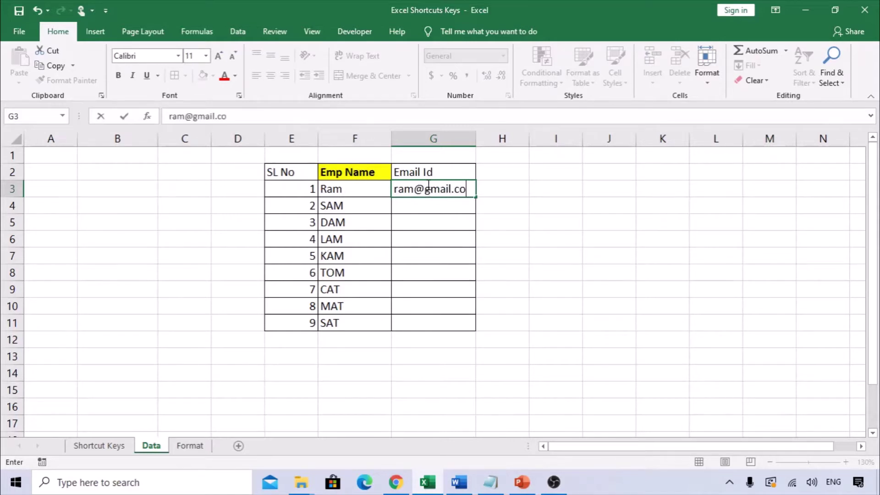
key("Return")
left_click_drag(350, 213, 433, 223)
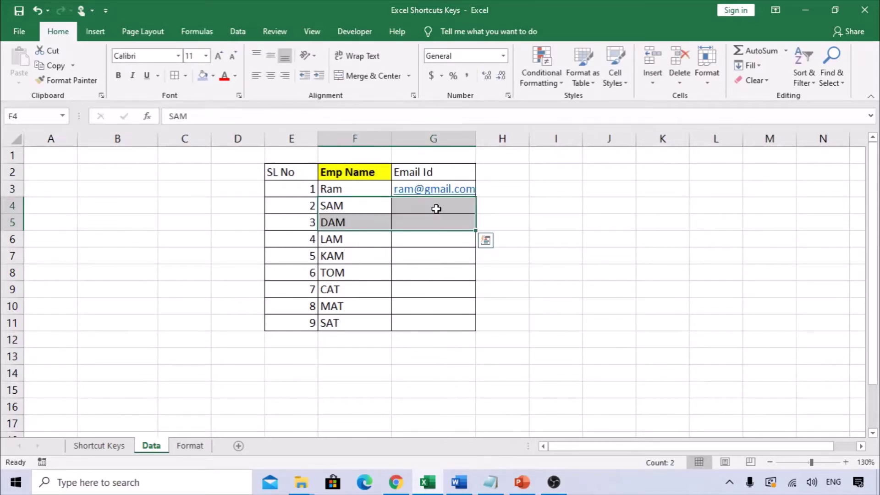
Select G3:G11 and Flash Fill every employee's e-mail address with Ctrl+E
left_click(433, 208)
type("s")
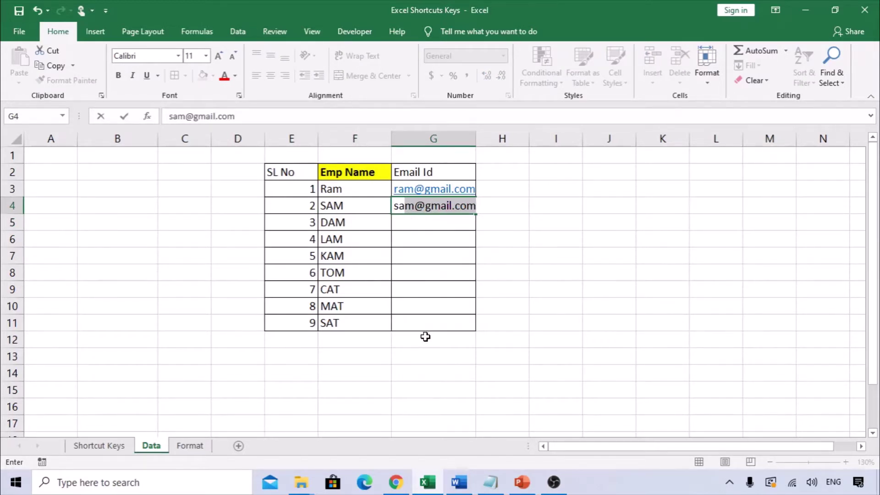
key("Escape")
left_click(437, 270)
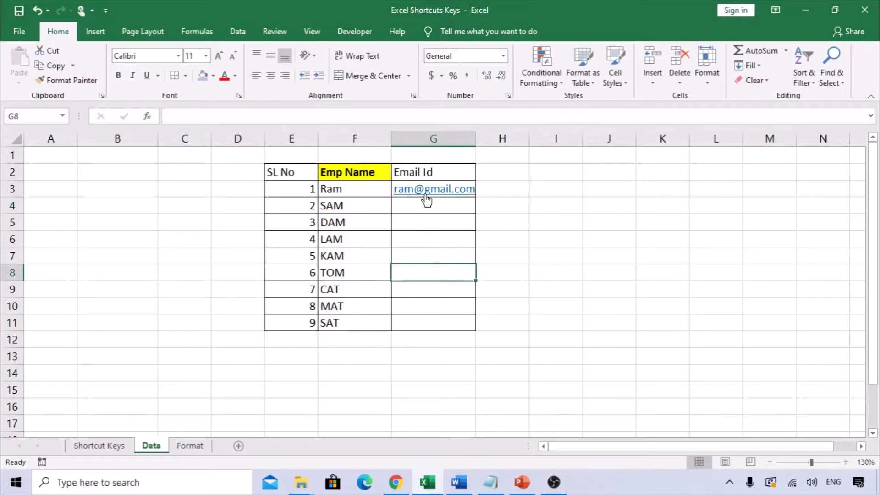
left_click(446, 179)
left_click(445, 184)
key("shift+Down")
key("shift+Down")
key("shift+Down")
key("shift+Down")
key("shift+Down")
key("shift+Down")
key("shift+Down")
key("shift+Down")
key("shift+Down")
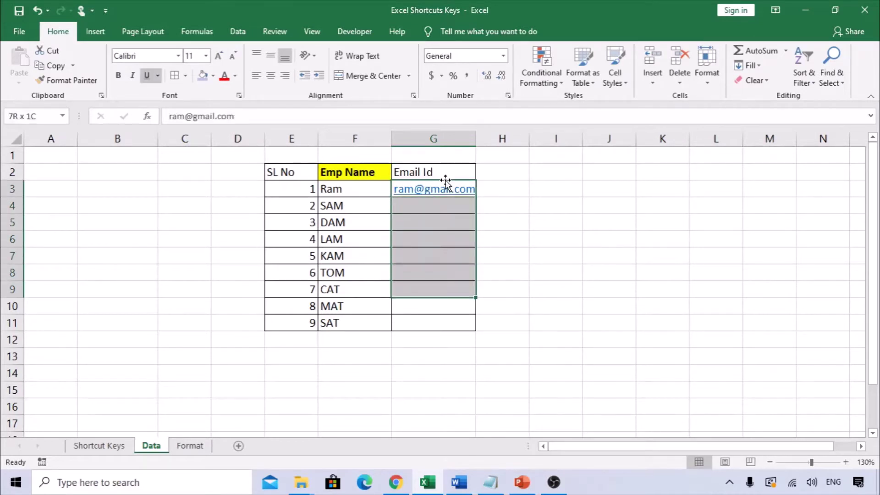
key("shift+Up")
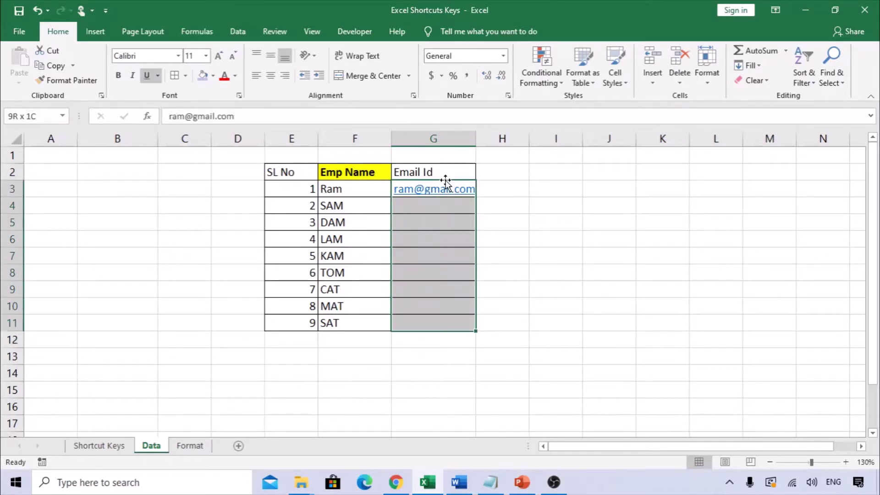
key("ctrl+e")
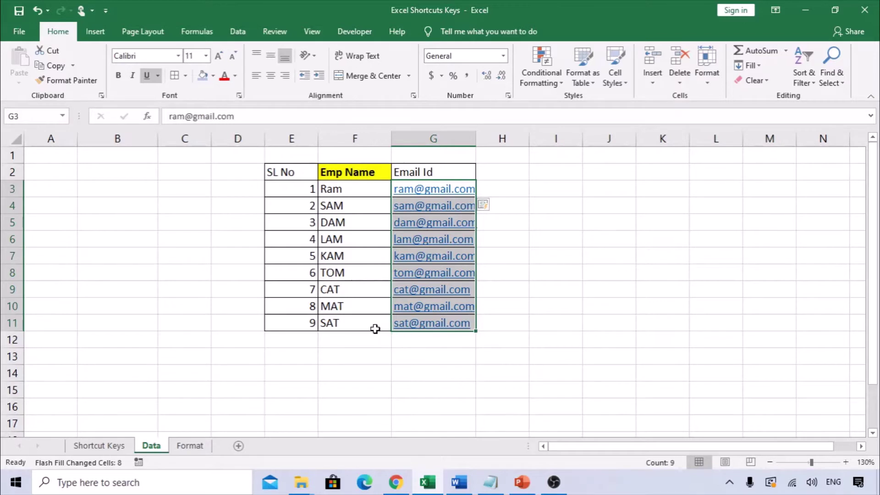
Clear all the e-mail addresses in G3:G11
left_click_drag(340, 323, 346, 189)
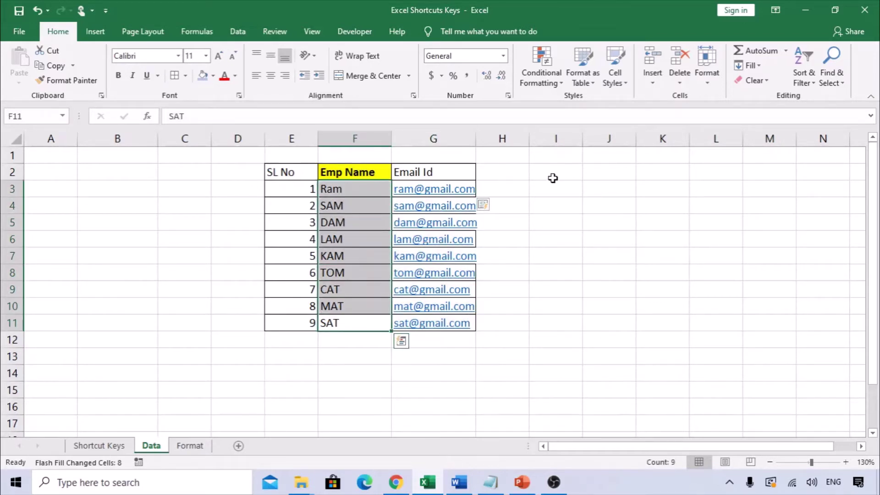
left_click(553, 177)
key("Left")
key("Left")
key("Down")
key("ctrl+shift+Down")
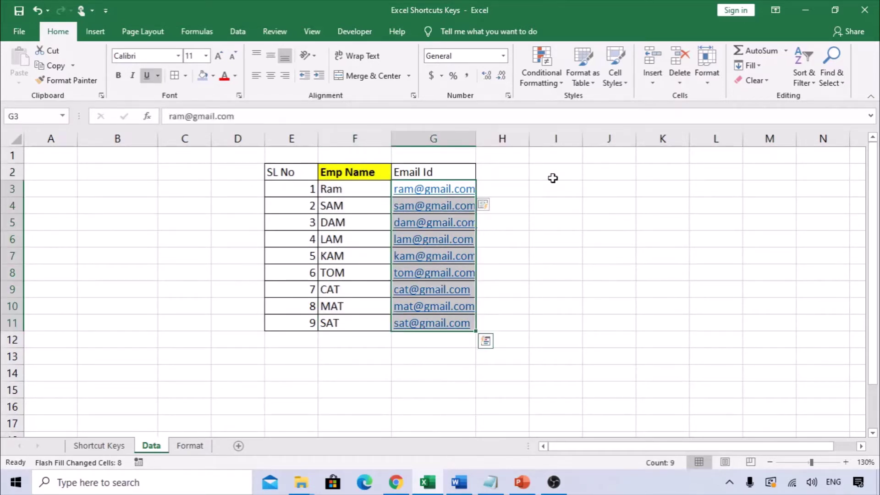
key("Delete")
Undo back to an empty G3 and start retyping the first employee's address
key("Up")
key("Down")
type("ram")
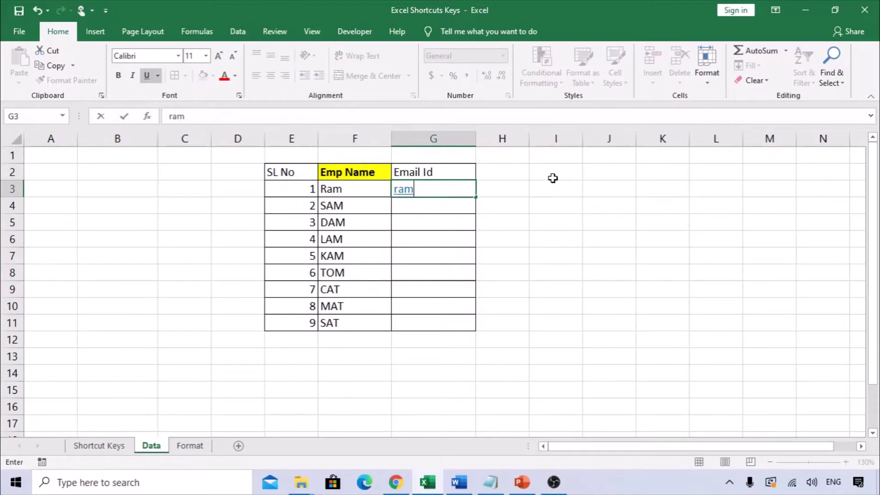
key("Escape")
key("ctrl+z")
key("ctrl+z")
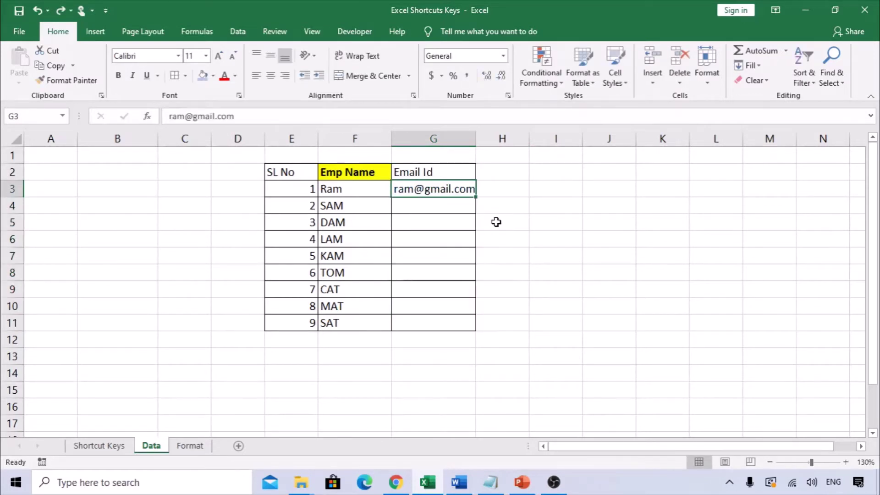
key("ctrl+z")
type("ram_sales")
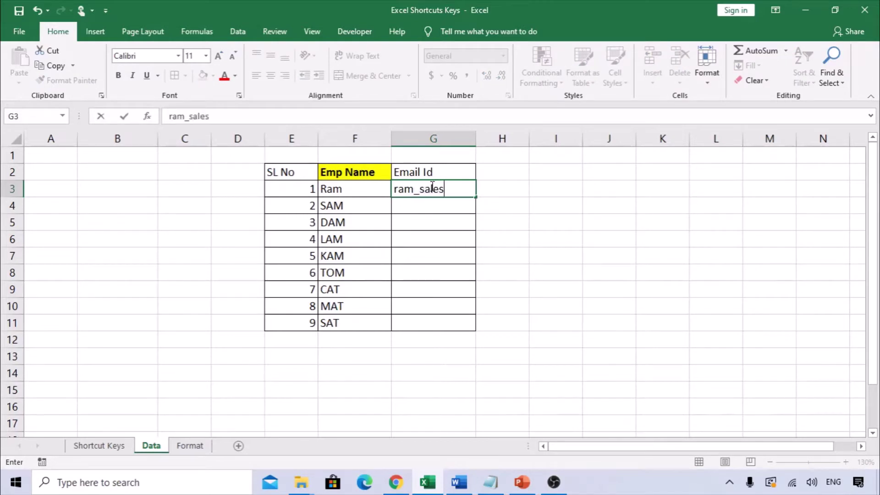
key("Return")
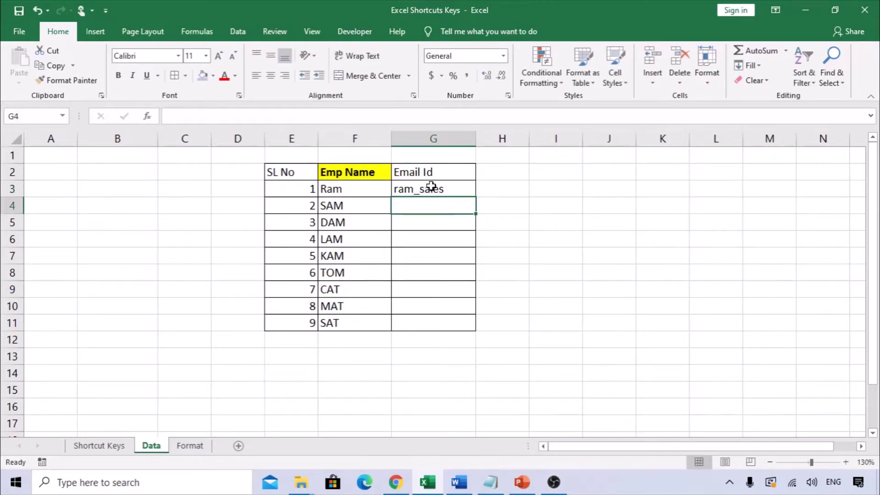
left_click(432, 189)
mouse_move(421, 203)
left_mouse_down()
mouse_move(363, 201)
mouse_move(438, 201)
left_mouse_up()
left_click(444, 191)
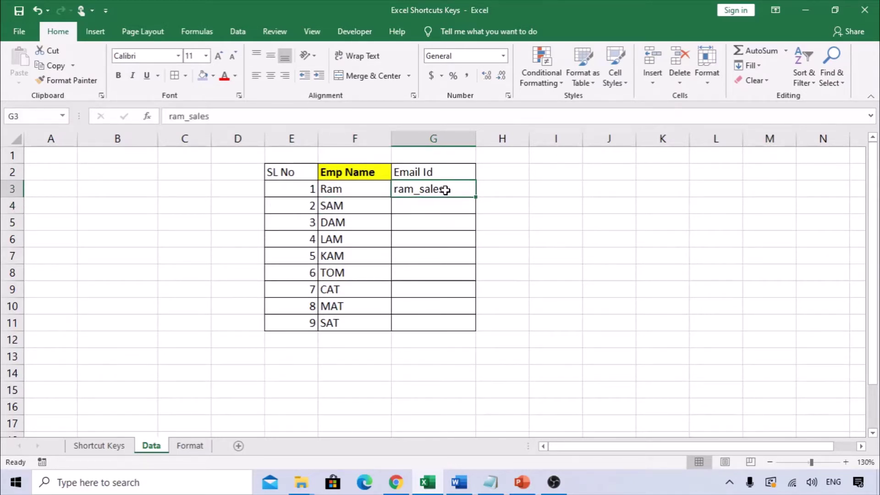
left_click_drag(445, 206, 442, 323)
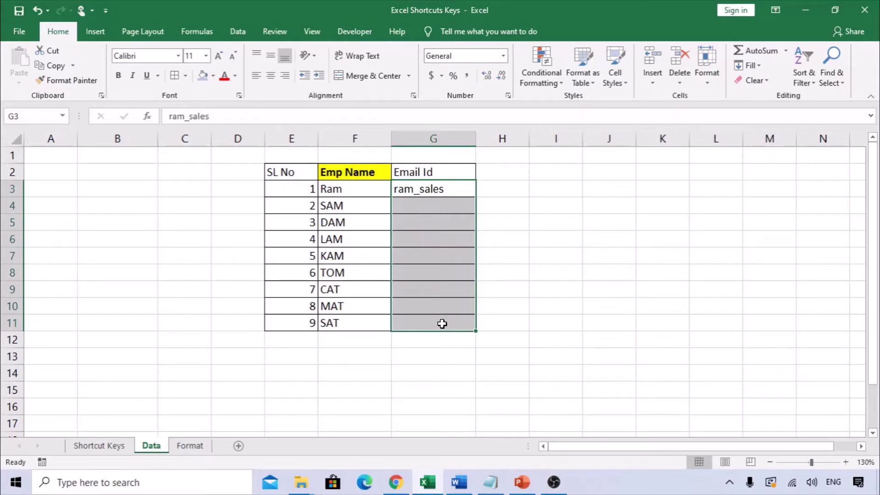
key("ctrl+e")
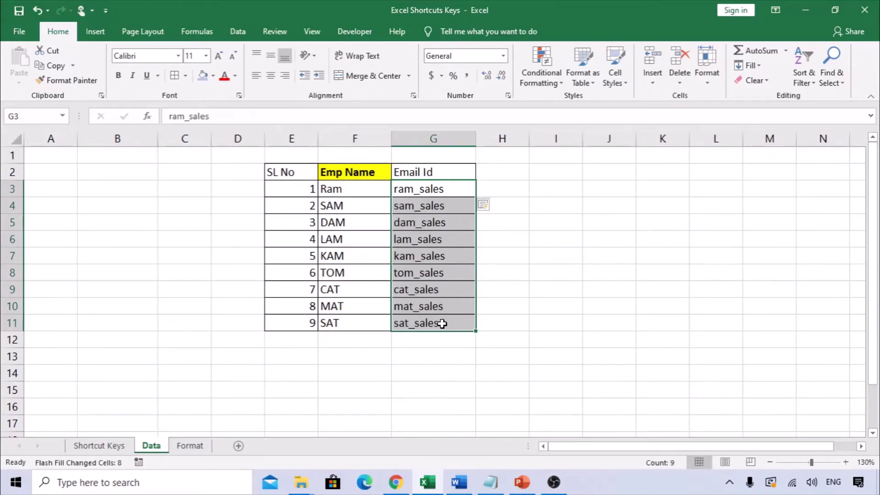
left_click(422, 327)
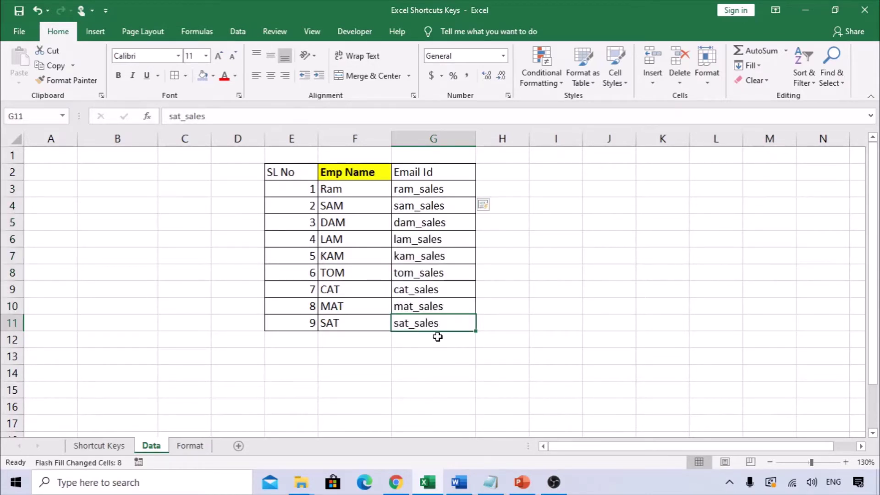
key("Up")
key("Up")
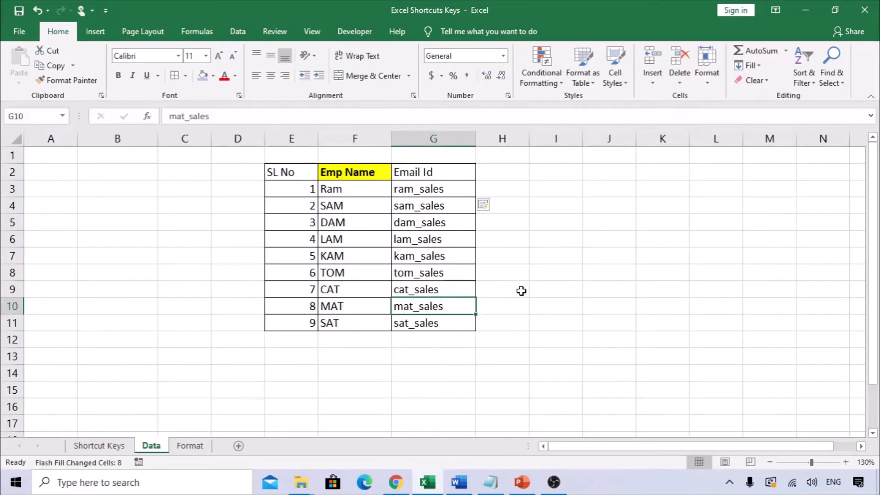
left_click_drag(433, 182, 450, 323)
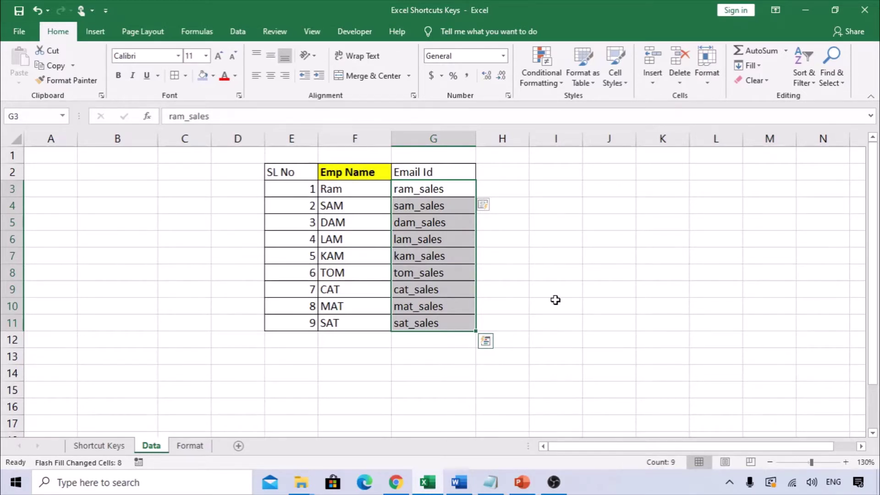
key("ctrl+z")
left_click(540, 302)
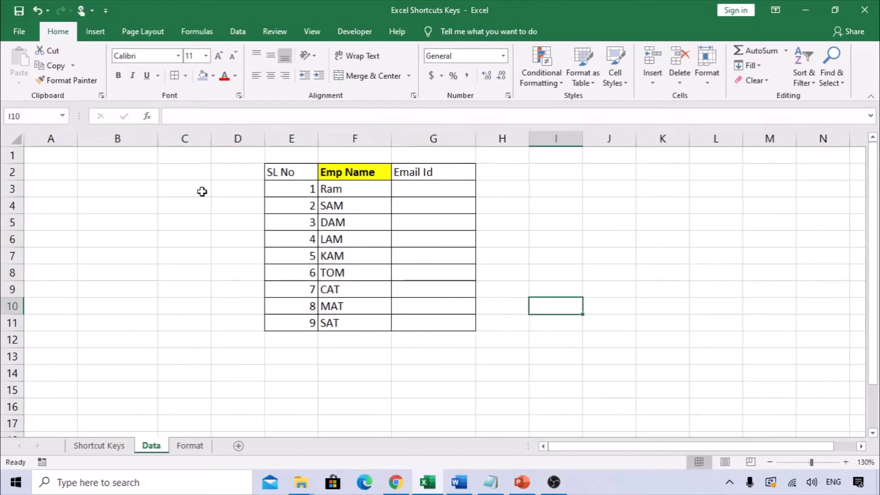
On the Shortcut Keys sheet, insert an entire row at D7 with Ctrl+Shift++
left_click(100, 447)
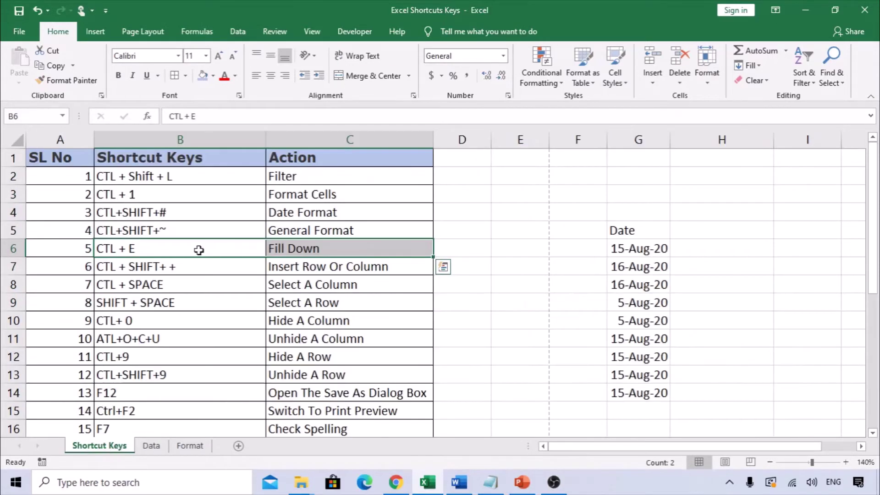
left_click(183, 270)
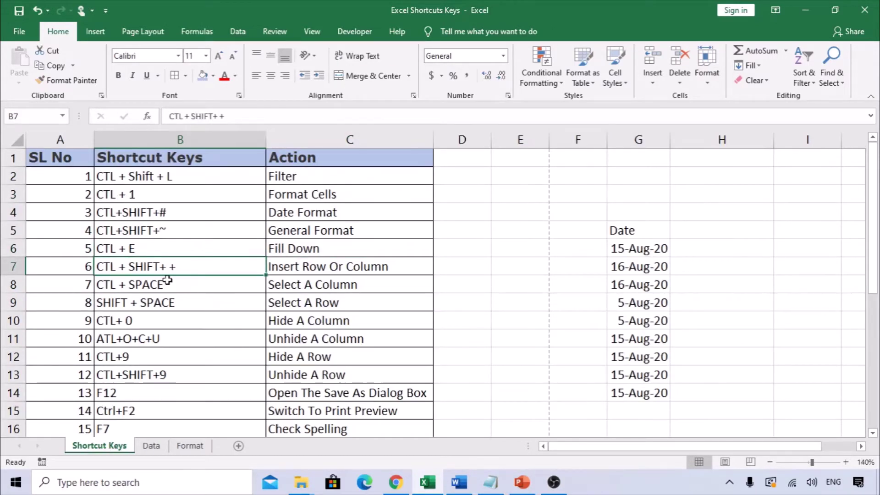
scroll(153, 269, "down", 1)
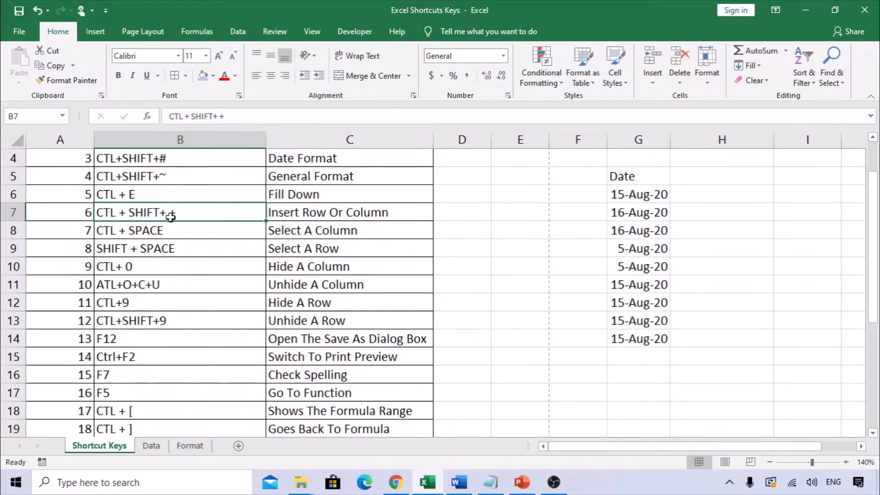
left_click(310, 217)
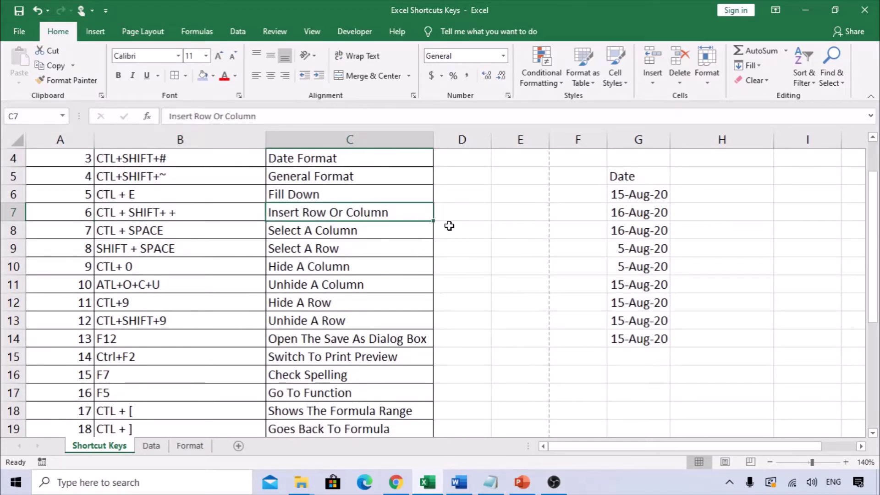
left_click(456, 213)
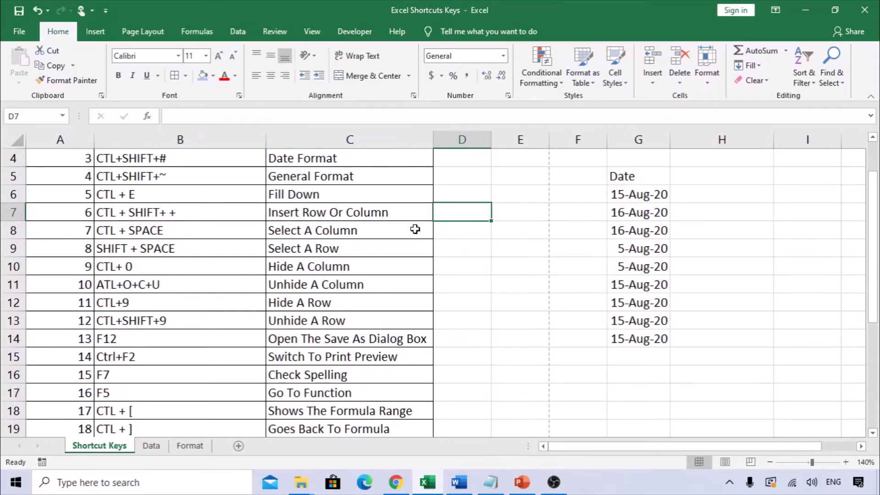
key("ctrl+shift+plus")
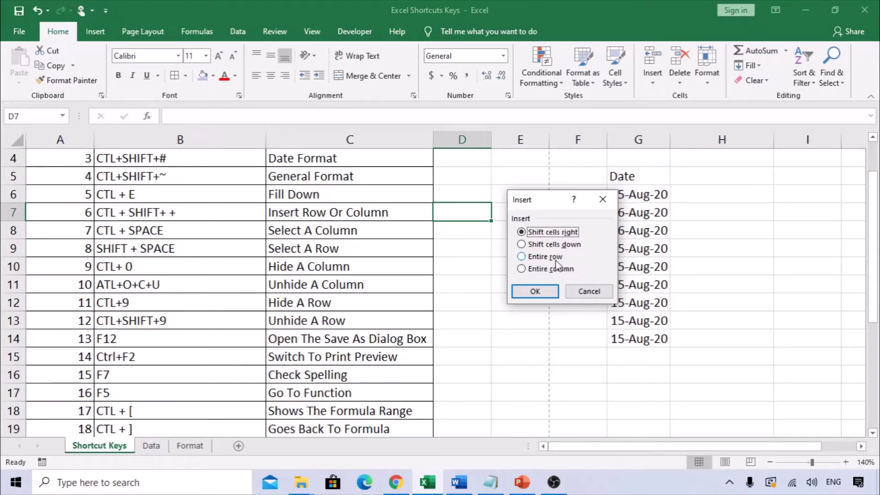
left_click(556, 262)
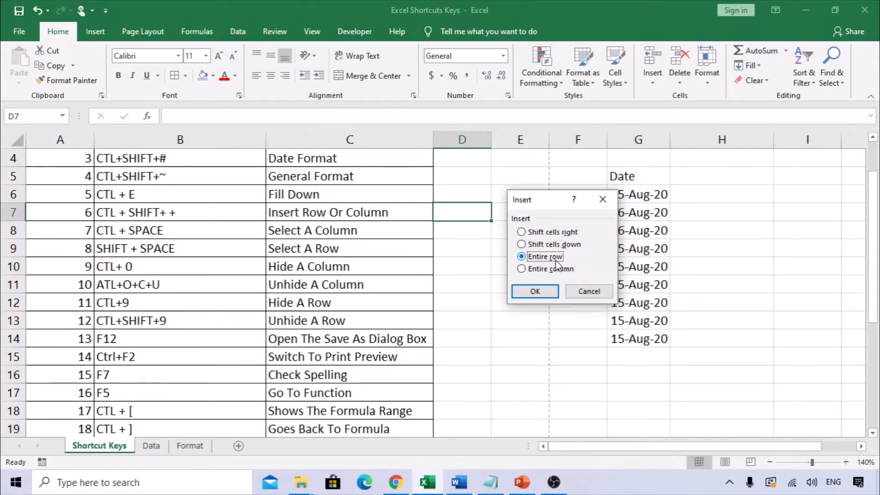
key("Return")
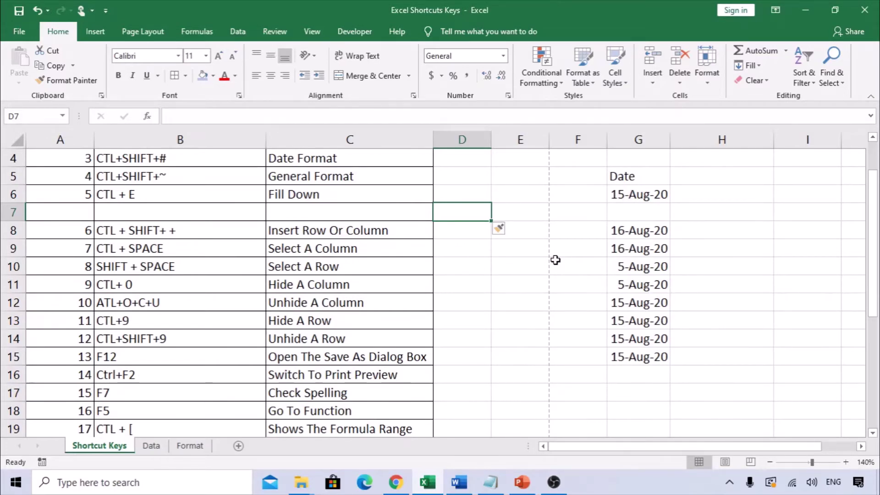
Insert an entire column at D, then undo the inserted column and row
key("ctrl+shift+plus")
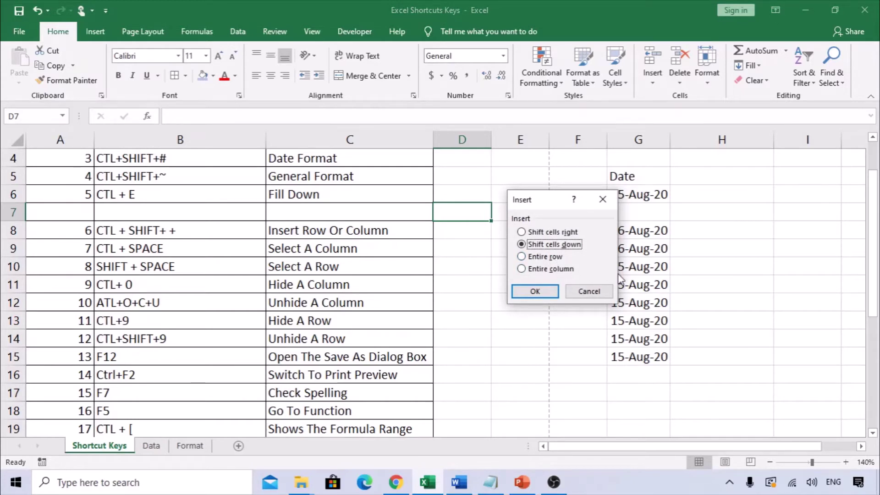
key("c")
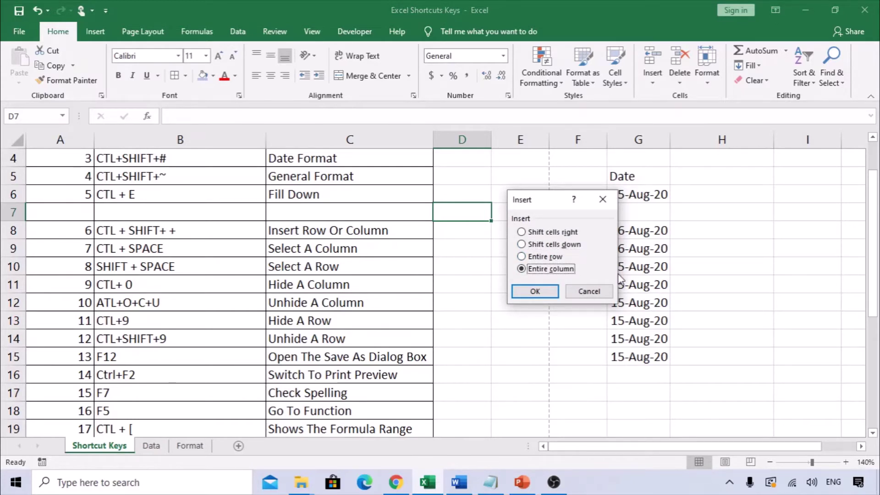
key("Return")
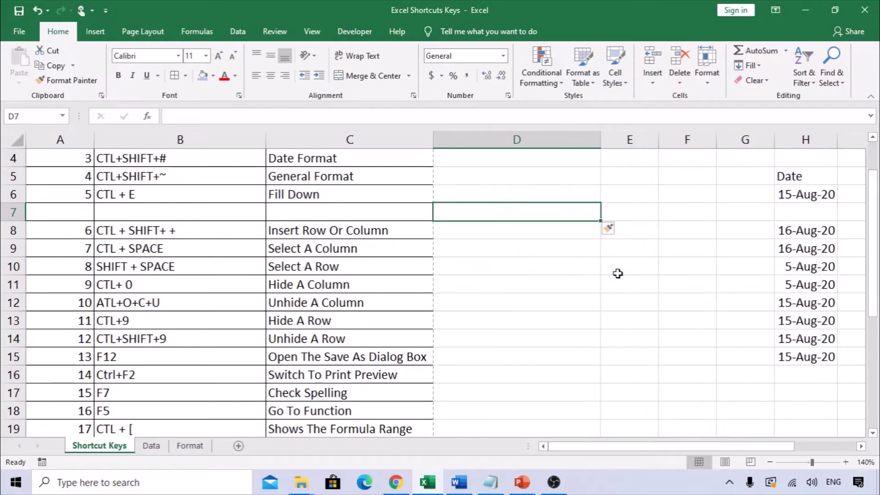
key("ctrl+z")
key("ctrl+z")
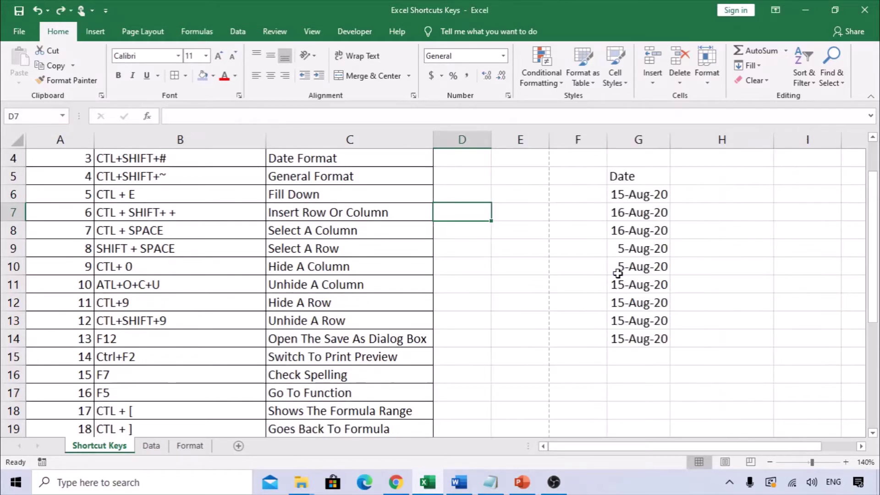
key("Left")
key("Left")
From the date in G8, select the entire Date column G with Ctrl+Space
key("Down")
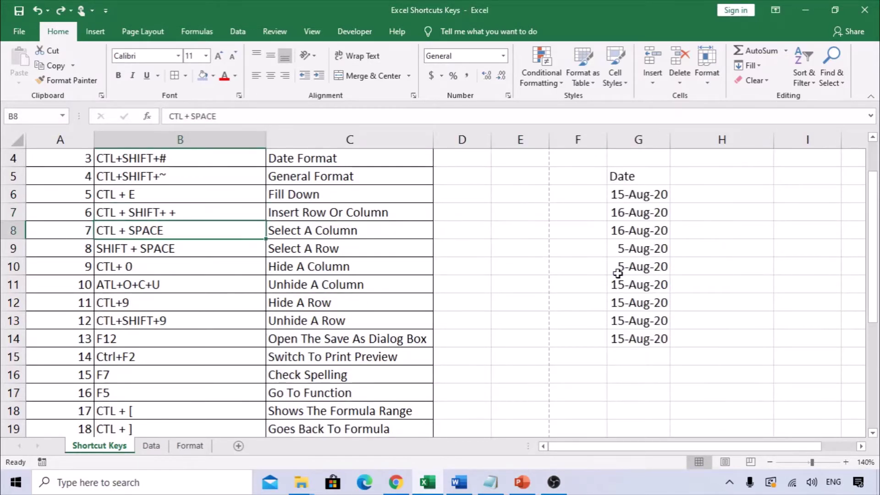
key("Right")
key("Right")
key("Left")
key("Right")
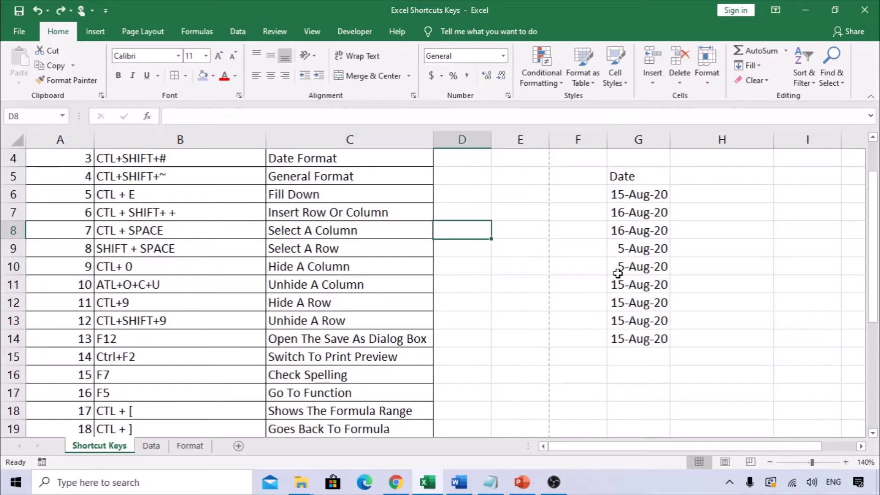
key("Right")
key("Left")
key("Right")
key("Right")
key("Right")
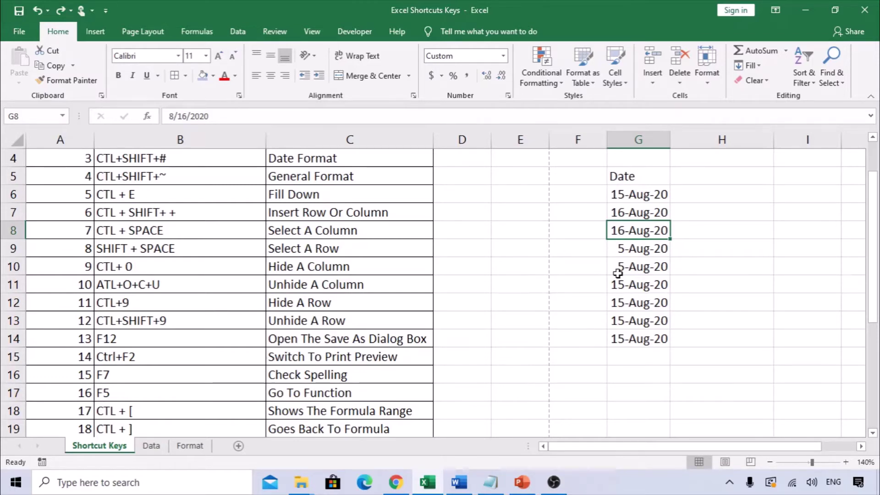
key("ctrl+space")
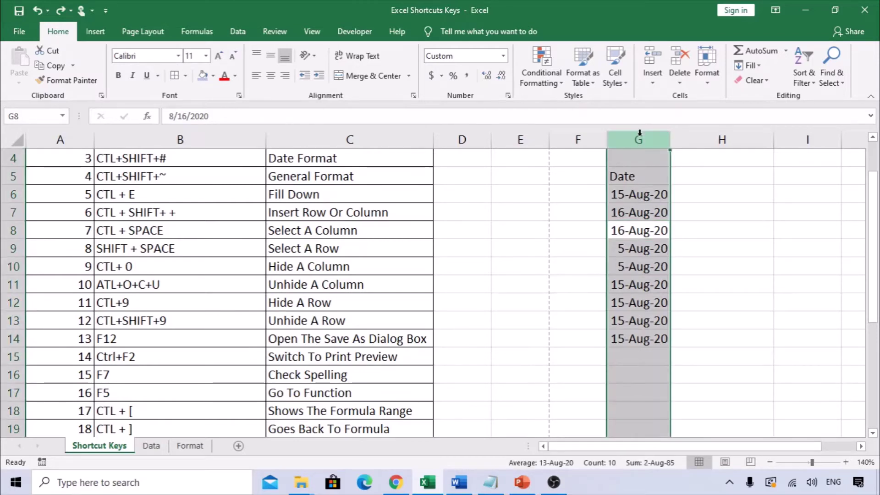
Select all of row 9, the Select A Row entry, with Shift+Space from G9
left_click(635, 236)
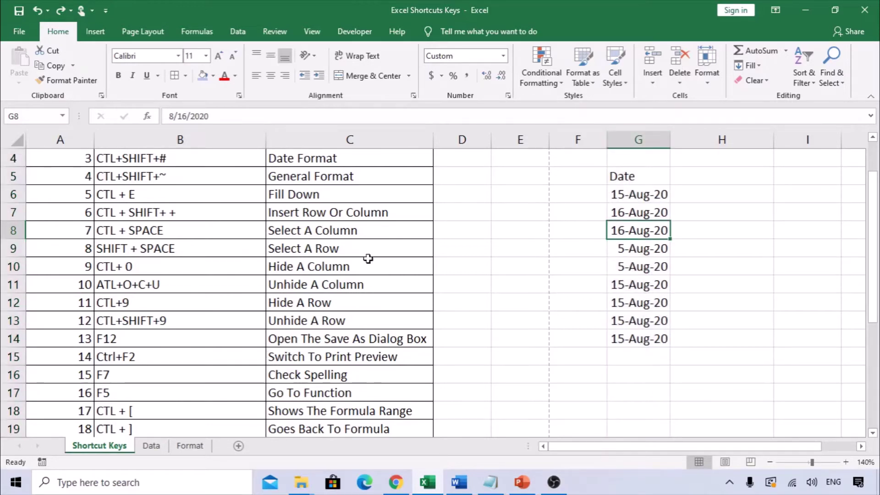
left_click_drag(143, 252, 268, 239)
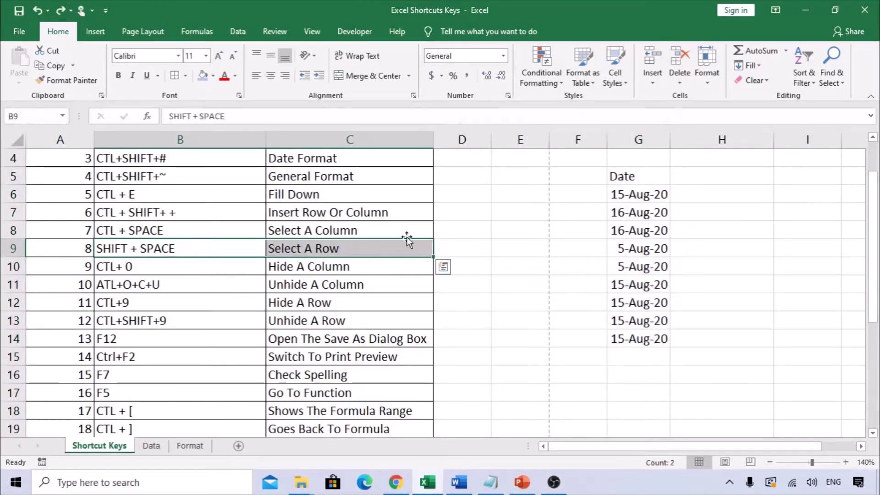
left_click(649, 248)
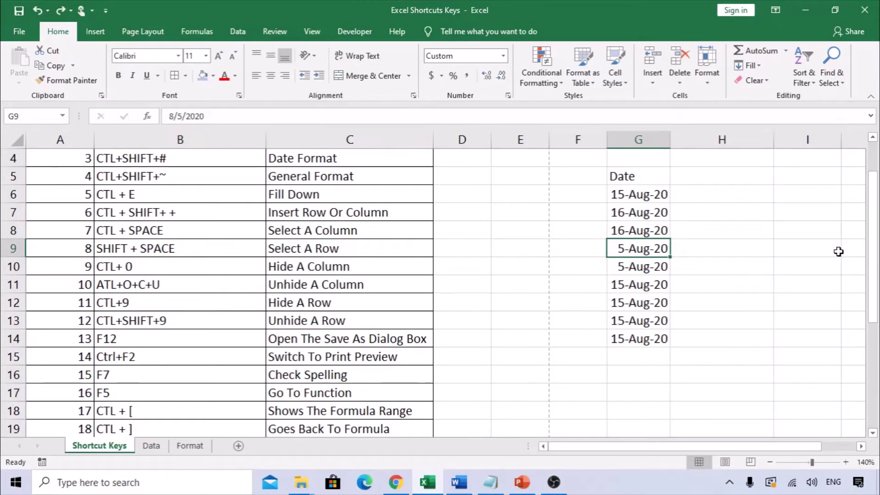
key("shift+space")
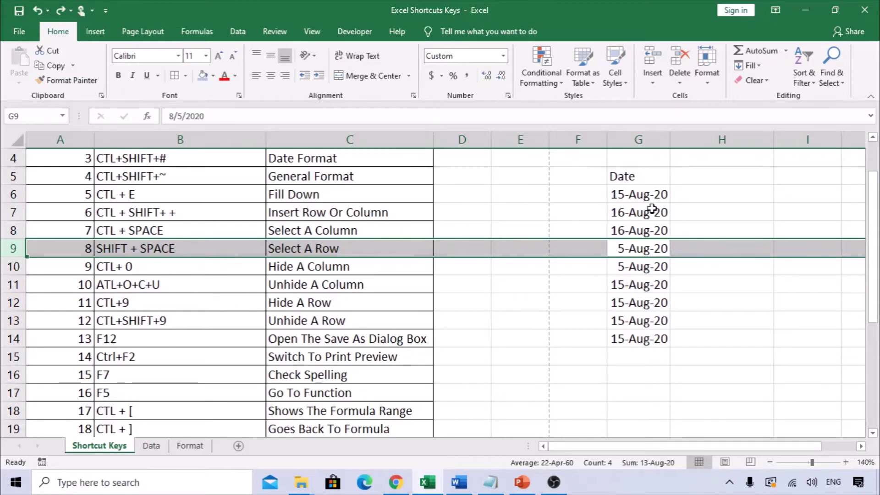
left_click(628, 285)
Hide the Date column G with Ctrl+0
left_click(632, 197)
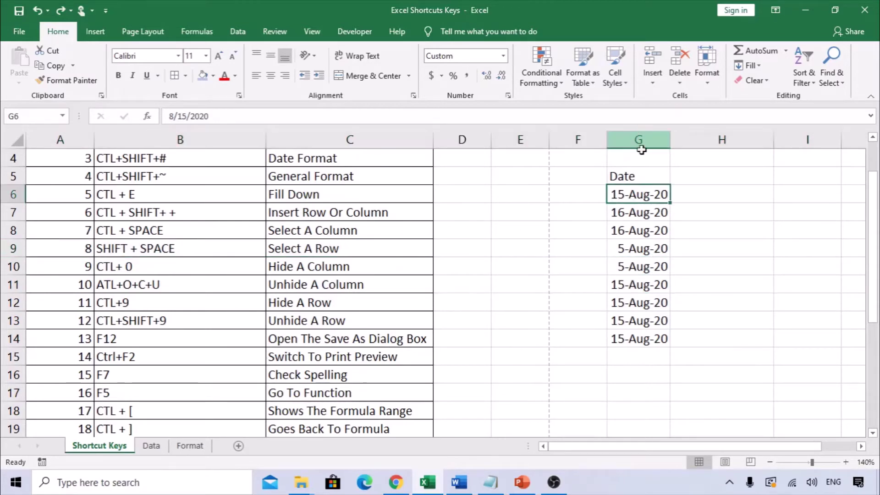
left_click(660, 217)
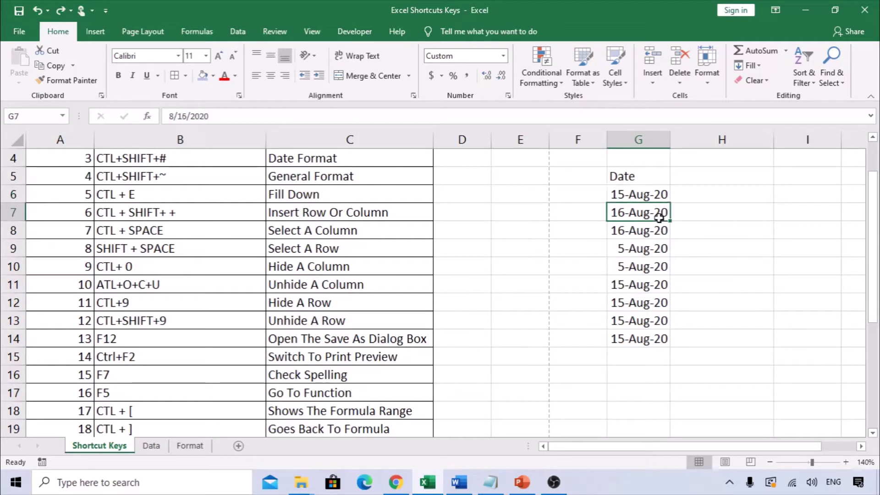
left_click(650, 247)
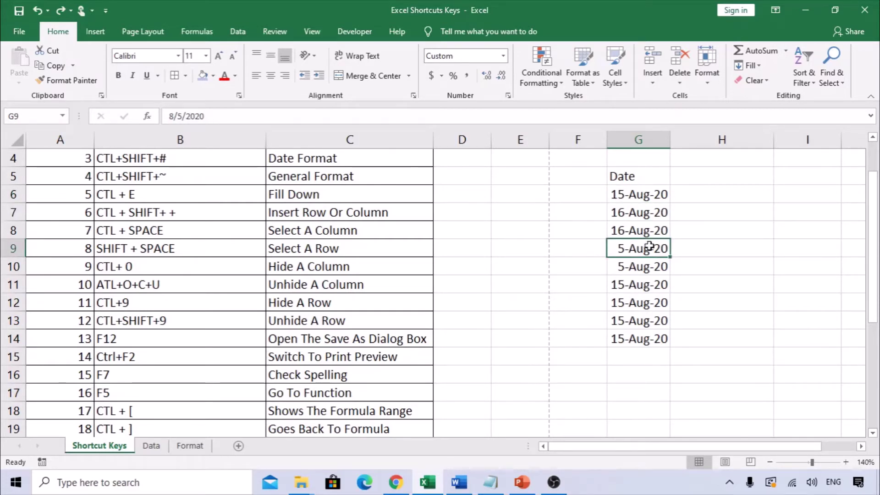
key("ctrl+0")
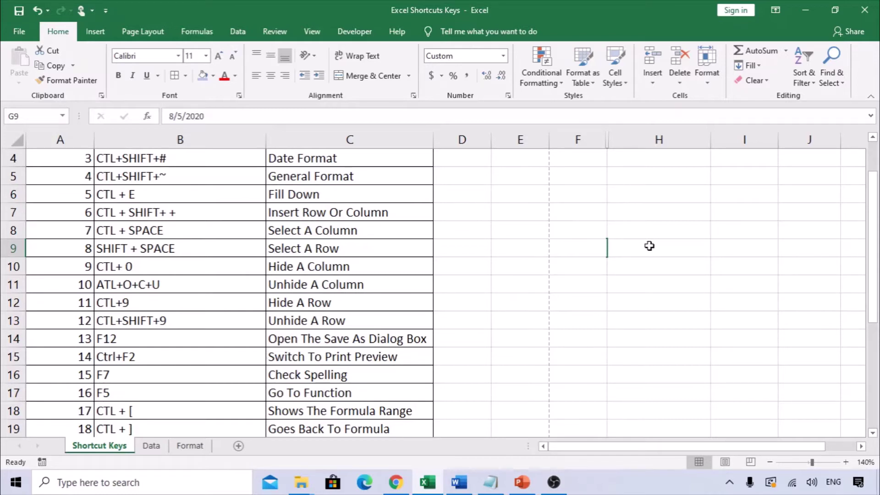
Unhide column G with the Alt+O key sequence and highlight the ATL+O+C+U text in B11
key("alt+o")
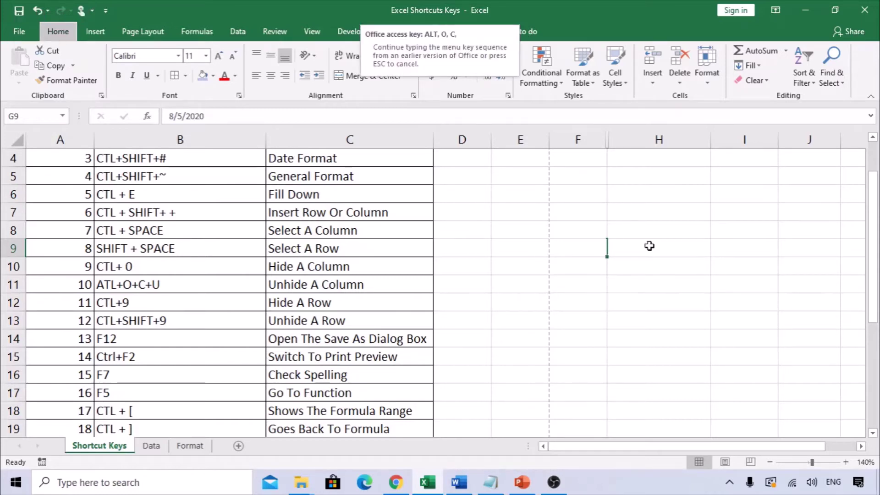
key("u")
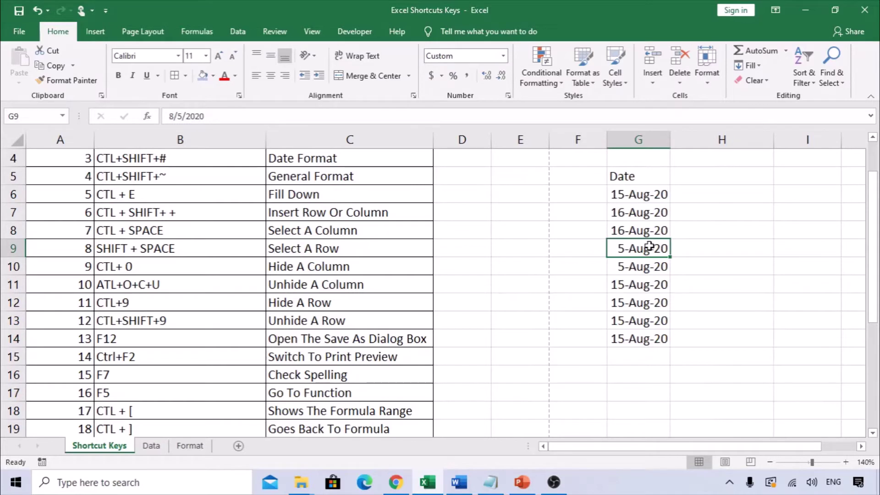
left_click(181, 287)
double_click(181, 288)
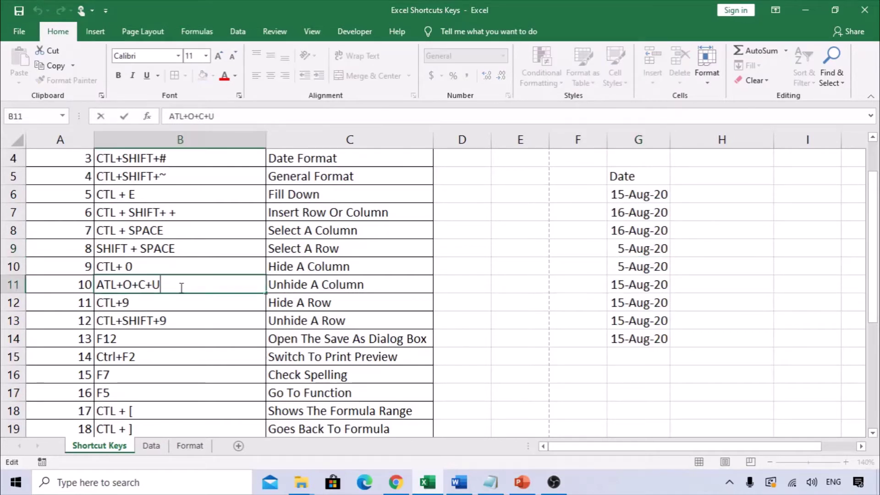
left_click_drag(182, 287, 96, 285)
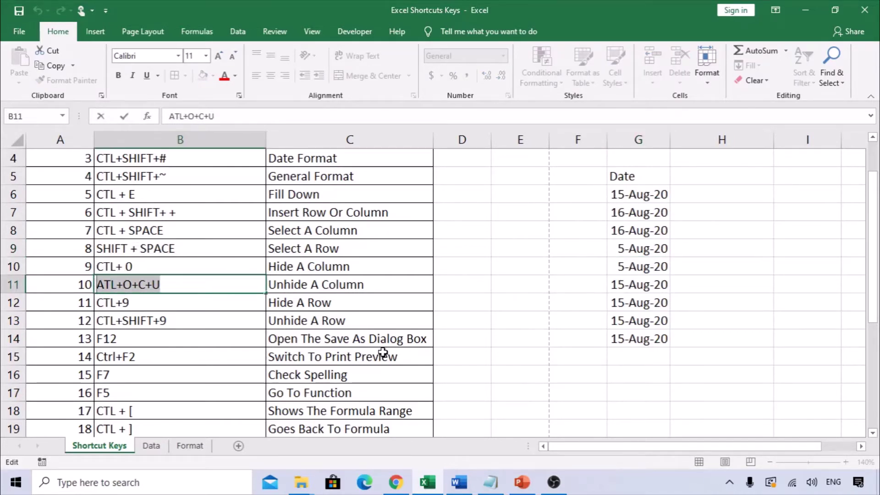
Hide row 10 from cell G10 with Ctrl+9
left_click(660, 245)
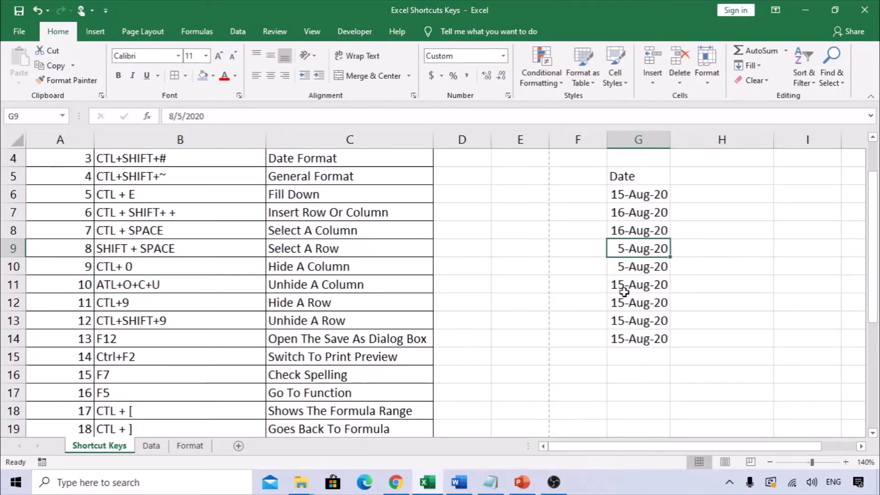
left_click(642, 272)
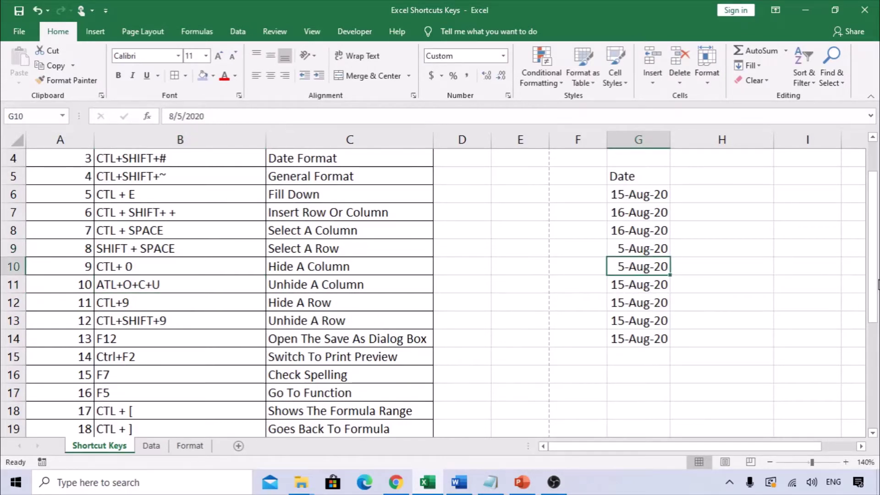
key("ctrl+9")
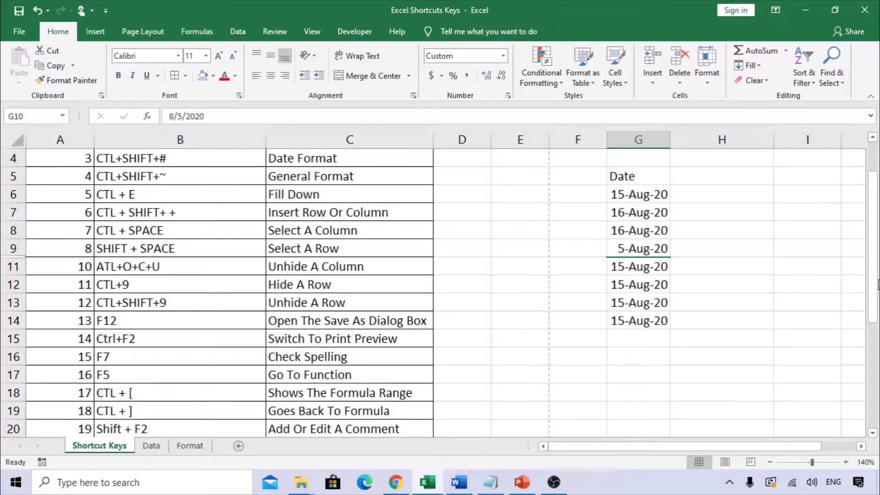
Unhide row 10 with Ctrl+Shift+9 and highlight the CTL+SHIFT+9 text in B13
key("ctrl+shift+9")
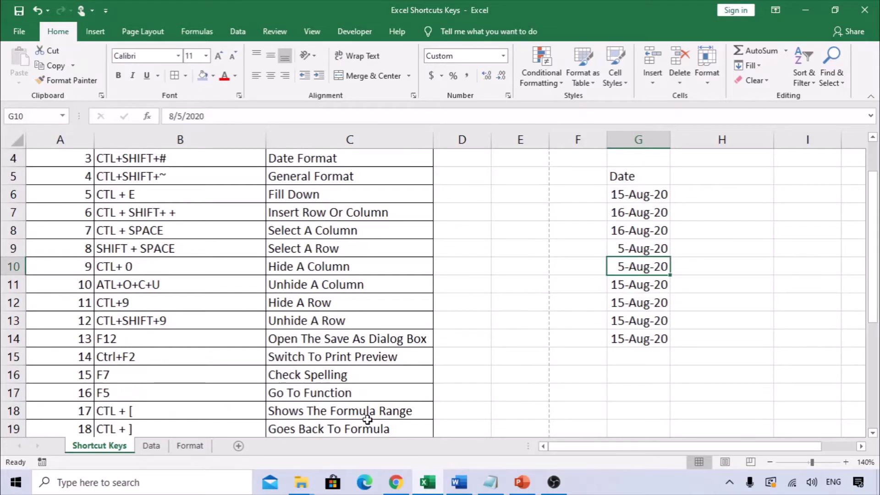
left_click(201, 324)
double_click(200, 324)
left_click_drag(201, 323, 71, 324)
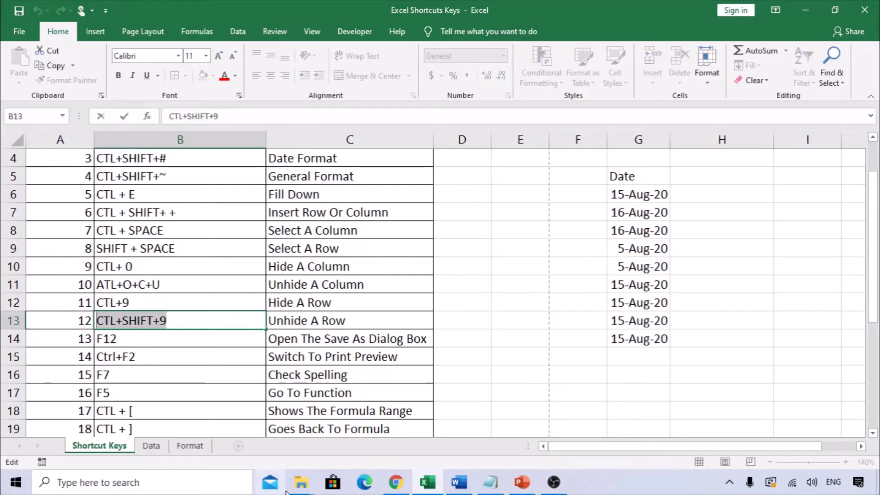
key("Escape")
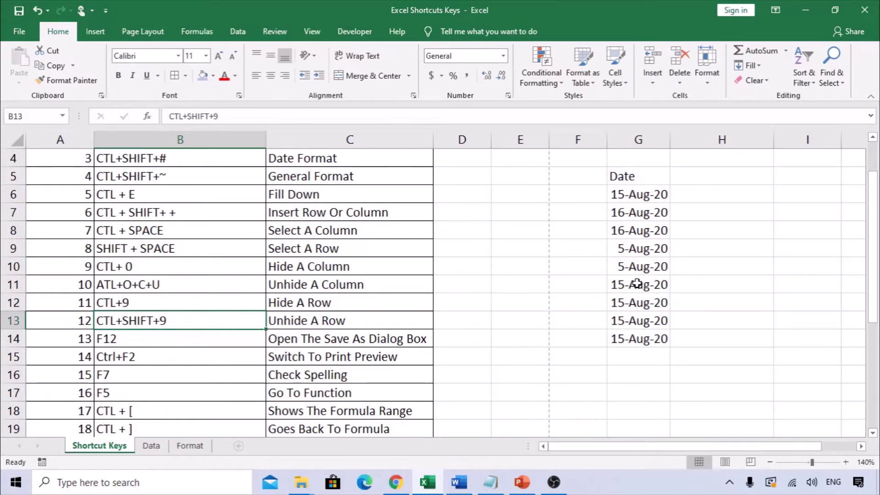
Hide row 12 with Ctrl+9, then unhide it with Ctrl+Shift+9
left_click(144, 303)
left_click(528, 300)
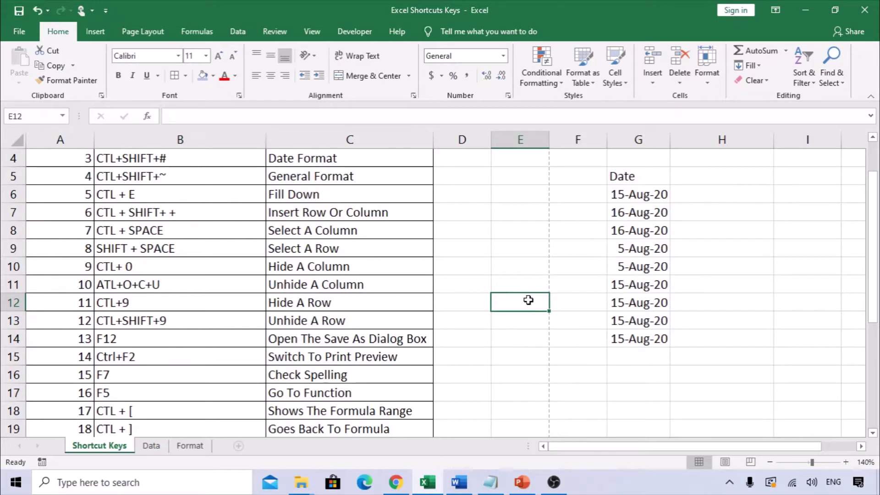
key("ctrl+9")
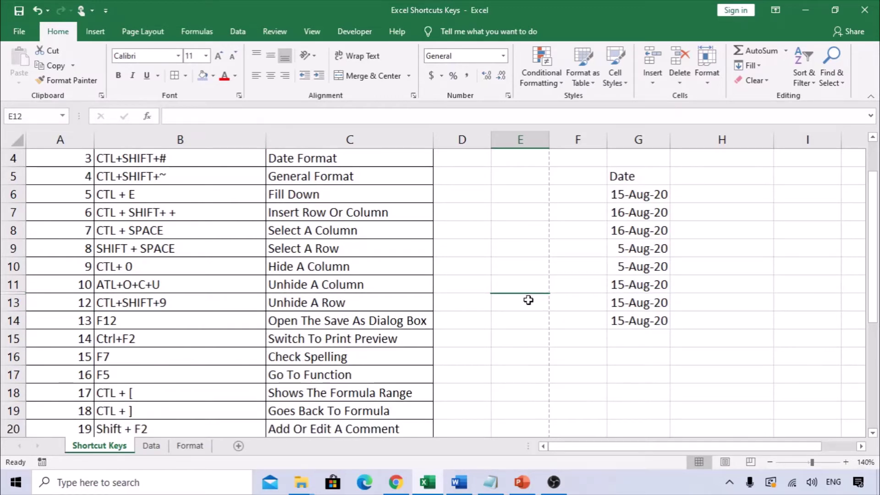
key("ctrl+shift+9")
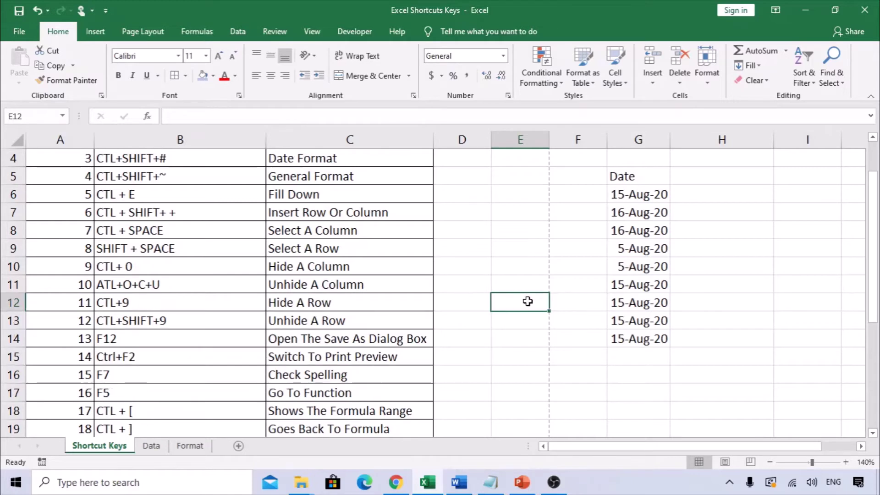
Select the F12 Save As entry, then open the File backstage's Save As page
left_click(163, 342)
left_click(314, 337)
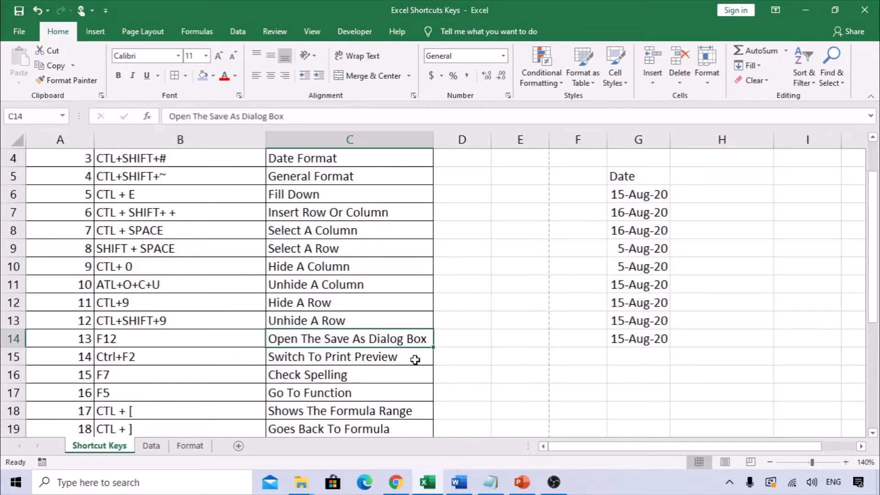
left_click(23, 32)
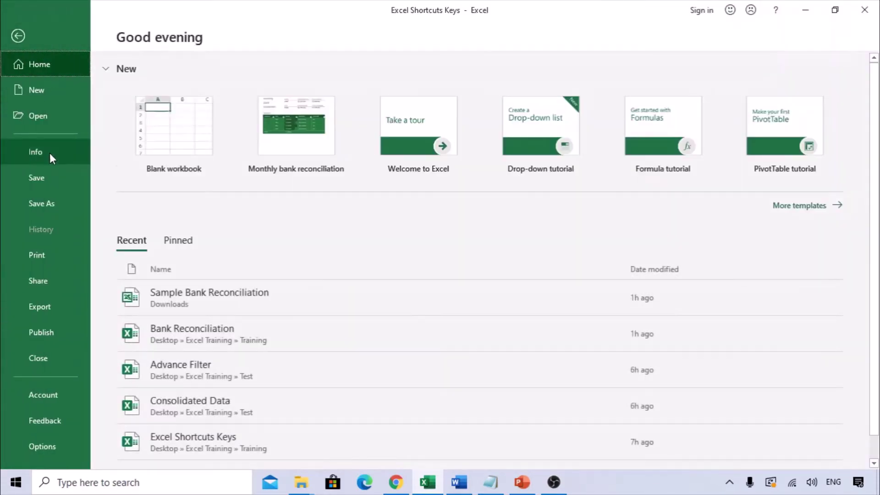
left_click(42, 202)
Leave the backstage, open the Save As dialog with F12 from E13, then cancel it
key("Escape")
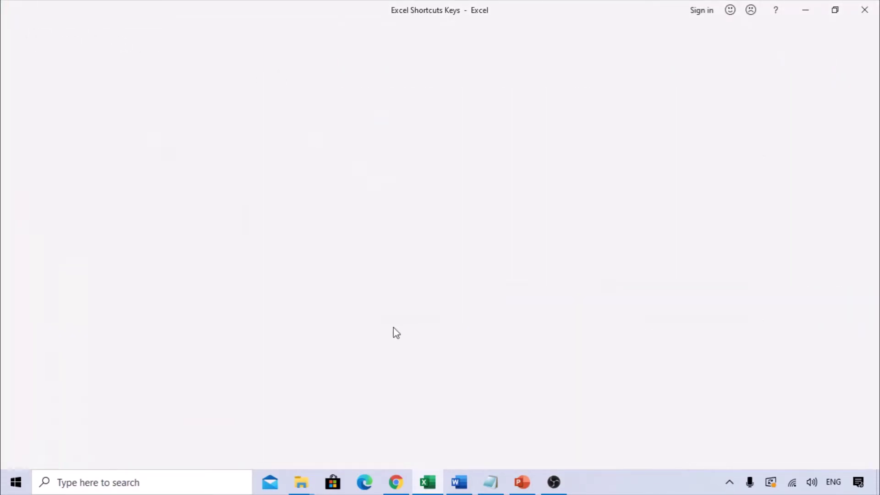
left_click(501, 320)
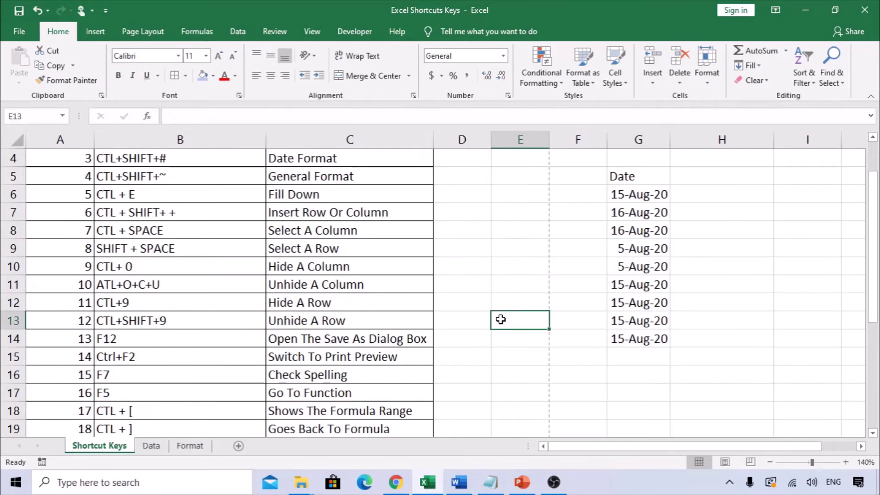
key("F12")
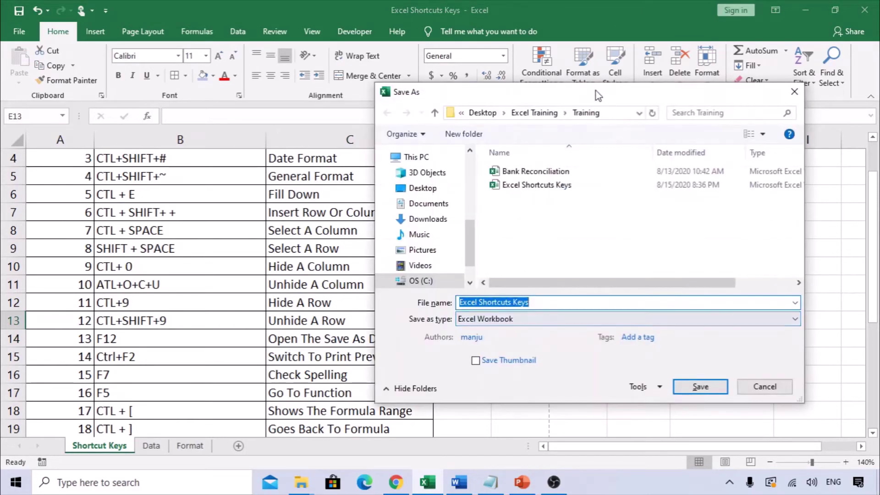
left_click_drag(596, 90, 502, 90)
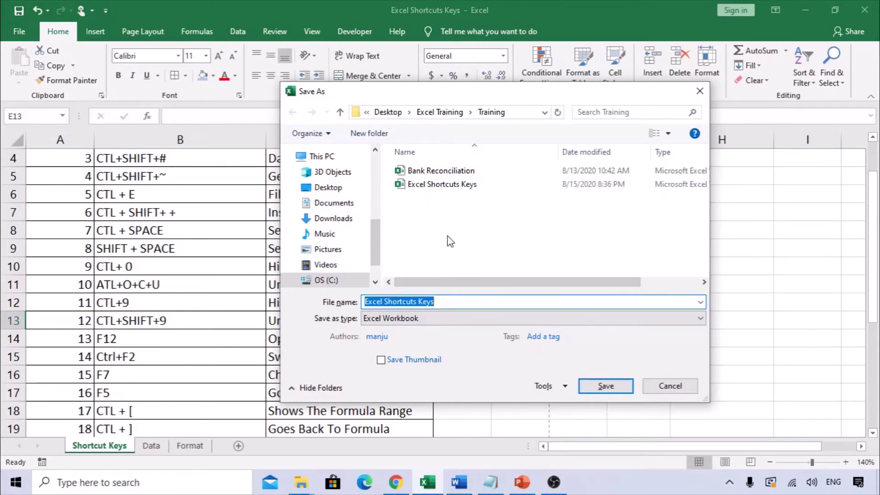
key("Escape")
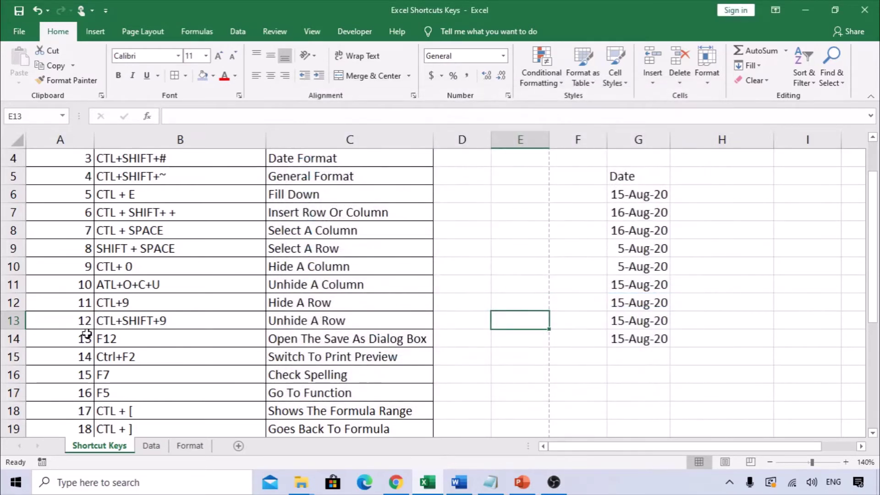
left_click_drag(114, 337, 379, 338)
scroll(165, 317, "down", 1)
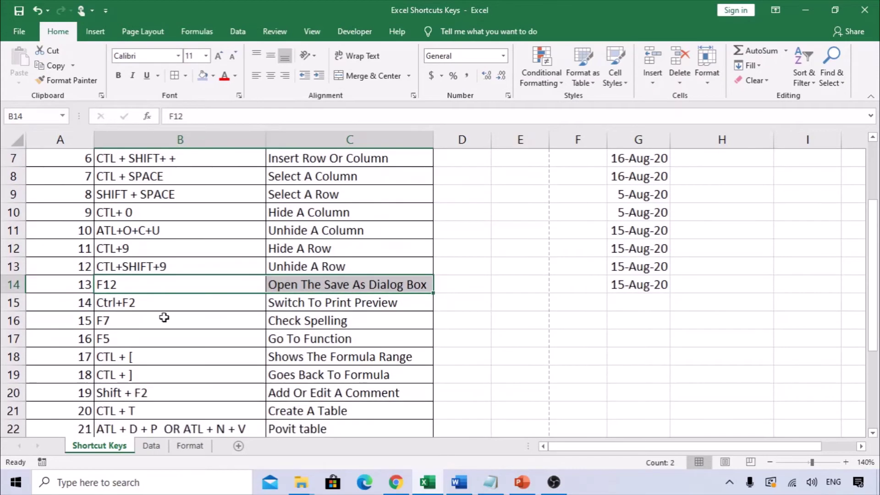
left_click(137, 306)
left_click(338, 309)
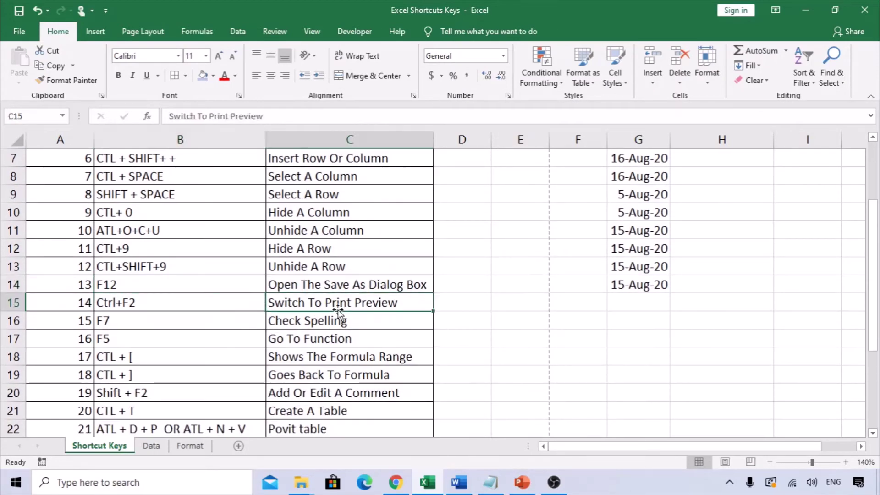
scroll(261, 301, "up", 2)
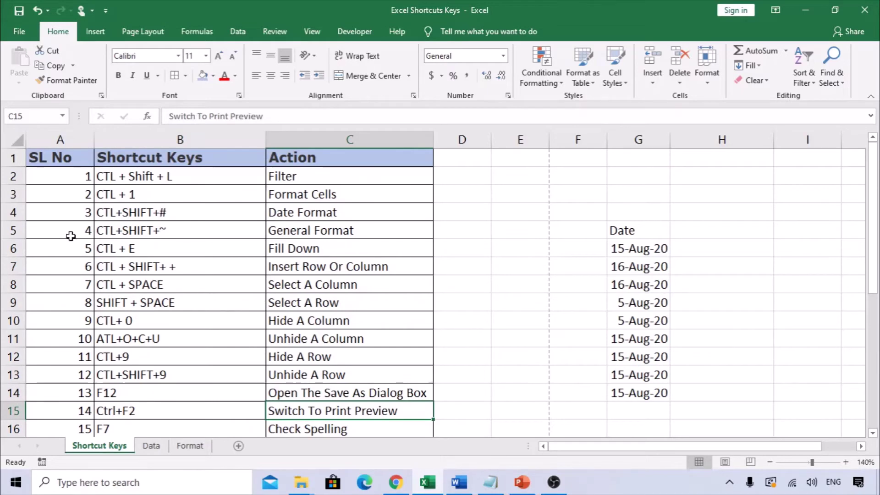
left_click(168, 267)
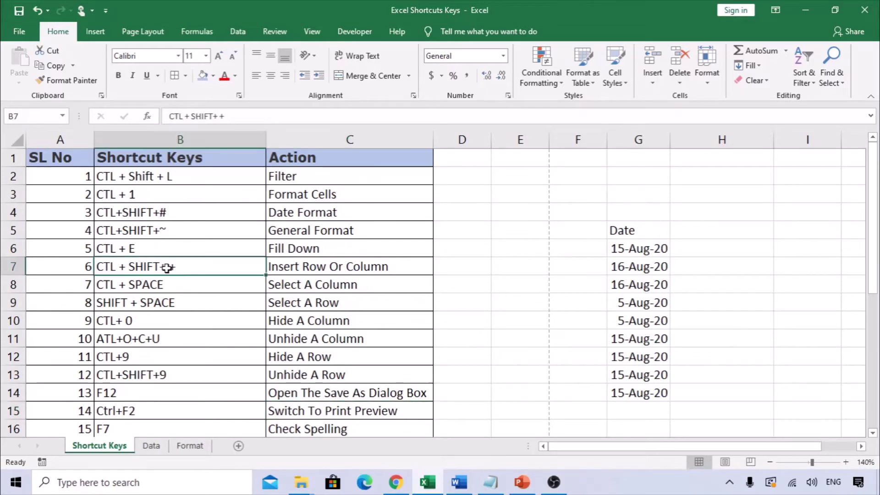
left_click(136, 38)
left_click(19, 31)
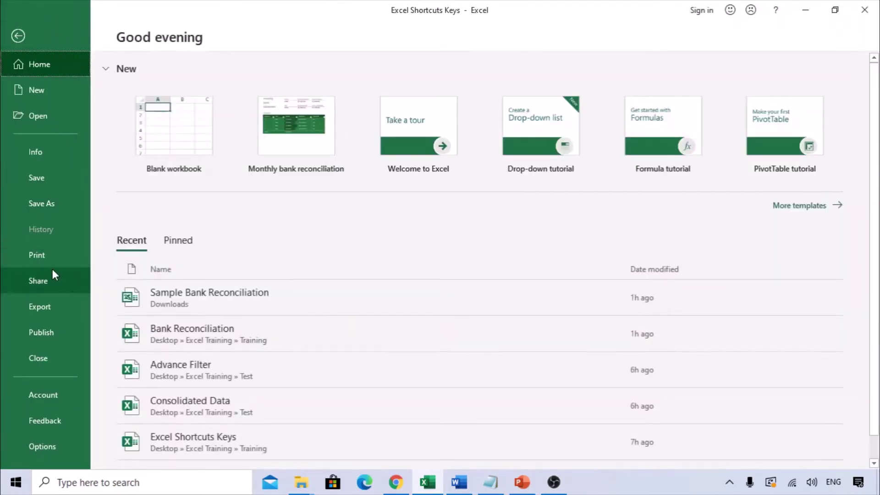
key("ctrl+F2")
key("Escape")
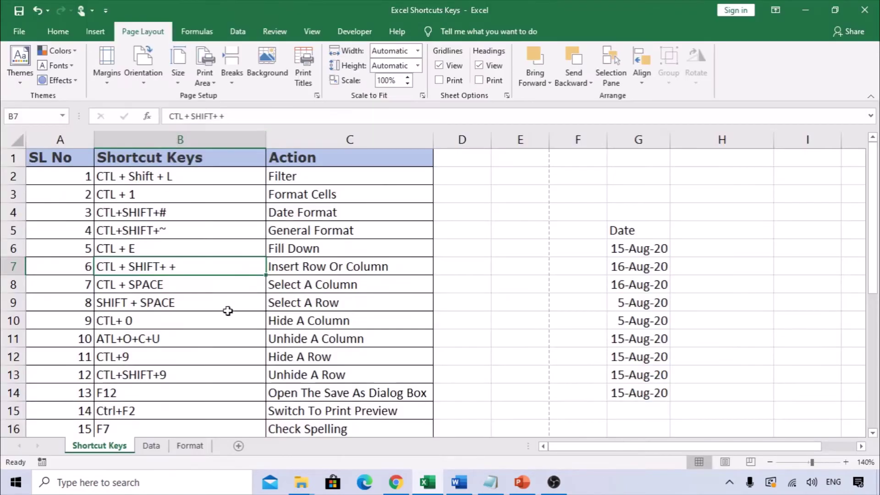
scroll(209, 337, "down", 1)
left_click(197, 340)
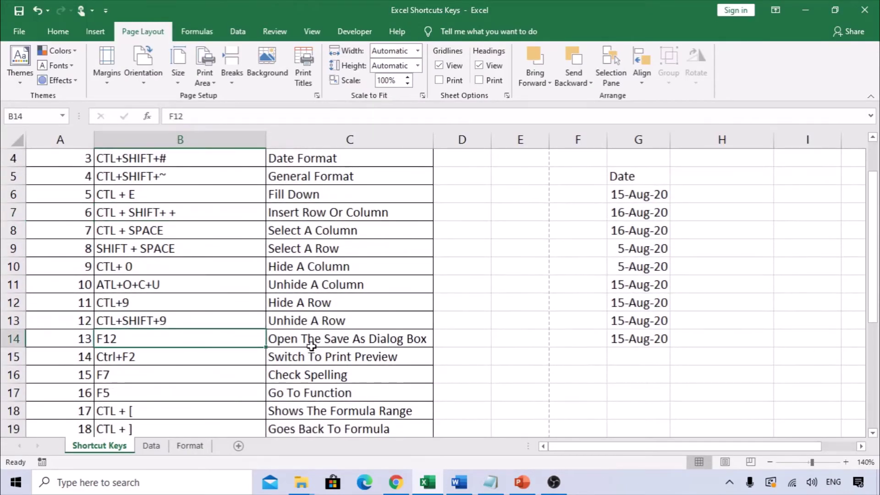
key("ctrl+F2")
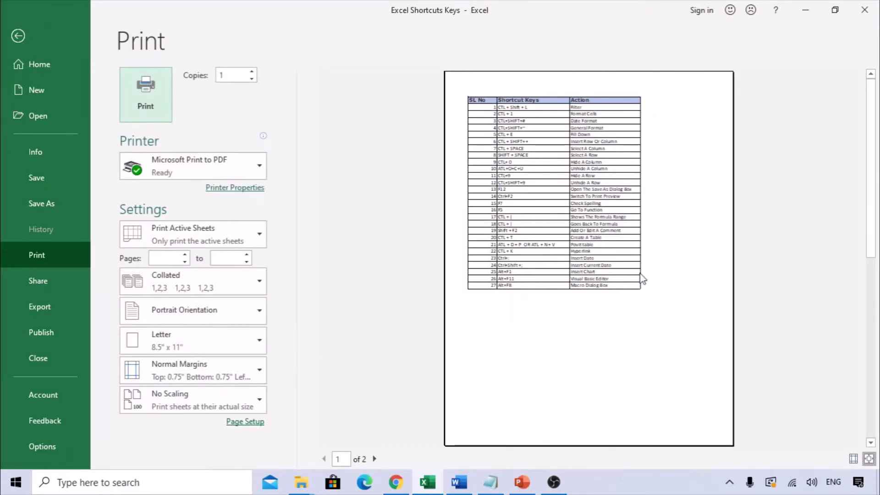
key("Escape")
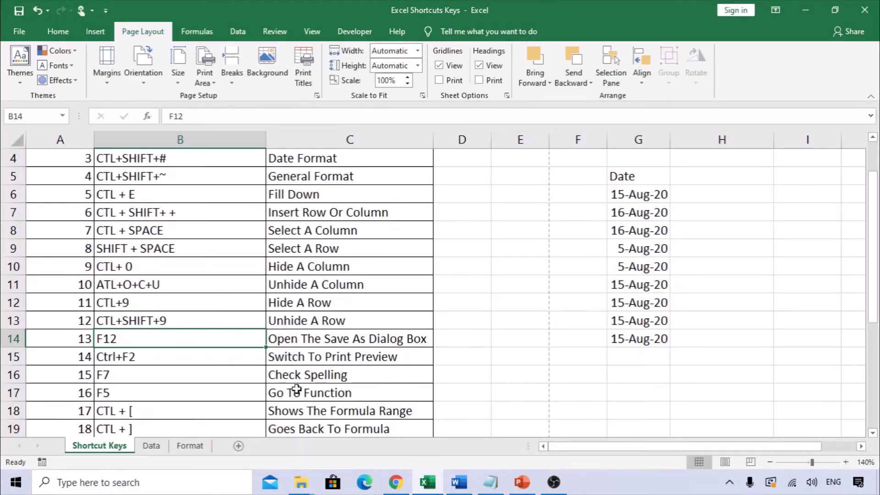
left_click_drag(131, 356, 302, 360)
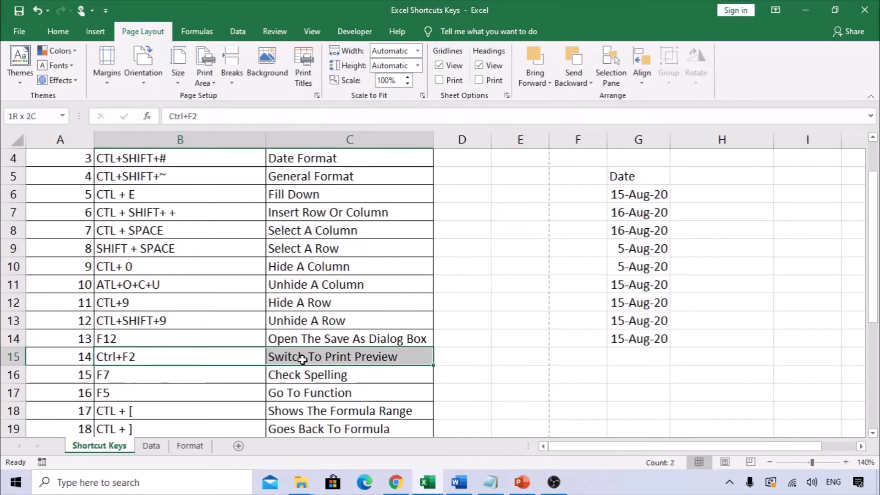
key("ctrl+F2")
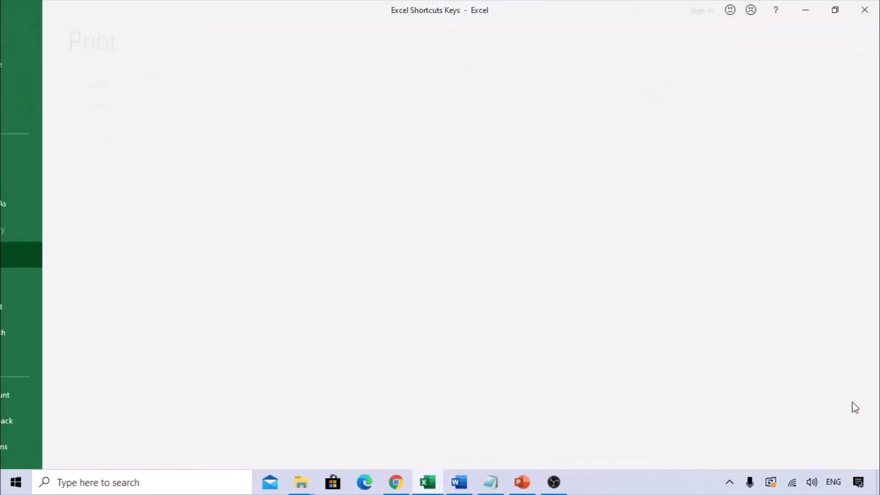
key("Escape")
scroll(444, 320, "down", 2)
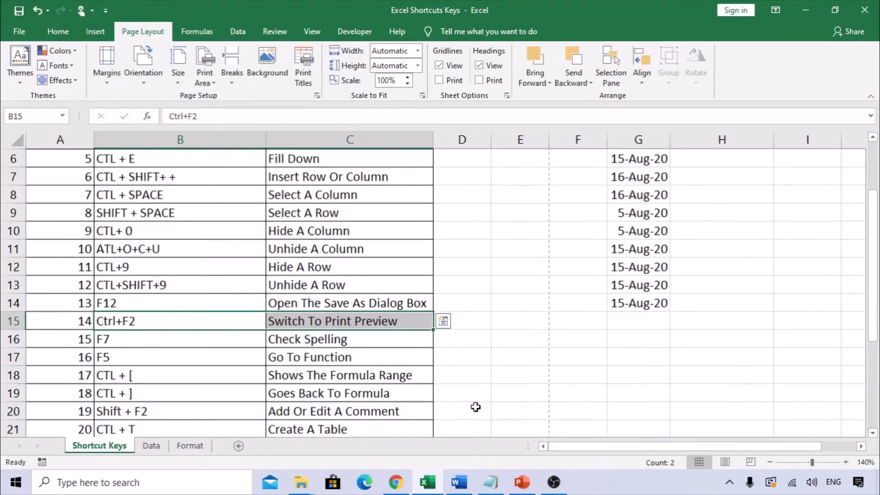
left_click(148, 268)
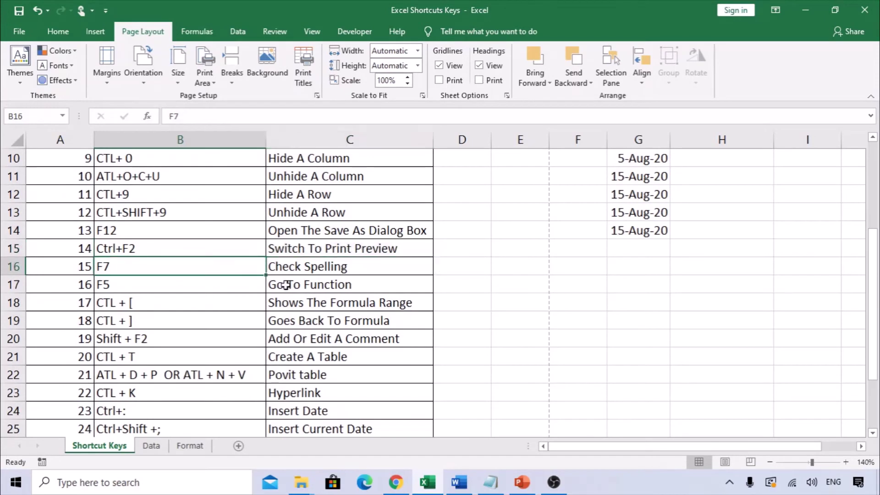
left_click(534, 266)
type("waters")
key("Return")
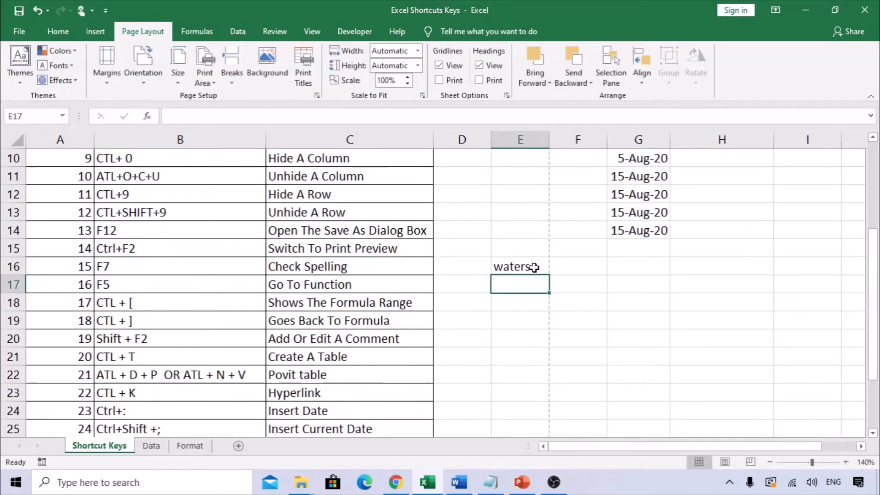
left_click(534, 267)
double_click(535, 267)
type("s")
key("Return")
left_click(525, 269)
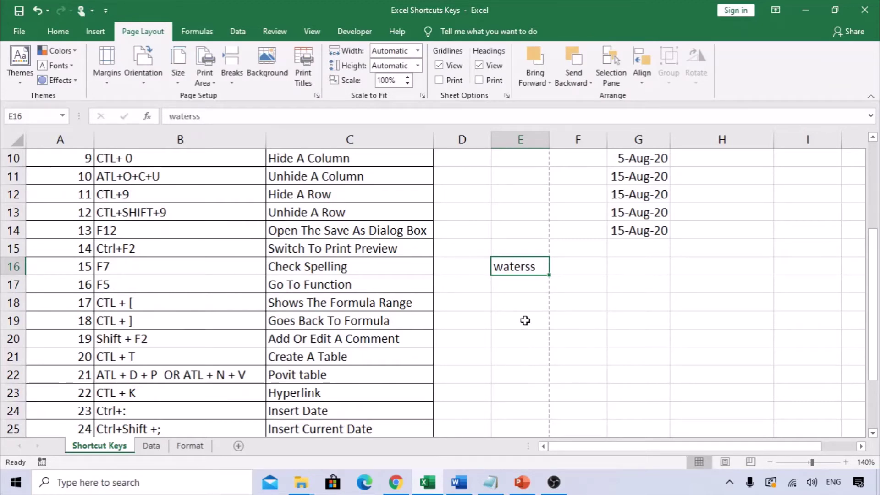
key("F7")
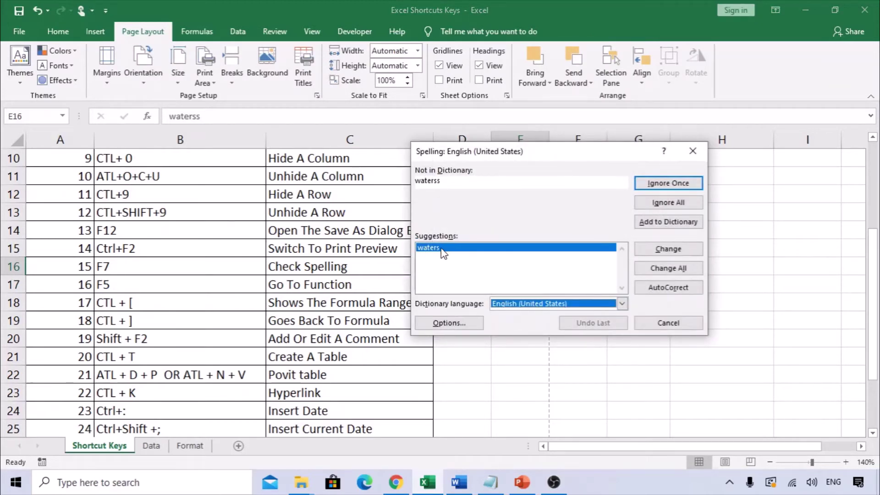
left_click(672, 252)
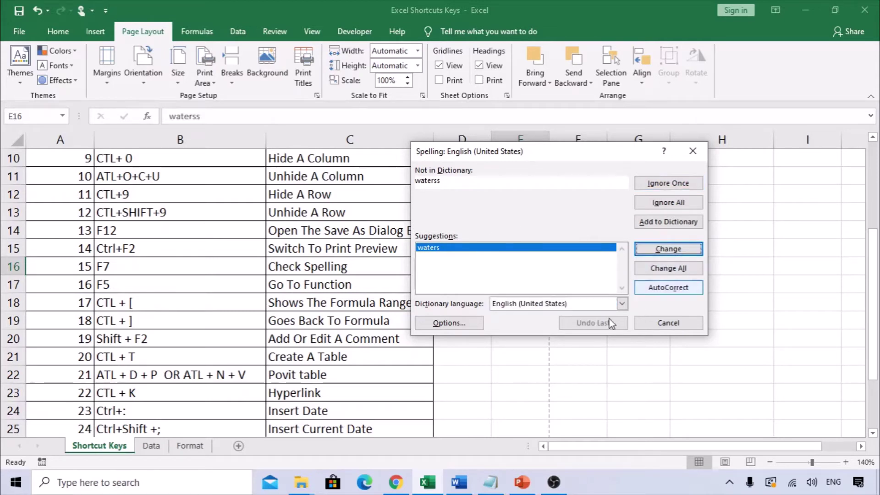
left_click(668, 323)
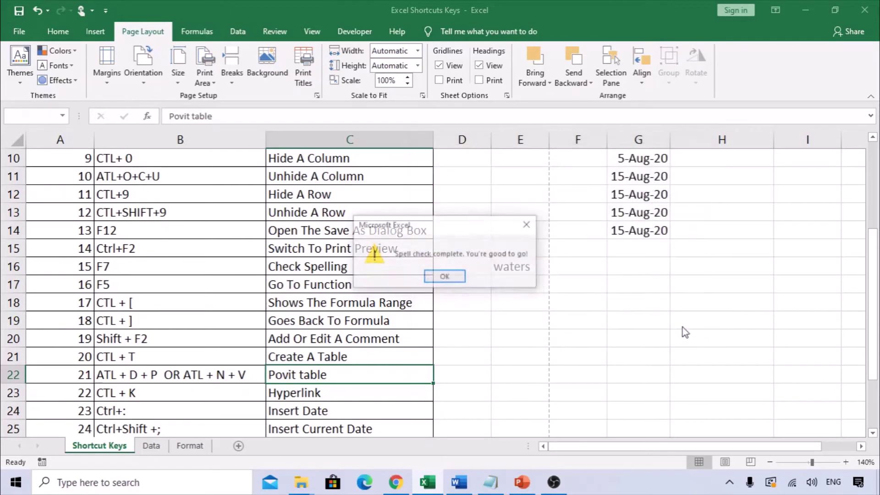
left_click(447, 276)
key("Up")
key("Up")
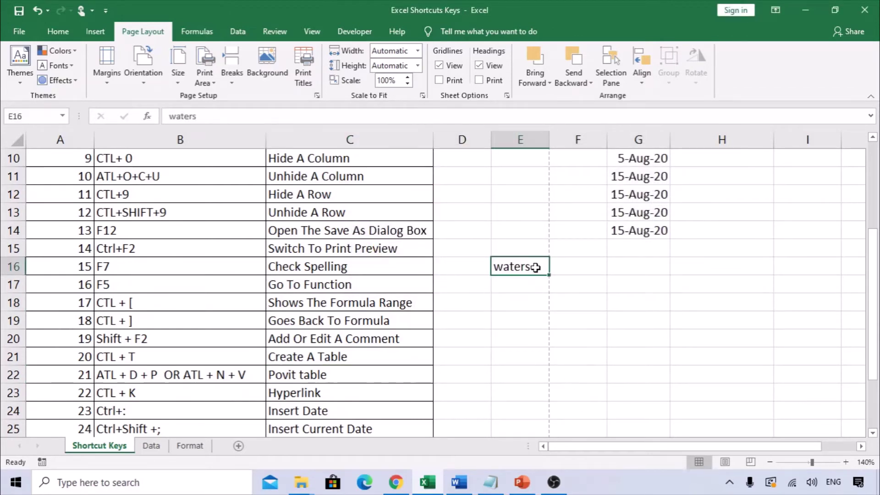
key("Delete")
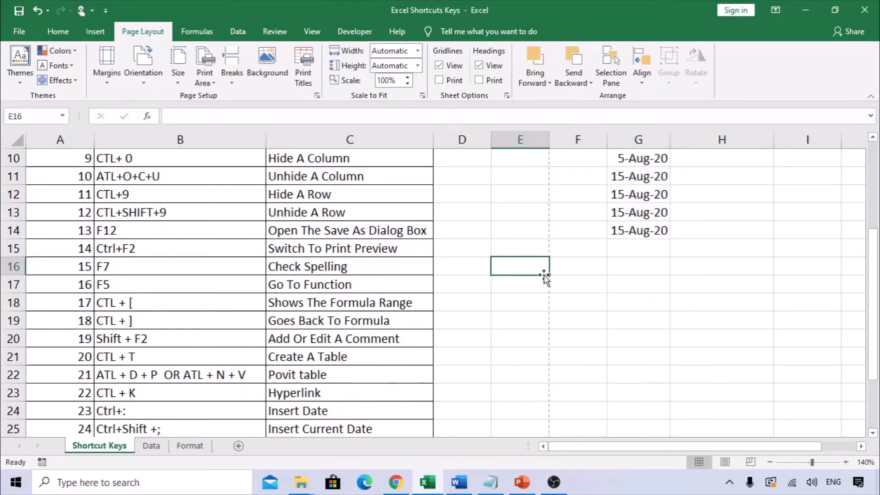
Clear the dates from G9 and G12, after reviewing the F5 Go To entry
left_click(336, 266)
left_click(279, 285)
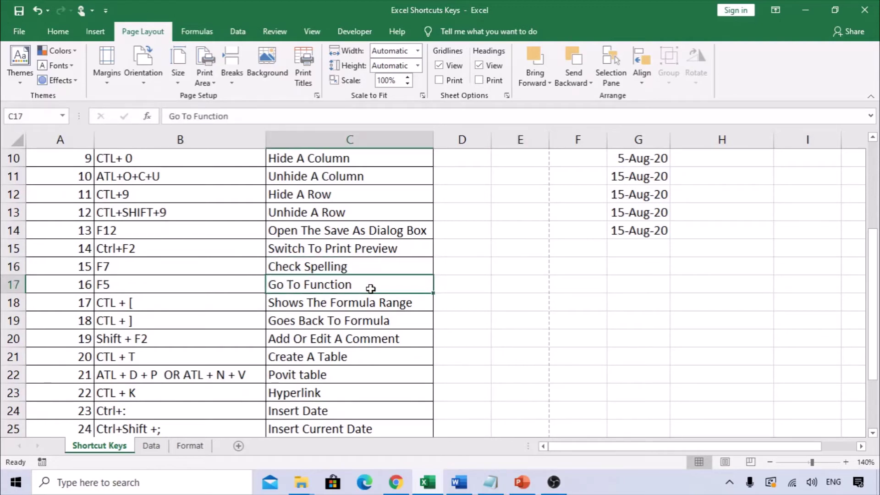
left_click(188, 288)
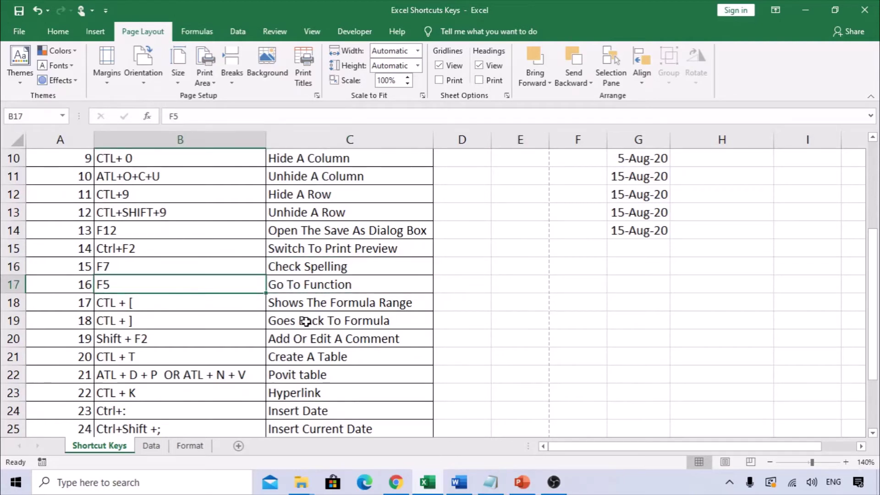
left_click(486, 286)
scroll(654, 230, "up", 1)
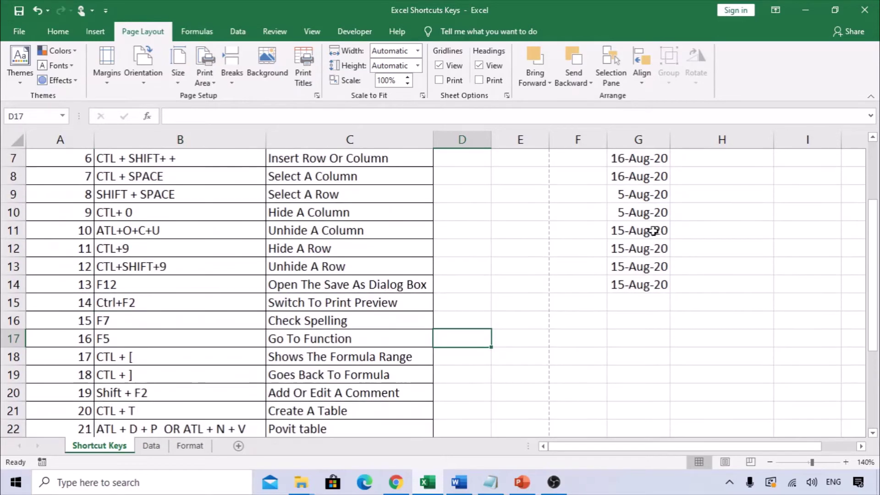
left_click(643, 202)
key("Delete")
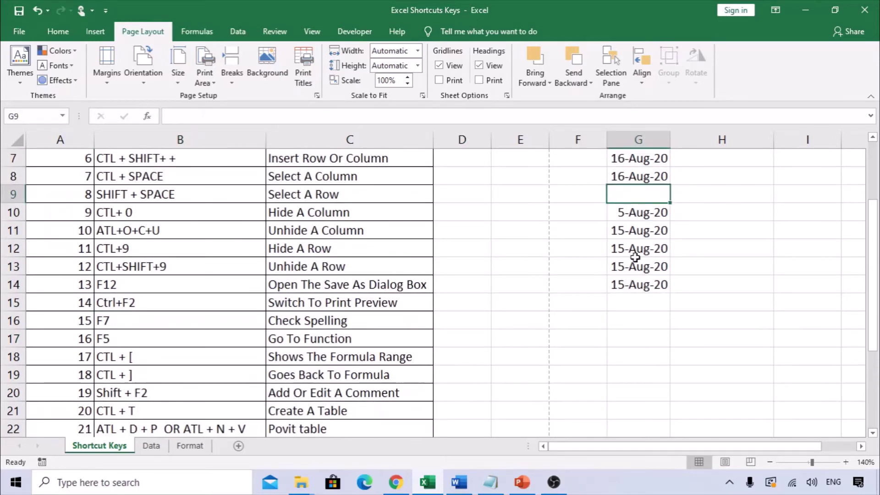
left_click(638, 251)
key("Delete")
Select G6:G14 and use Go To Special > Blanks to pick the empty cells G9 and G12
scroll(656, 250, "up", 2)
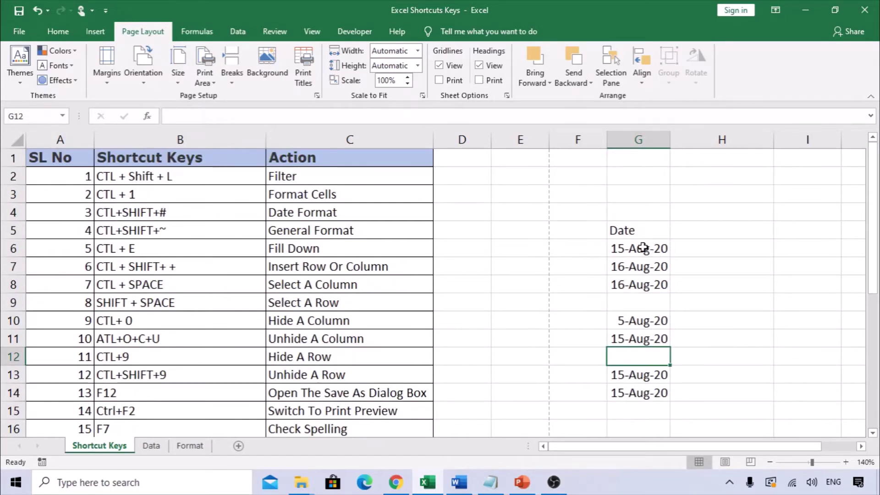
left_click_drag(643, 248, 642, 386)
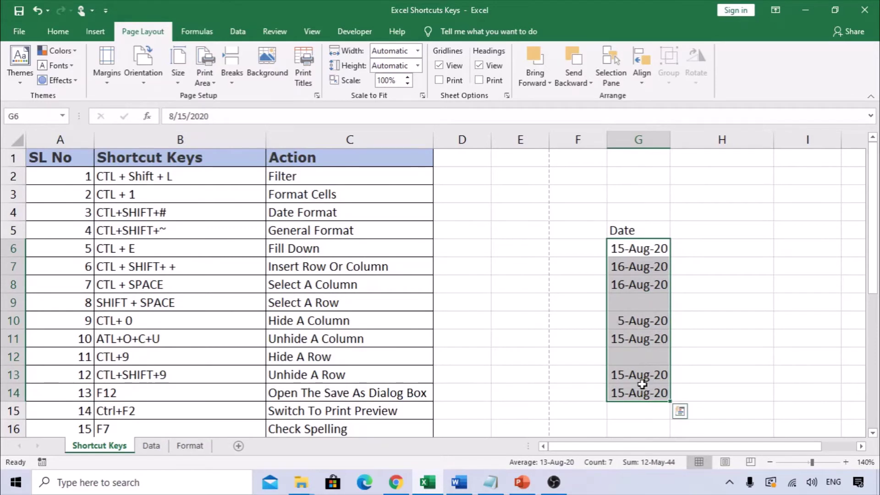
key("F5")
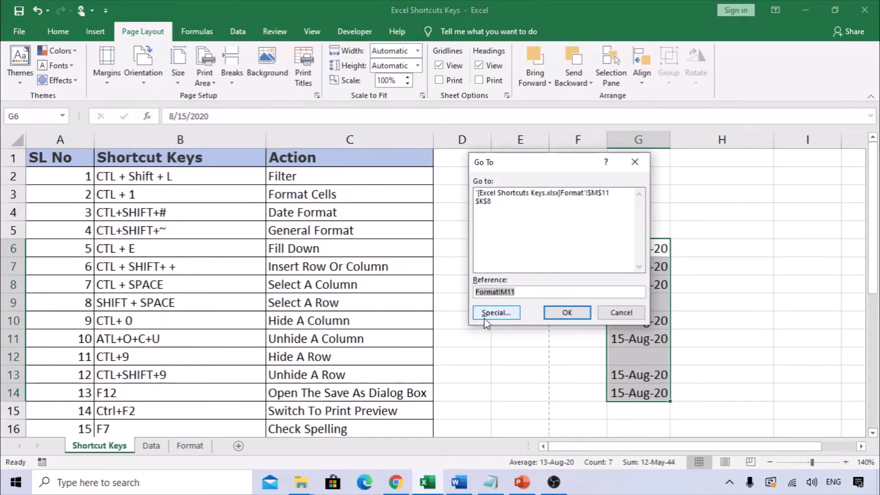
key("End")
key("shift+Home")
left_click(493, 316)
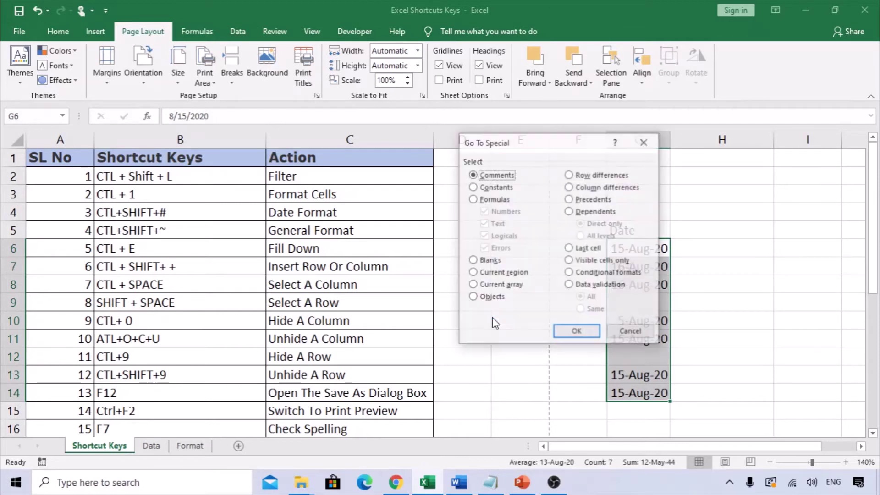
left_click(505, 266)
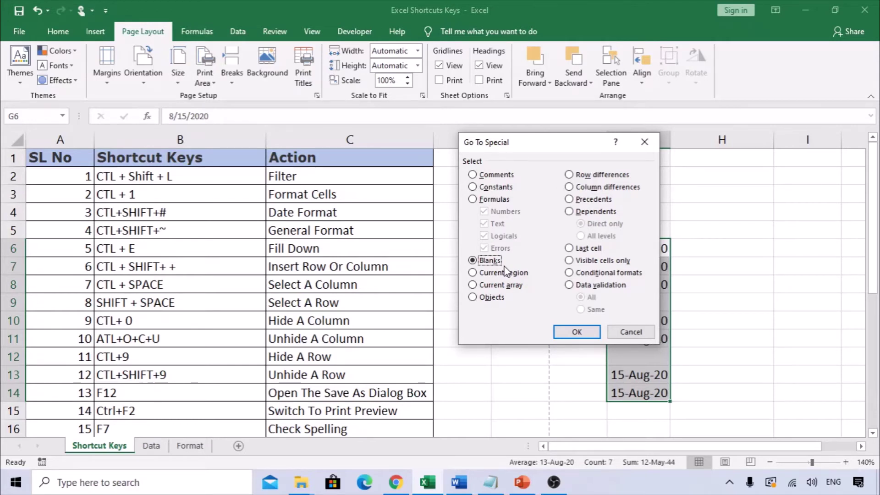
key("Return")
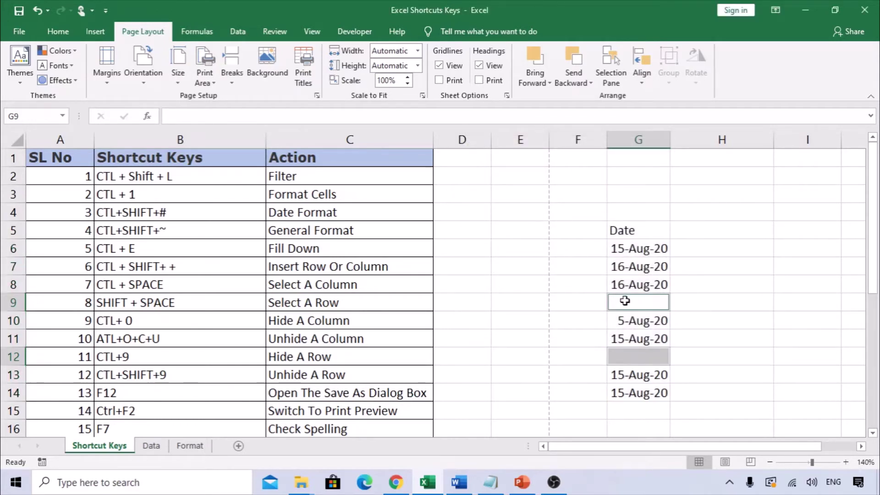
scroll(334, 357, "down", 2)
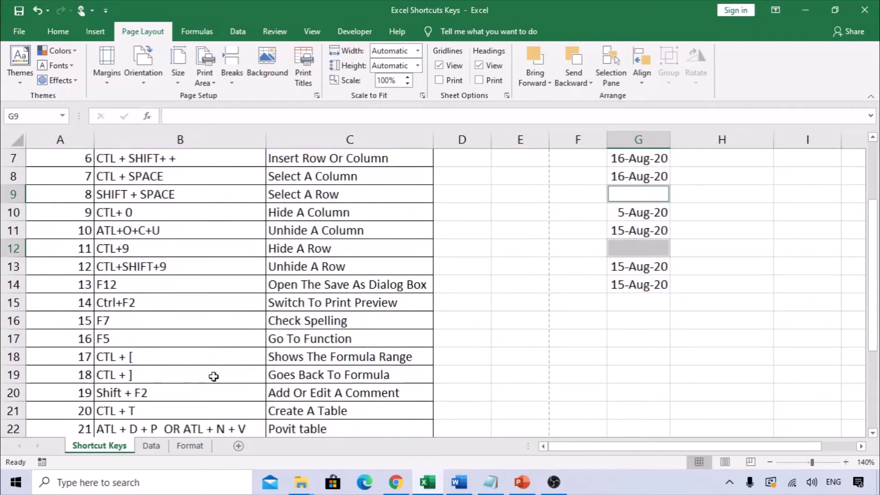
left_click_drag(130, 338, 403, 338)
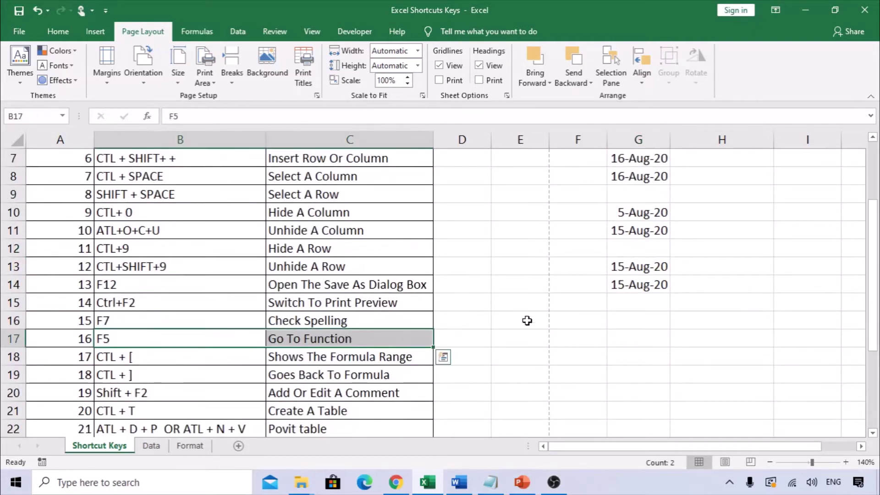
Select the CTL + [ and CTL + ] shortcut entries in B18:B19
left_click(379, 355)
left_click_drag(173, 361, 171, 372)
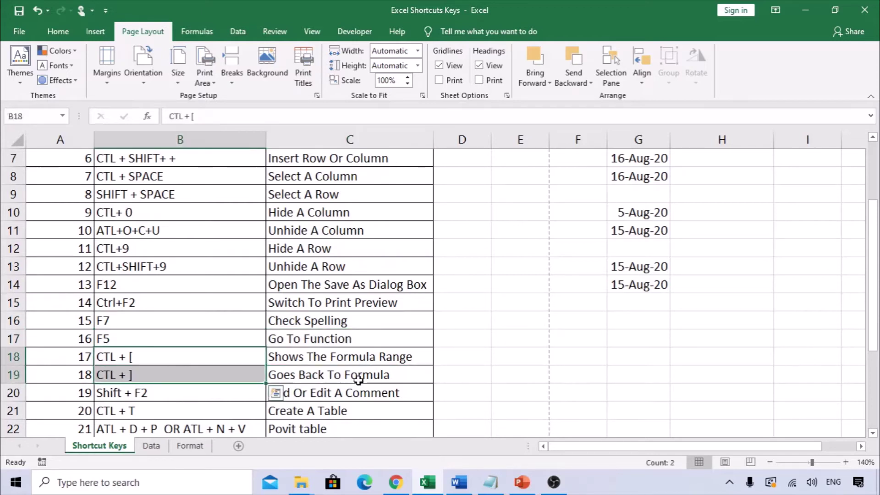
left_click(203, 361)
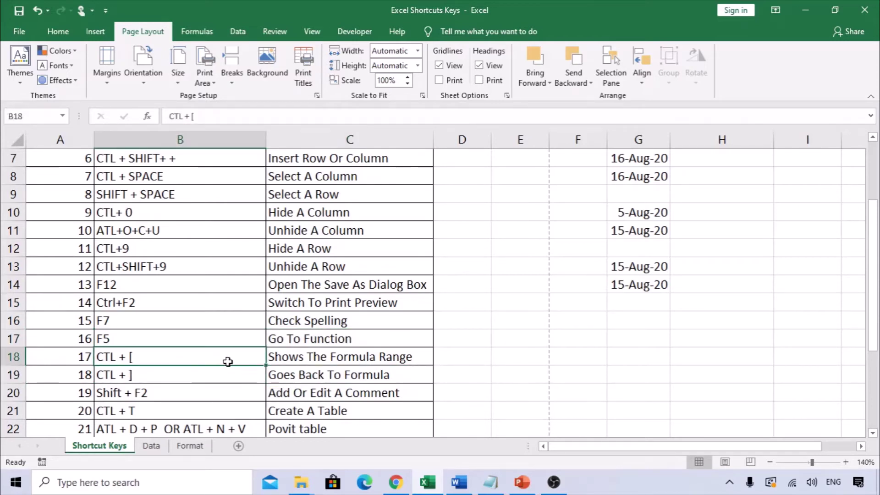
left_click(328, 362)
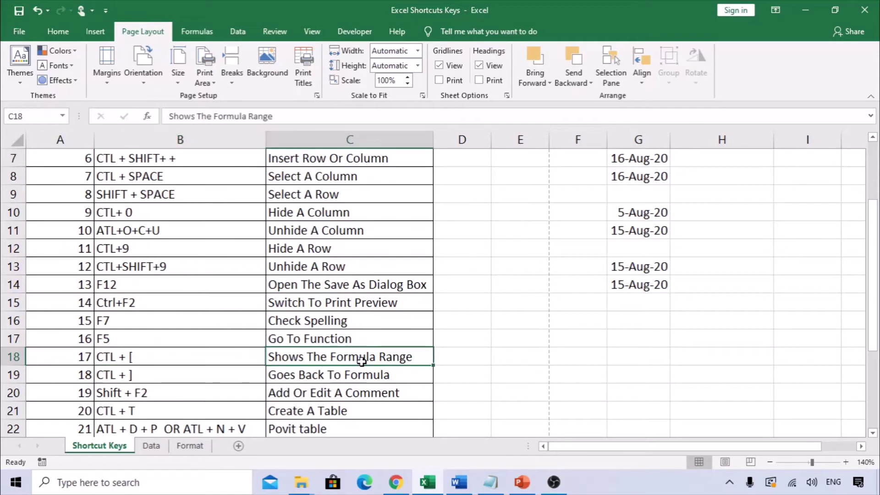
left_click(149, 381)
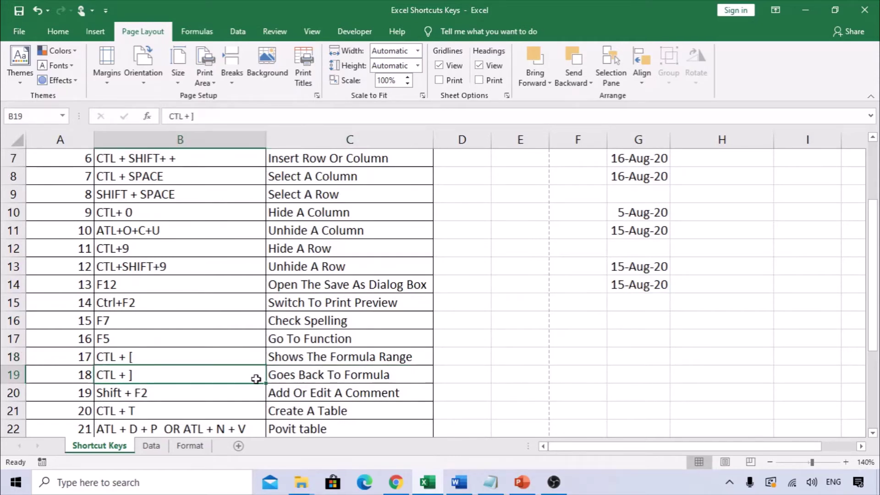
left_click_drag(115, 361, 134, 372)
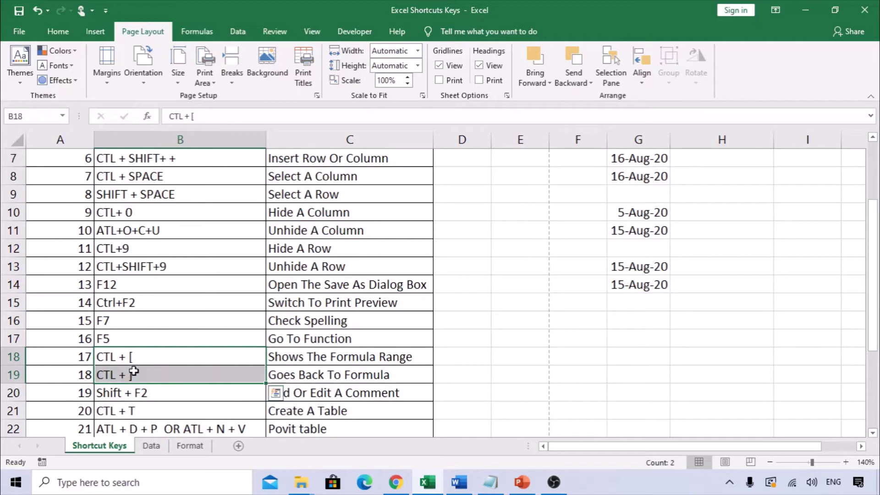
On the Format sheet, view M11's =SUM(G9:G13) formula repeatedly and return to its 73793 result
left_click(190, 446)
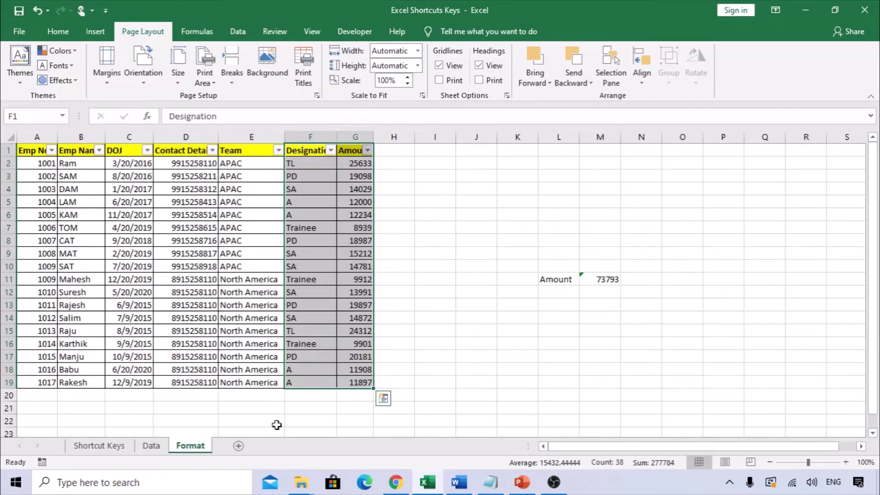
double_click(612, 279)
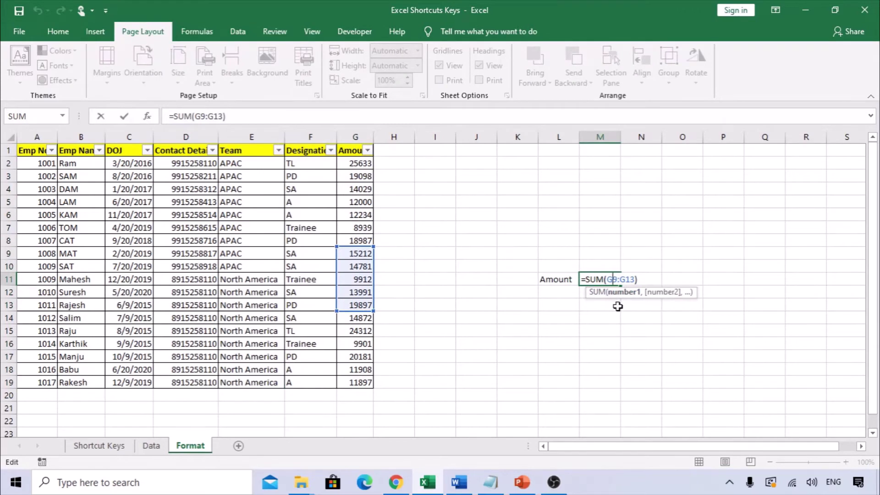
key("Escape")
key("F2")
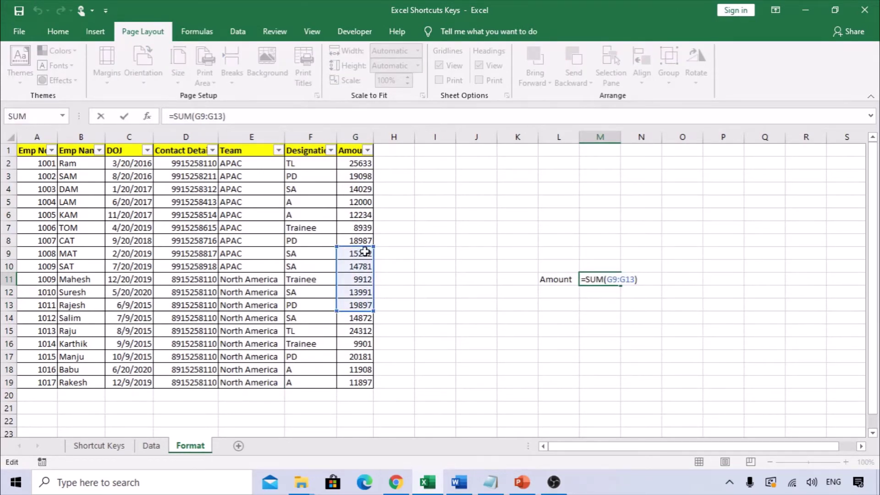
key("Escape")
key("F2")
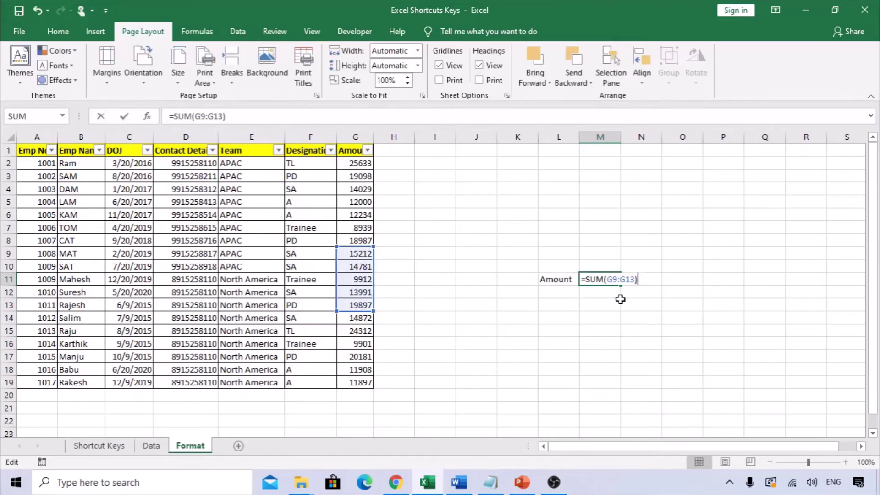
key("Escape")
key("F2")
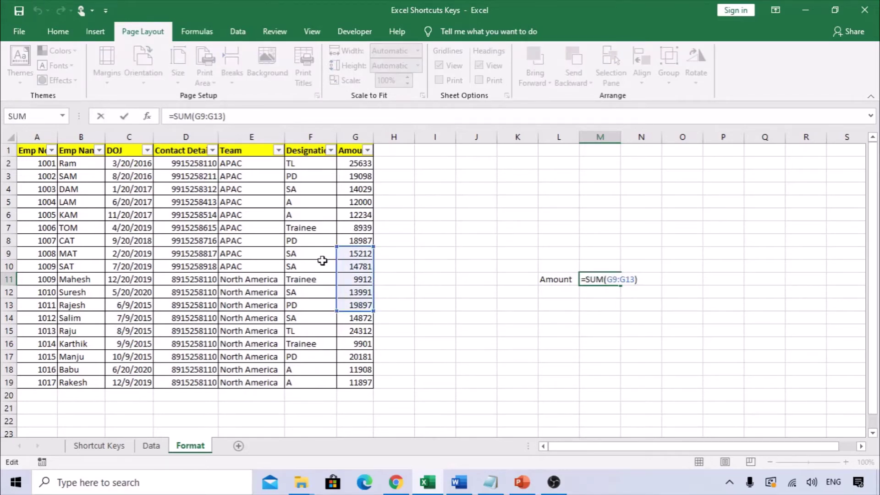
key("Escape")
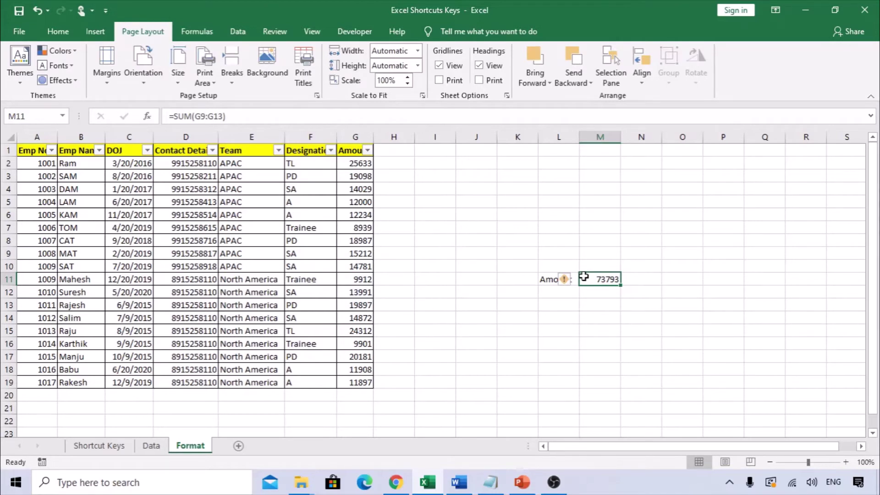
Jump from M11 to its precedents G9:G13 with Ctrl+[, then open Quick Analysis on them
key("ctrl+bracketleft")
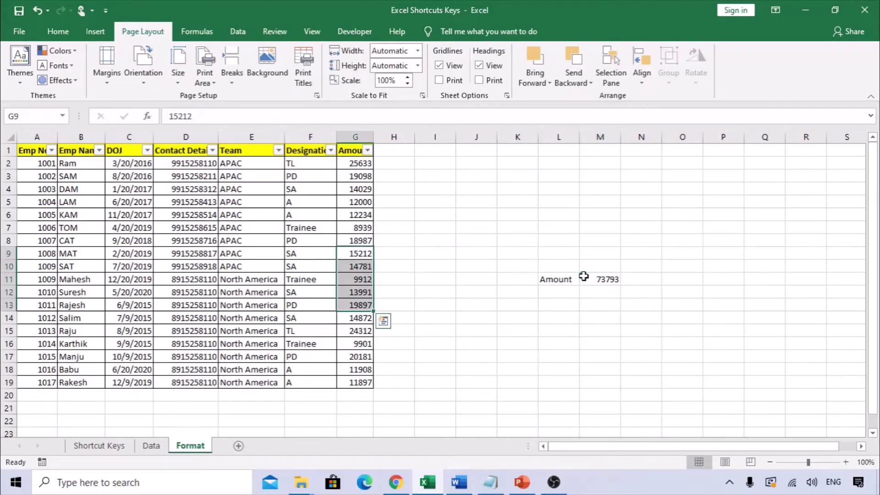
left_click(610, 278)
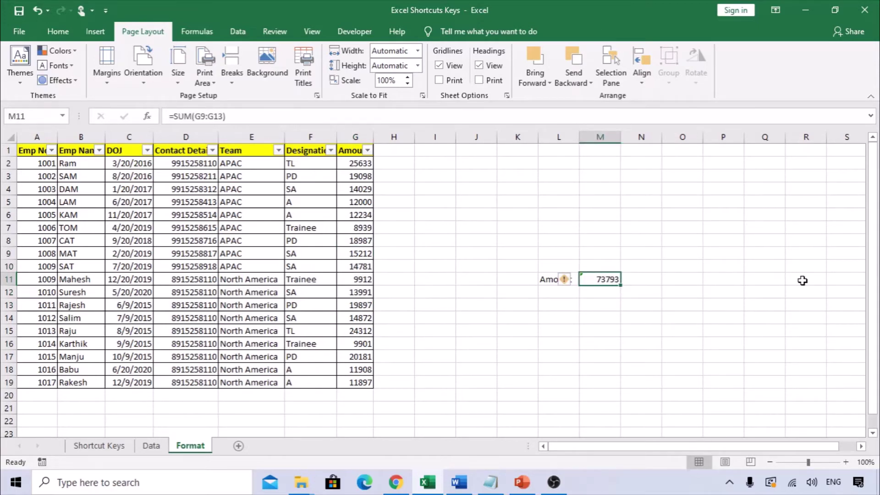
key("ctrl+bracketleft")
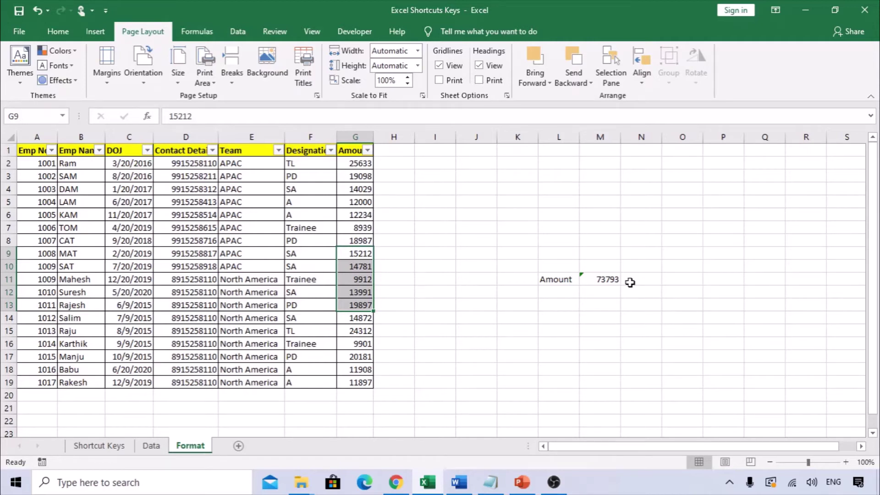
left_click(600, 289)
left_click(591, 281)
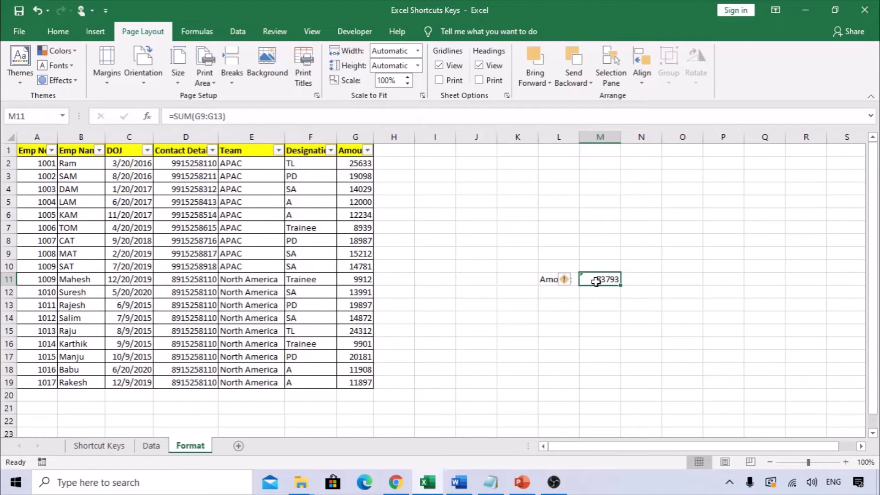
key("ctrl+bracketleft")
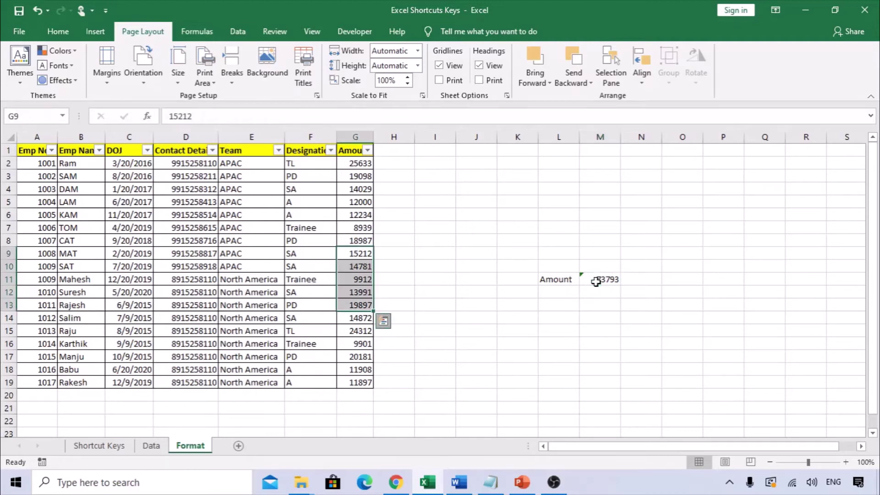
key("ctrl+q")
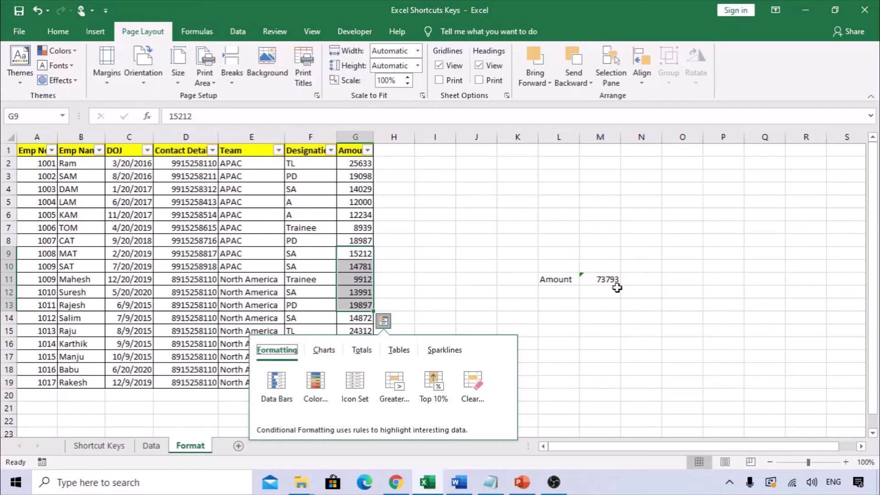
Dismiss the Quick Analysis gallery and reselect the 73793 total in M11
key("Escape")
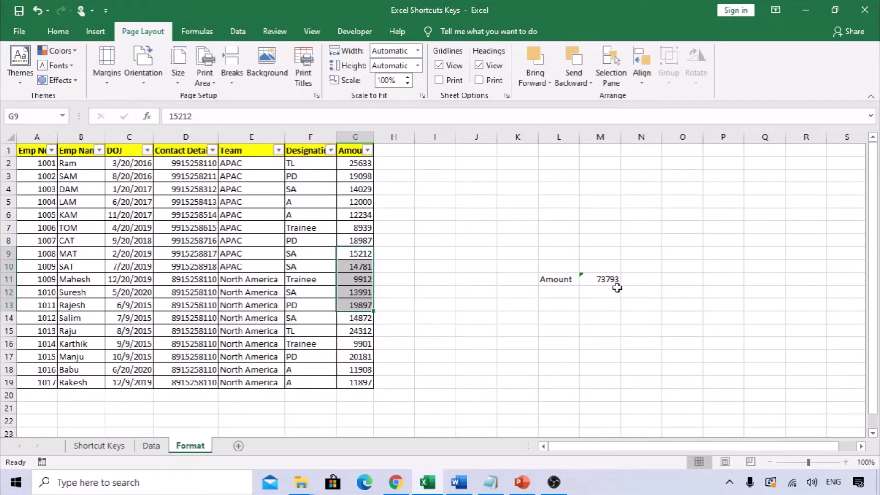
left_click(617, 285)
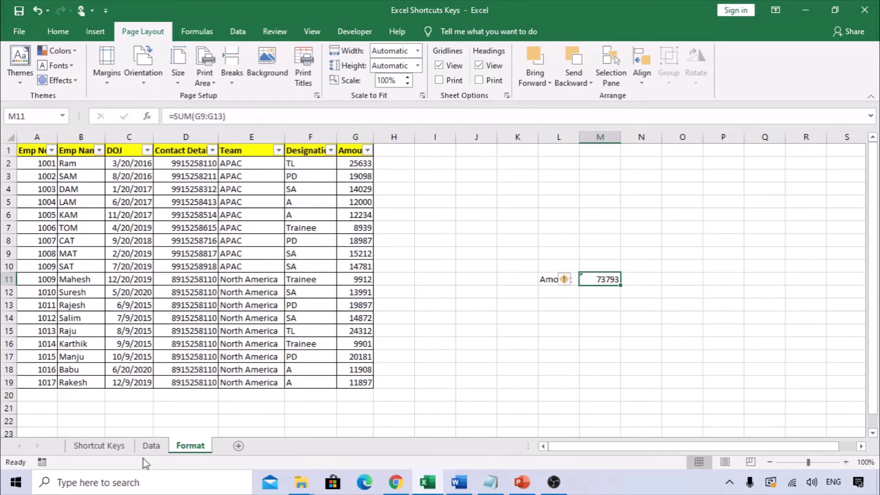
On the Shortcut Keys sheet, add a comment reading 'dmdfmid' to cell F20 with Shift+F2
left_click(118, 451)
scroll(183, 408, "up", 4)
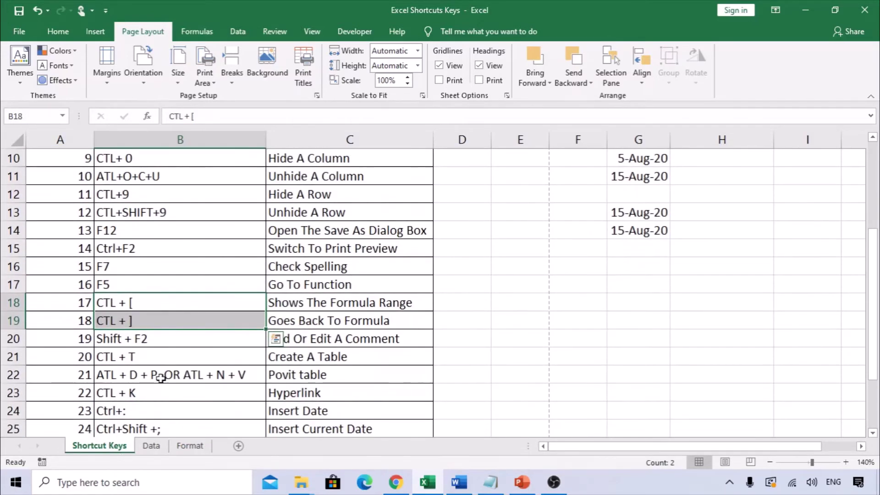
scroll(151, 314, "down", 1)
left_click(174, 284)
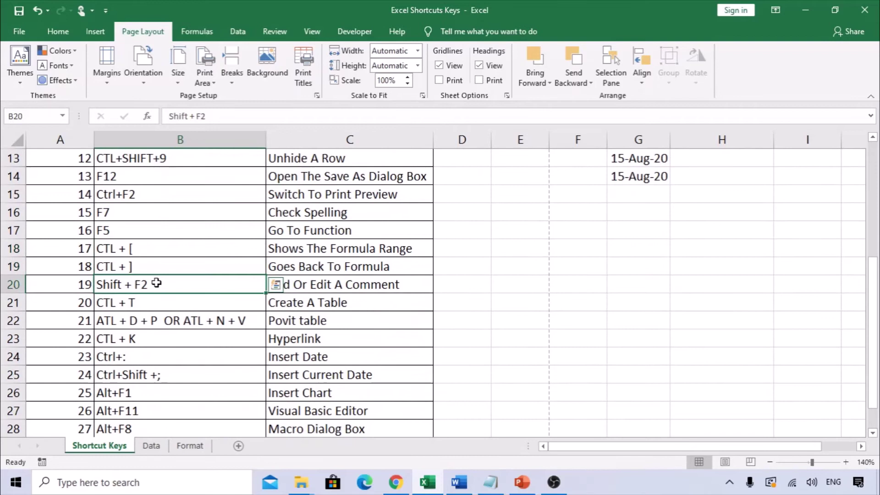
left_click(327, 284)
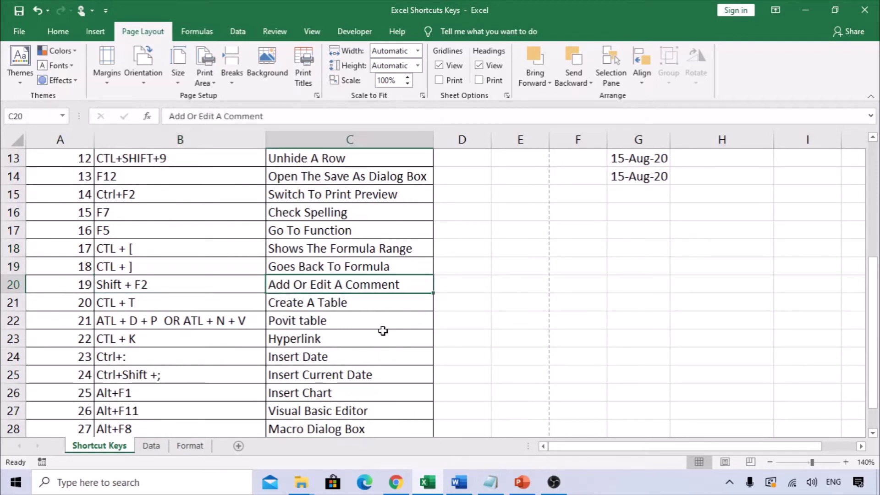
left_click(590, 281)
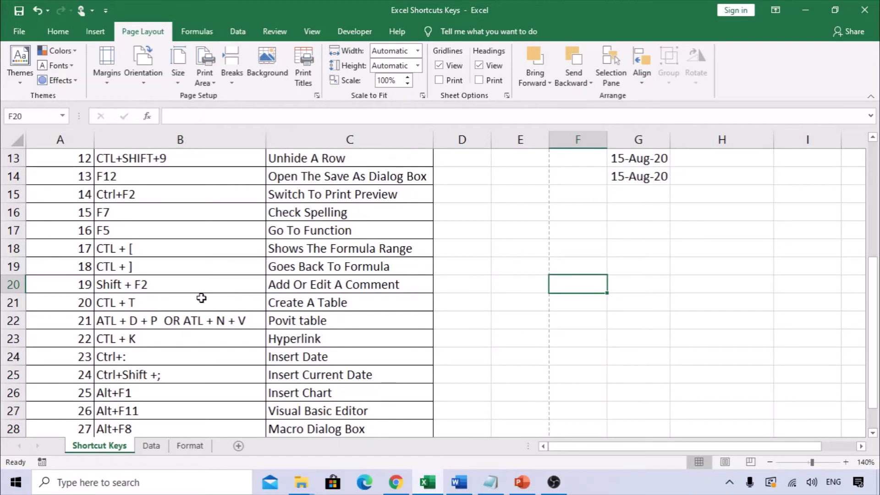
key("shift+F2")
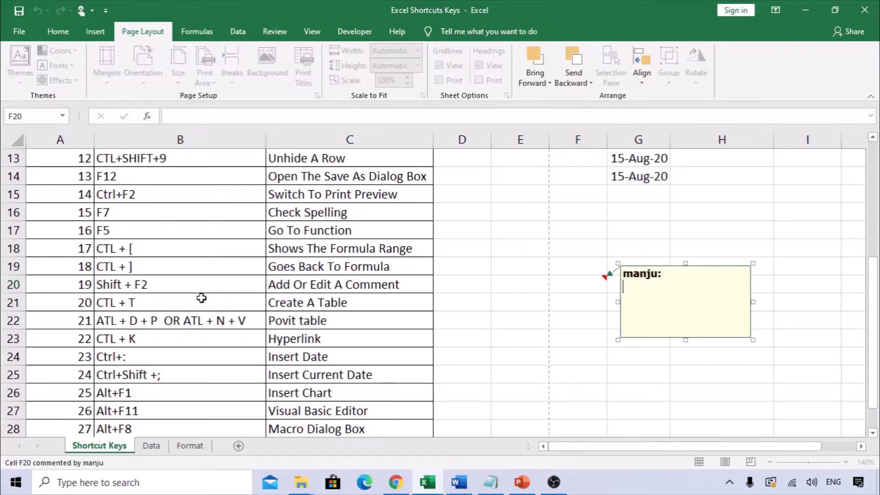
type("dmdfmid")
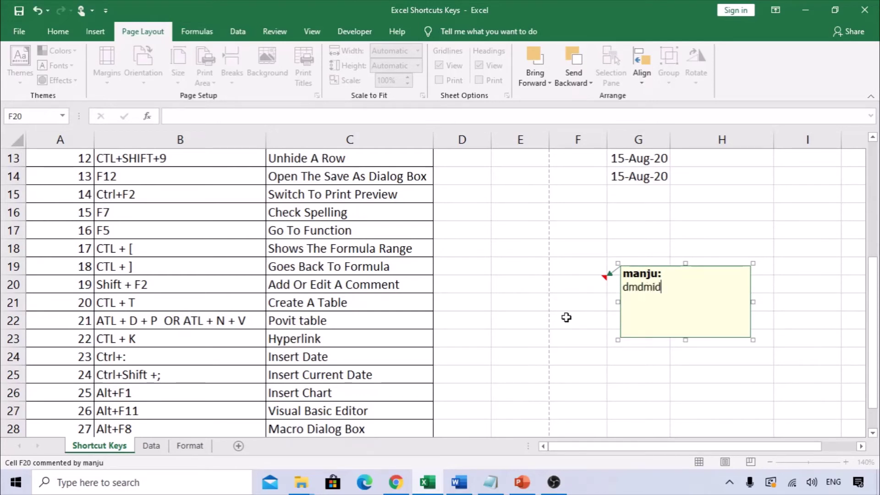
left_click(581, 281)
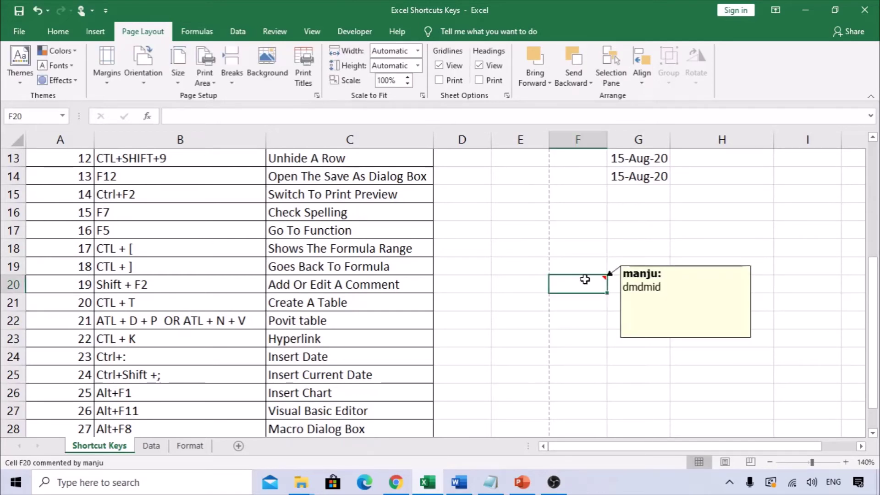
Enter sd in F20 and copy the cell with its comment for pasting into H20
key("ctrl+c")
left_click(718, 285)
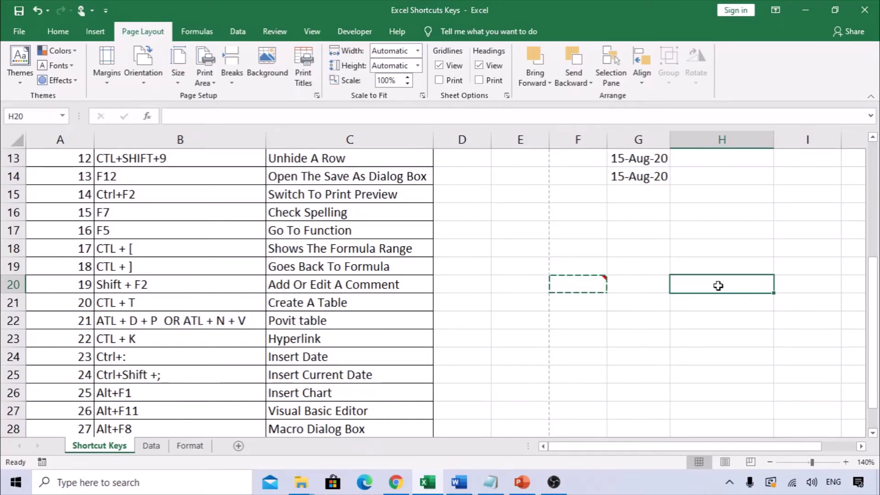
left_click(579, 285)
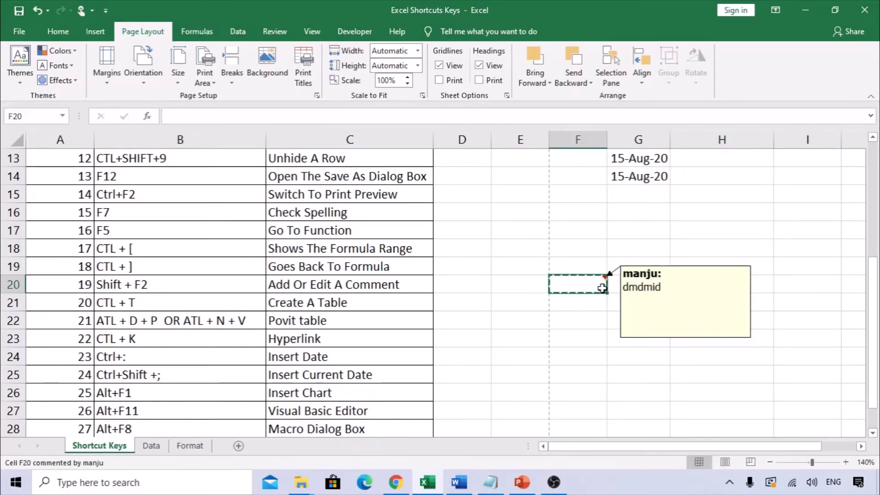
type("sd")
left_click(567, 343)
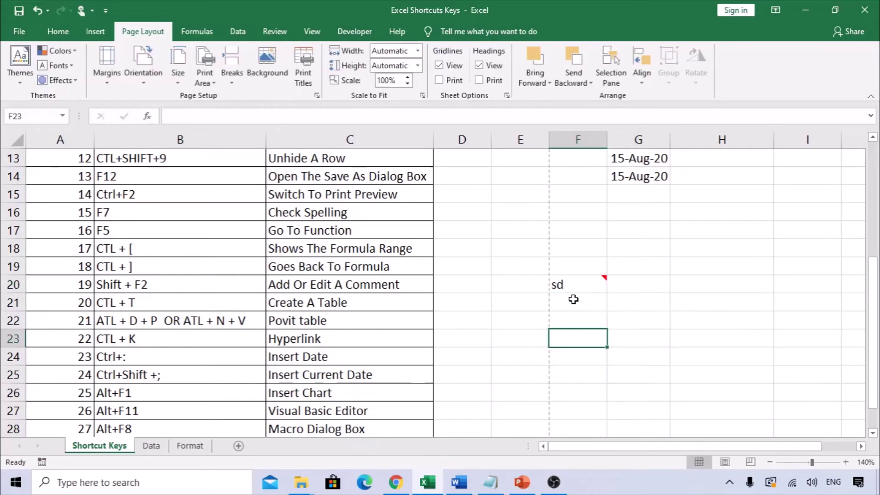
left_click(591, 290)
key("ctrl+c")
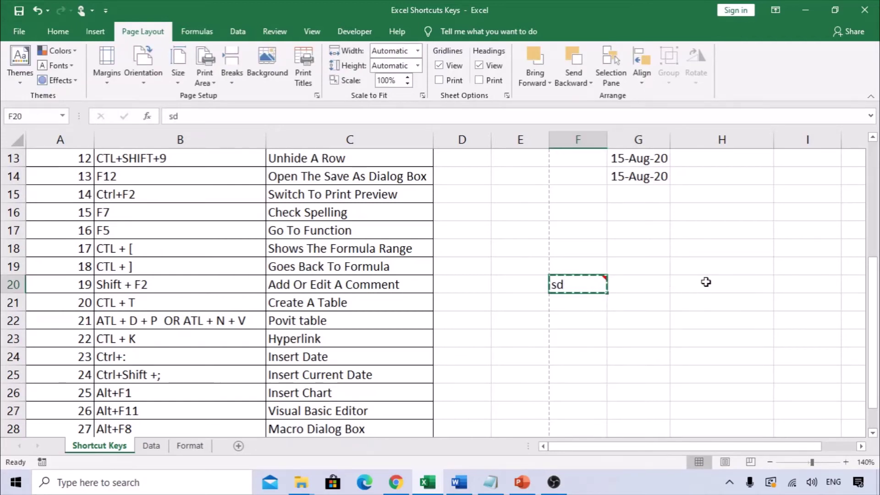
left_click(706, 283)
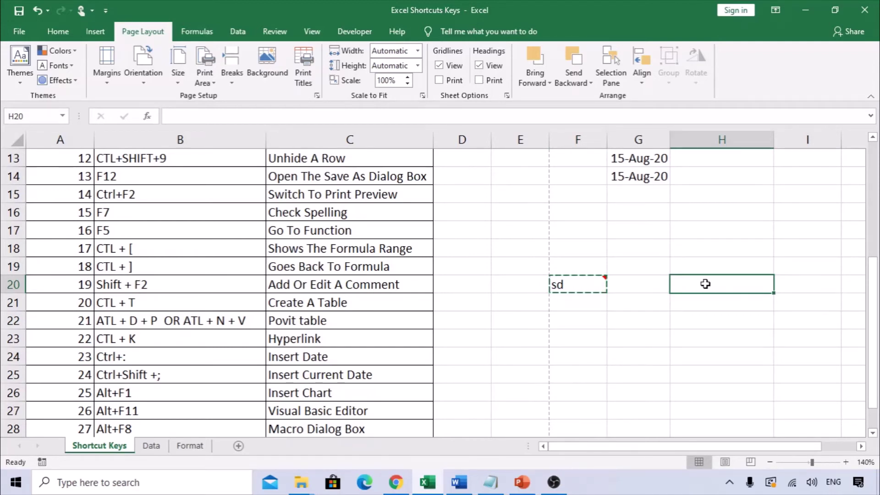
Use Go To Special > Comments to select all commented cells, then pick H20
key("F5")
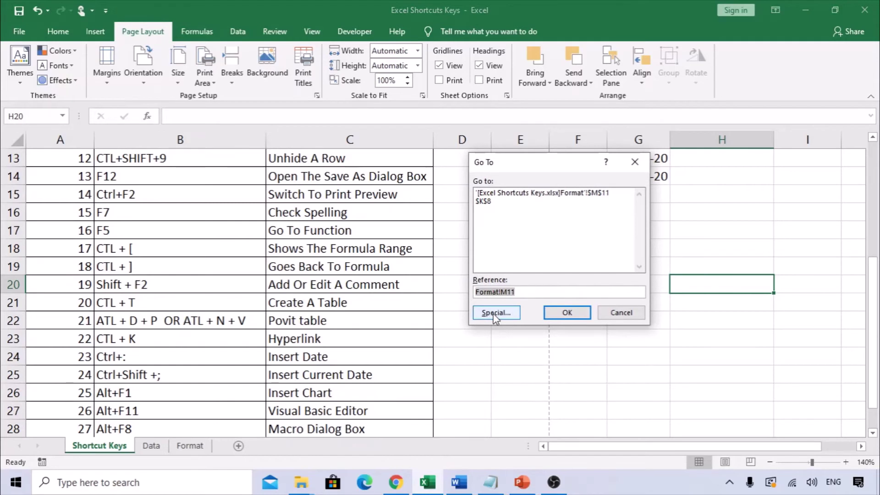
left_click(496, 313)
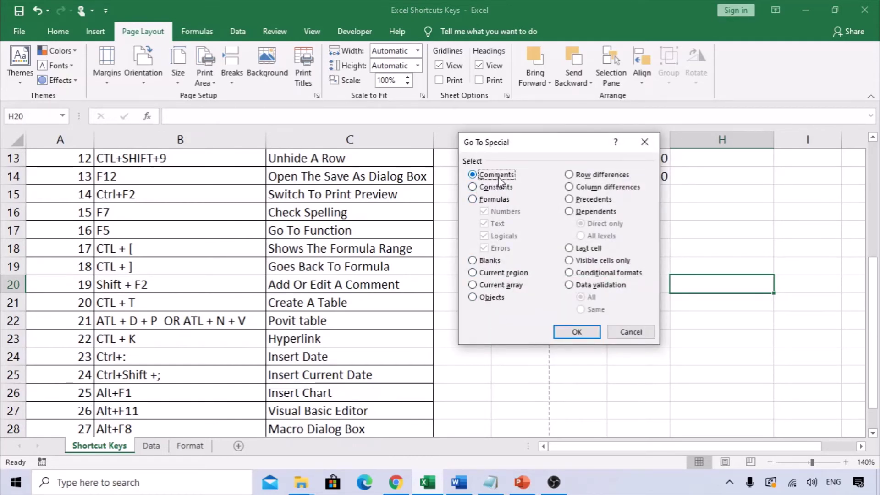
left_click(577, 332)
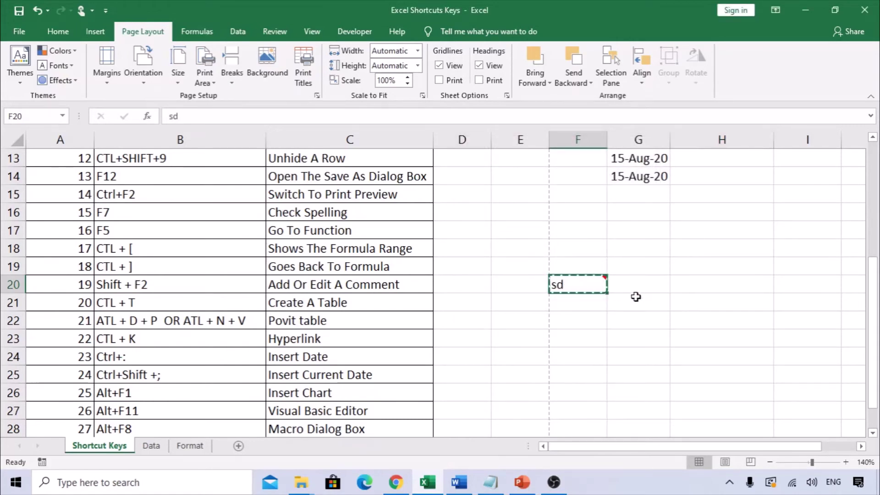
left_click(703, 280)
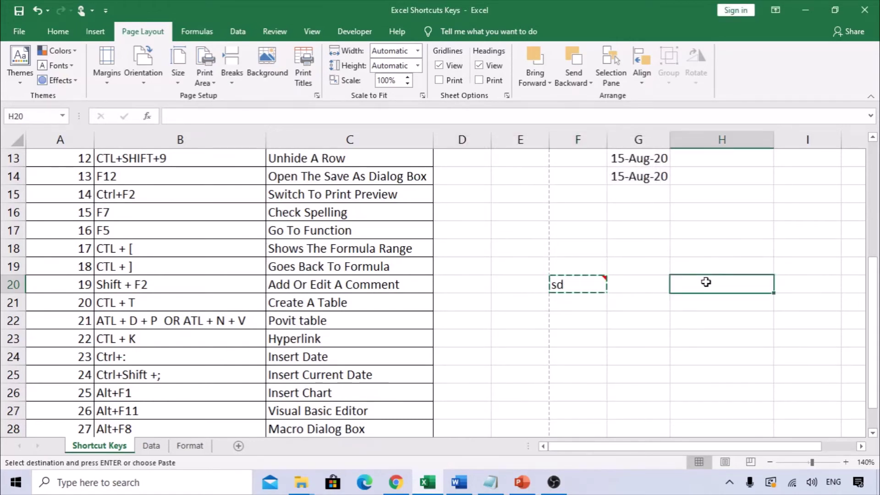
right_click(699, 289)
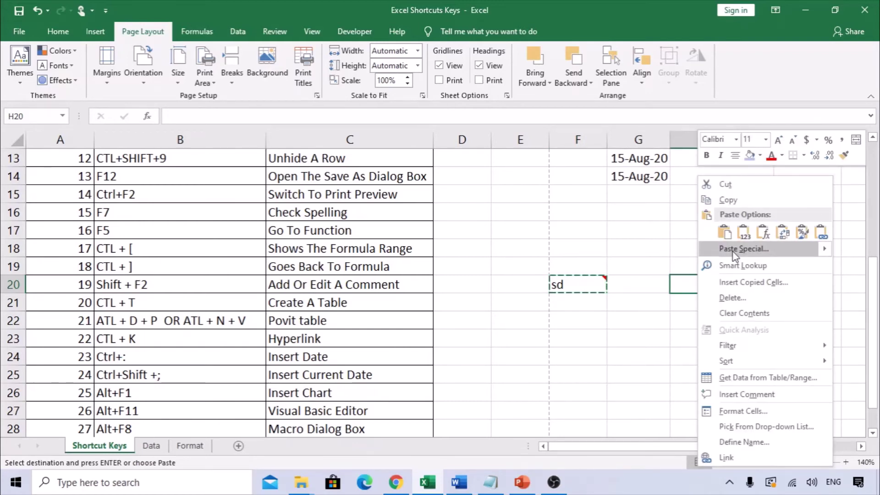
left_click(733, 250)
left_click(642, 226)
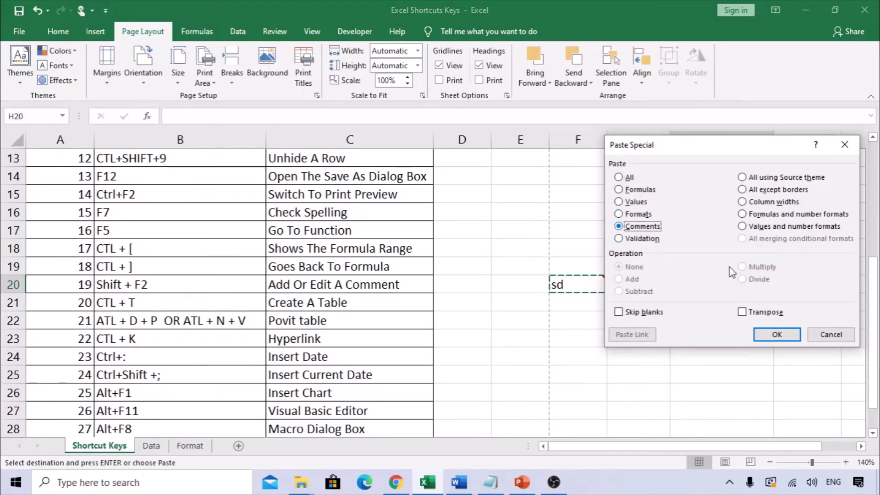
left_click(778, 334)
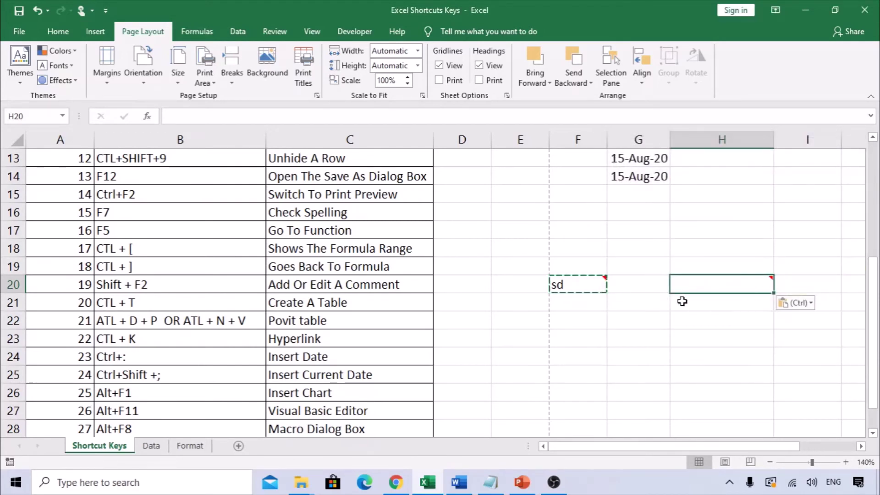
left_click(572, 288)
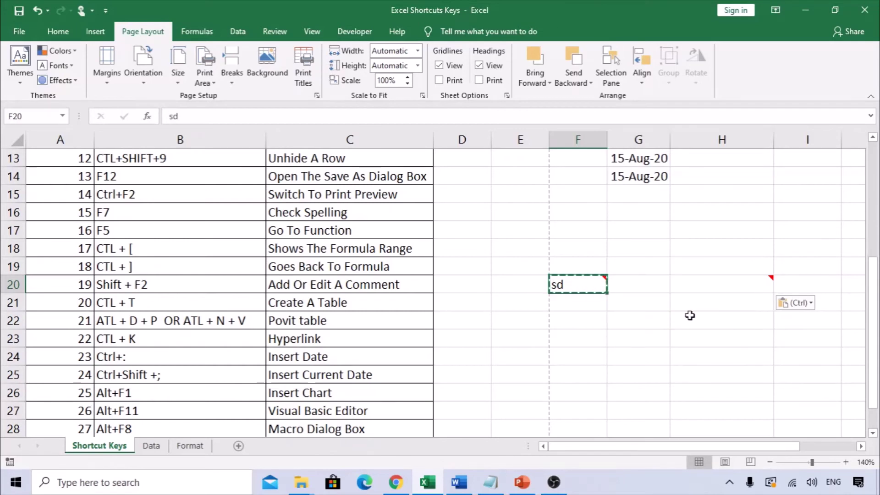
left_click(727, 286)
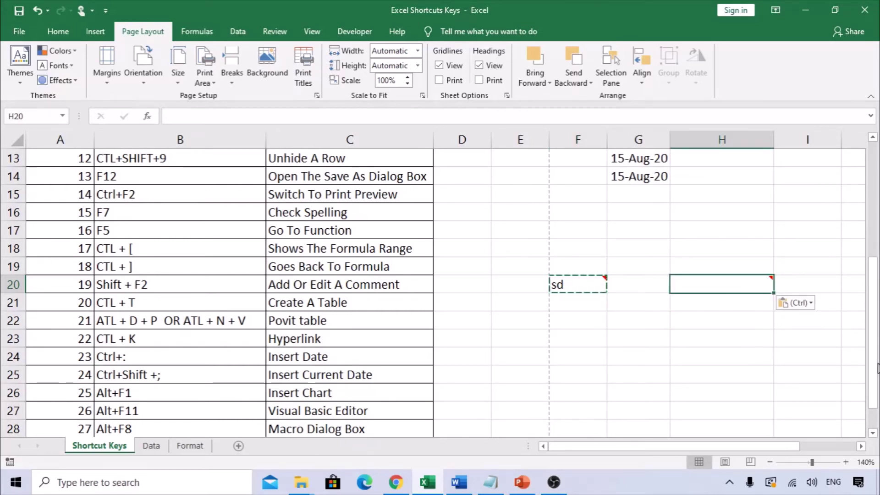
right_click(704, 282)
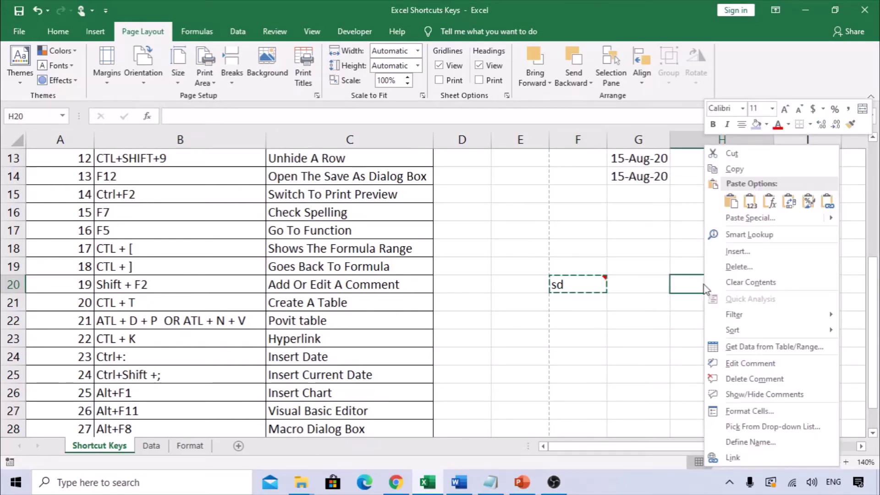
left_click(756, 221)
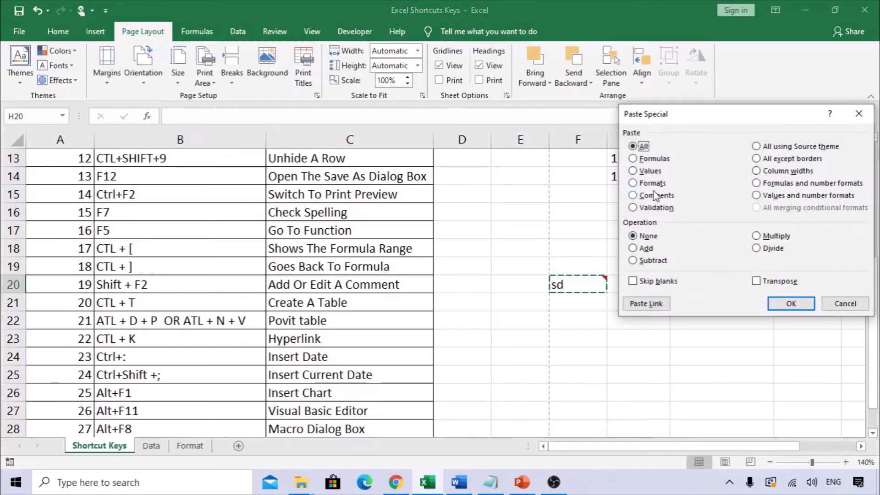
left_click(633, 195)
left_click(792, 303)
left_click(768, 304)
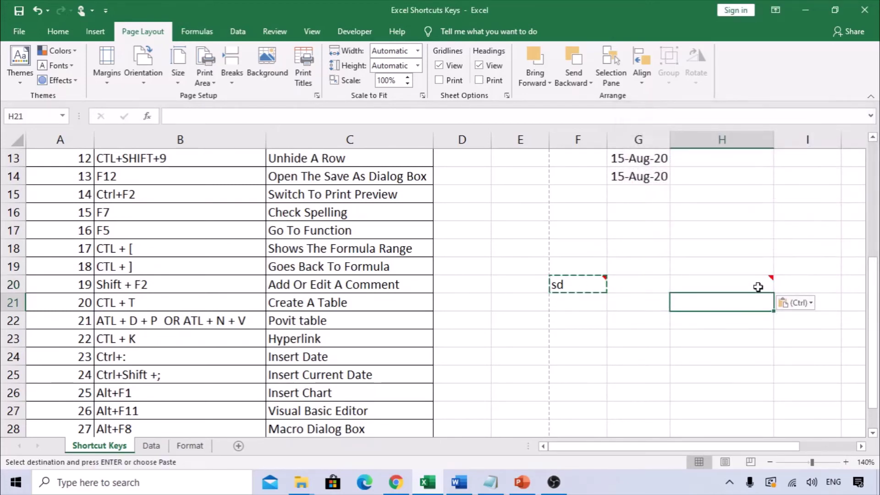
left_click(757, 287)
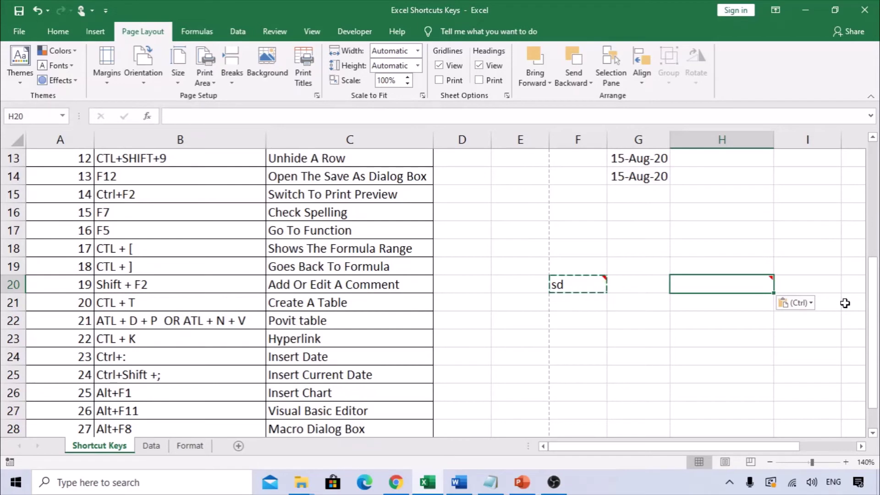
left_click(270, 285)
left_click(137, 300)
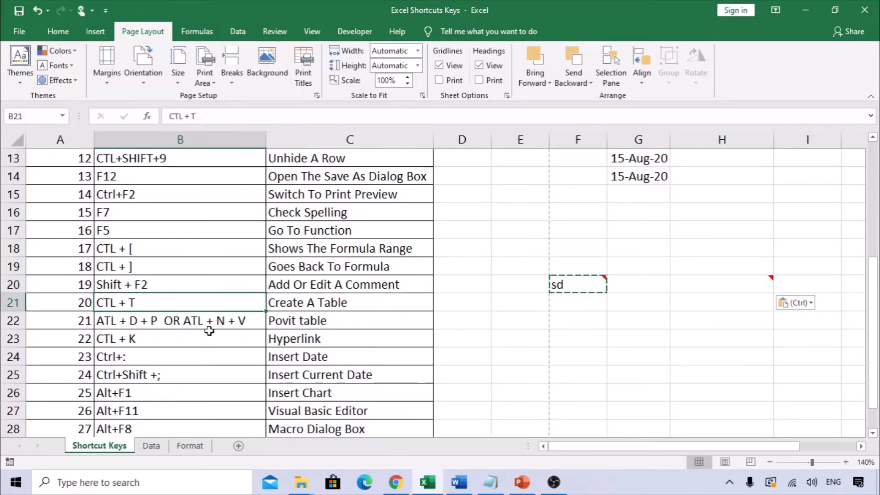
left_click(331, 303)
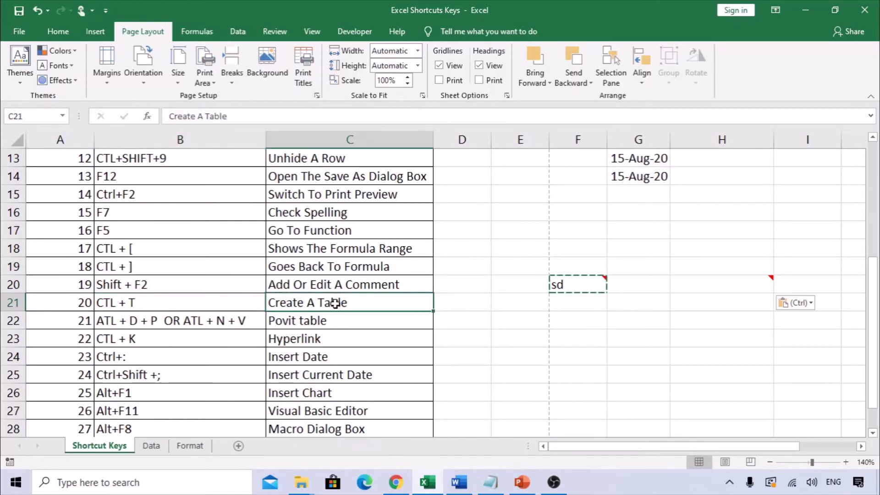
scroll(118, 314, "up", 4)
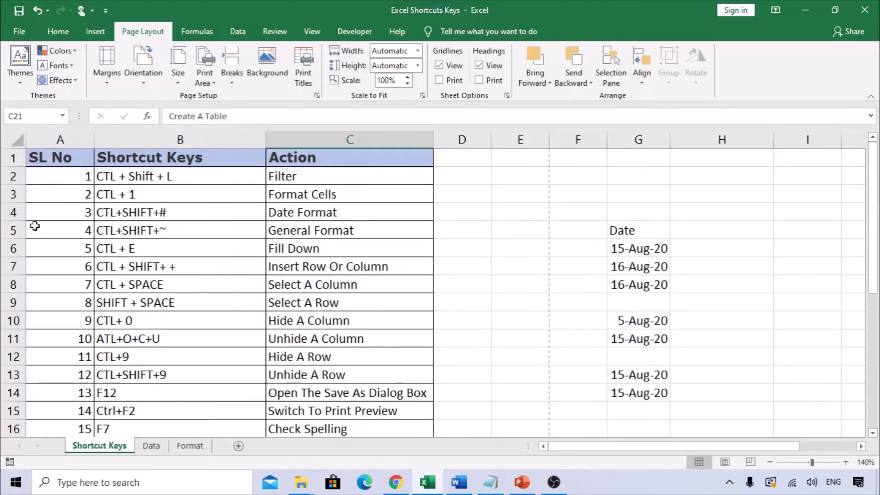
left_click(170, 253)
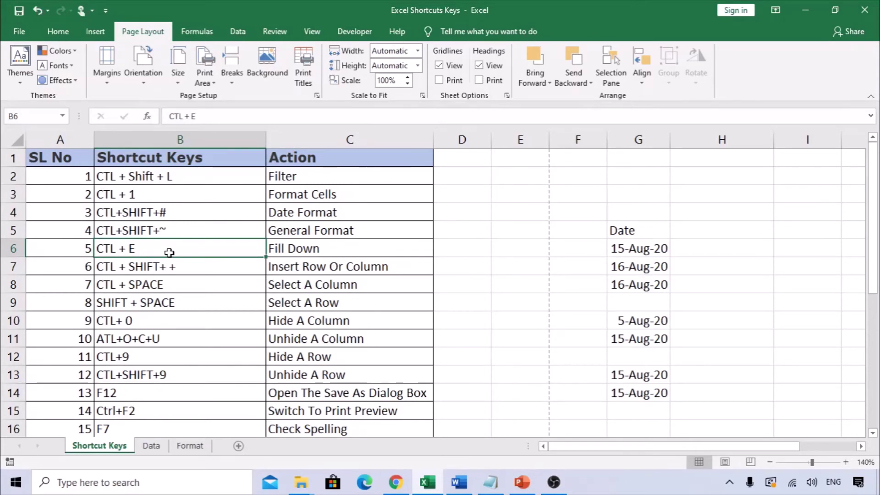
key("ctrl+t")
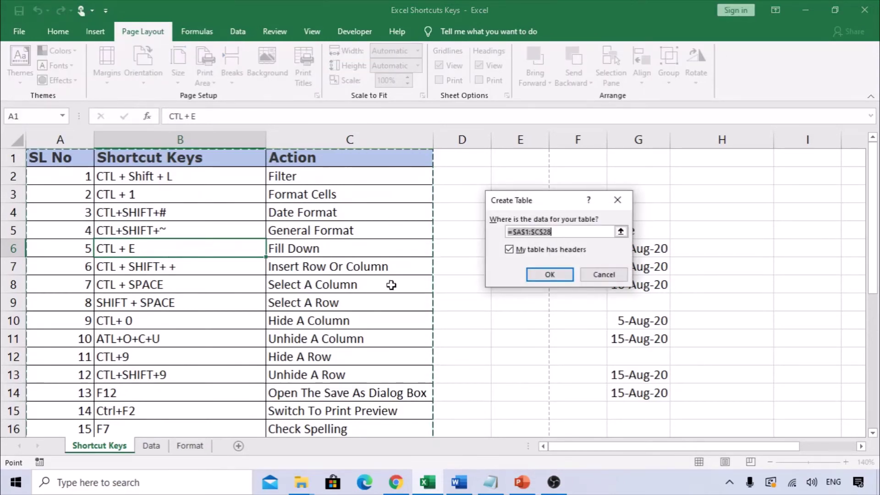
left_click(550, 275)
scroll(224, 285, "down", 6)
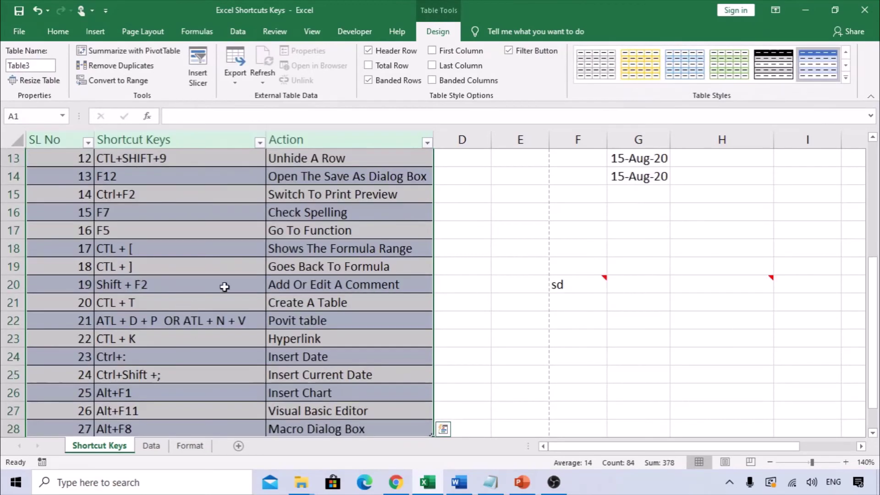
scroll(204, 368, "up", 6)
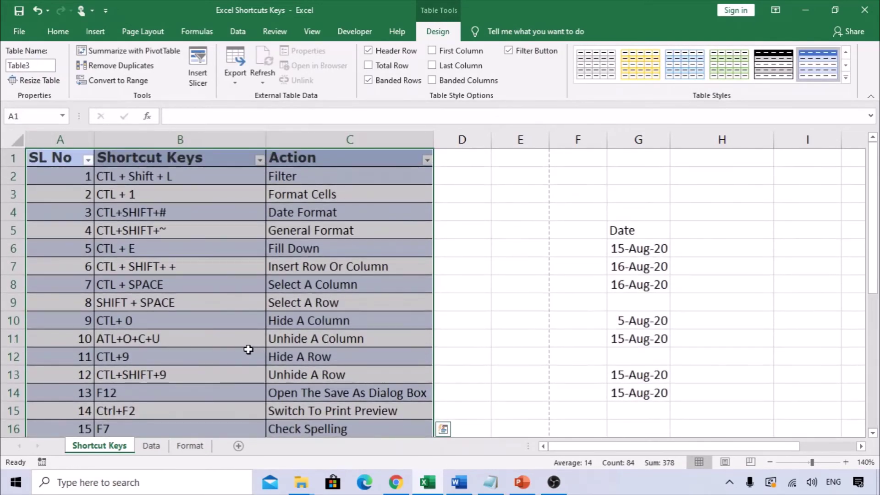
left_click(49, 69)
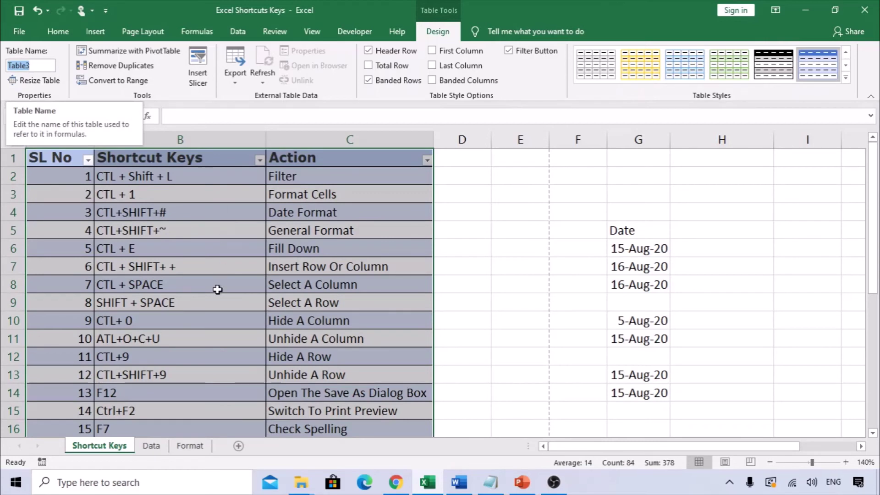
key("Return")
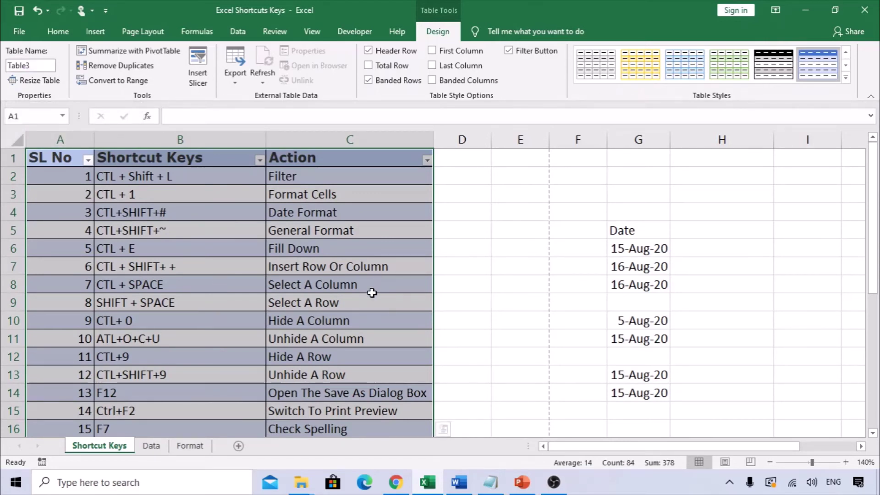
key("ctrl+z")
scroll(267, 342, "down", 5)
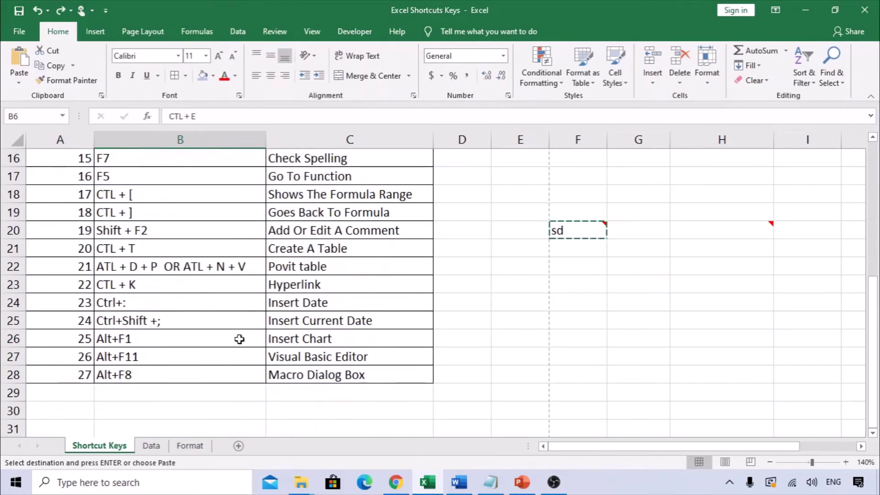
left_click(142, 266)
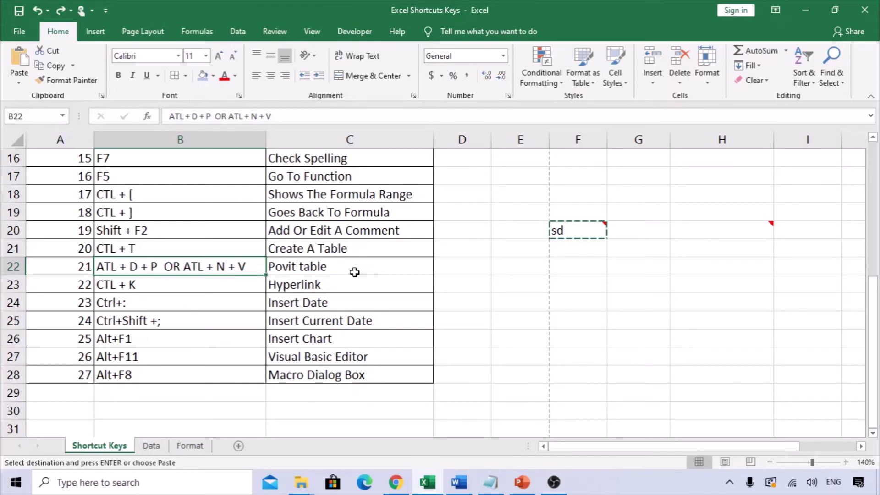
left_click(311, 266)
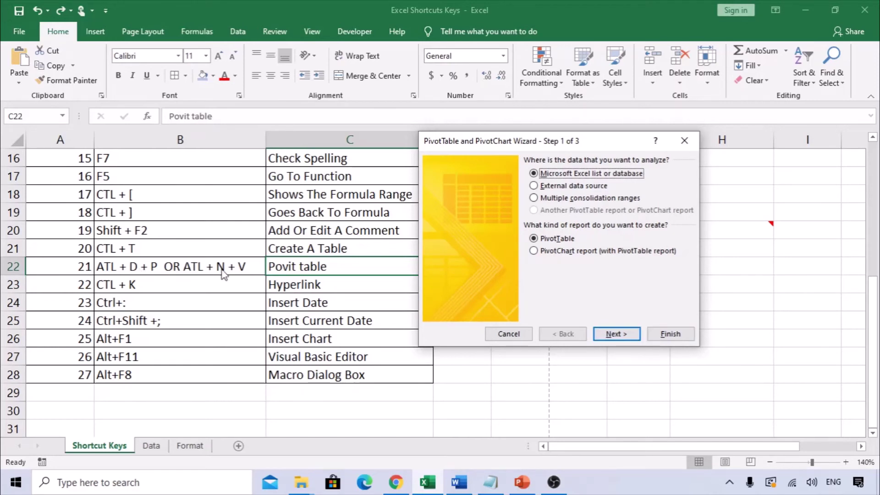
key("Escape")
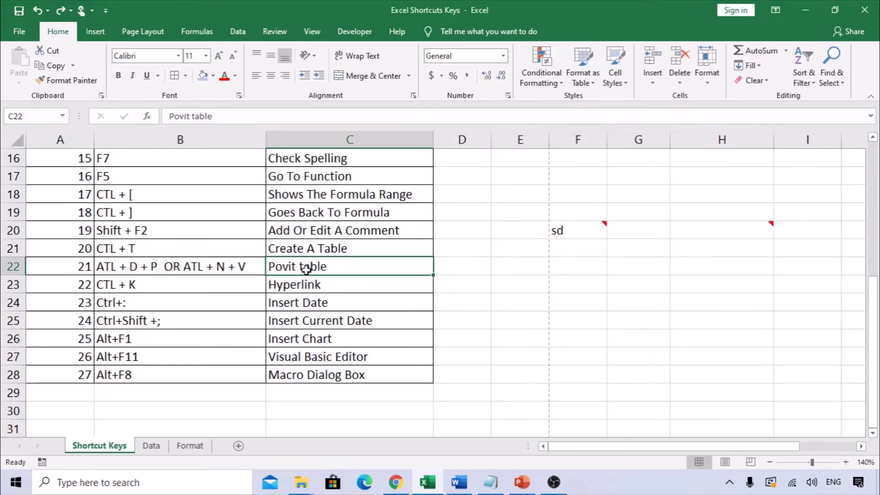
key("alt")
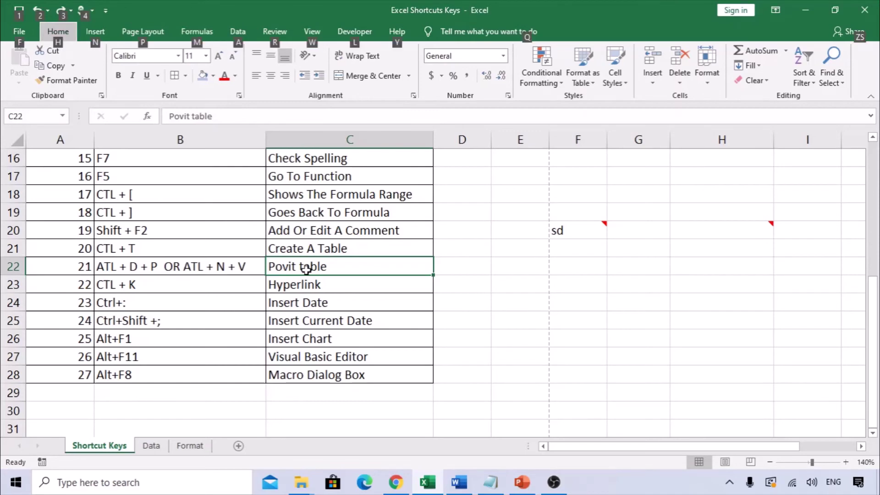
key("n")
key("v")
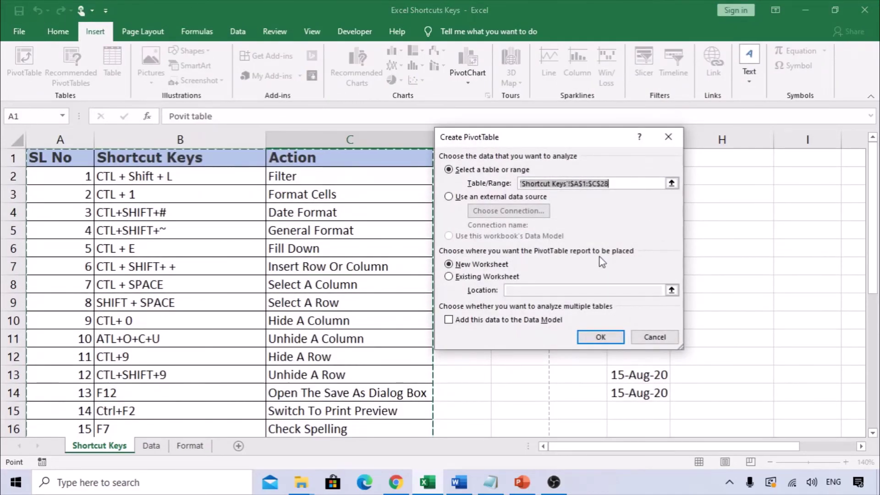
key("Escape")
scroll(309, 339, "down", 4)
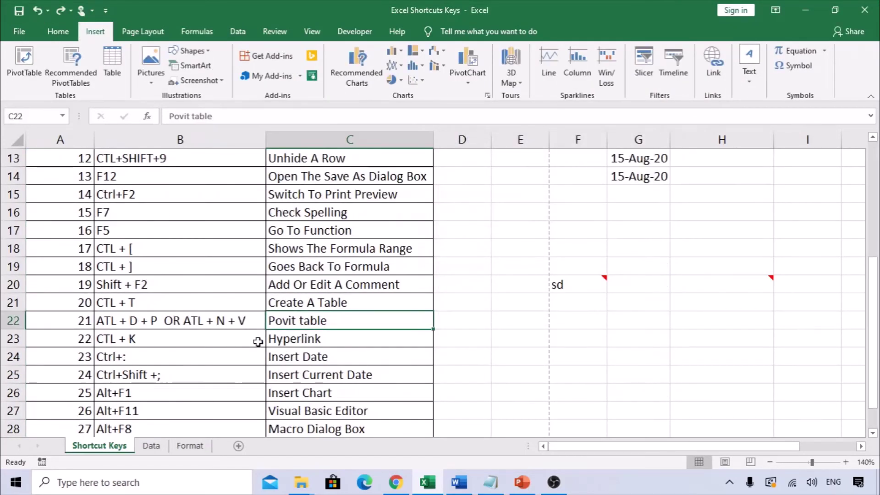
left_click(222, 326)
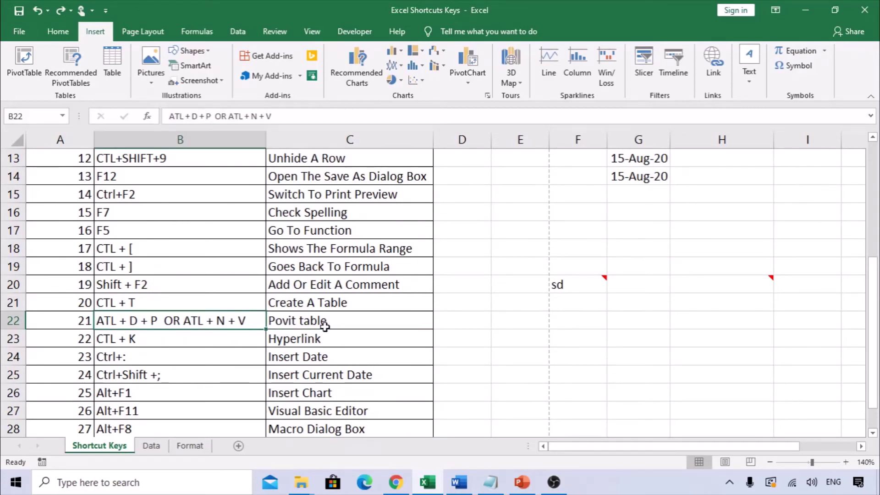
key("alt")
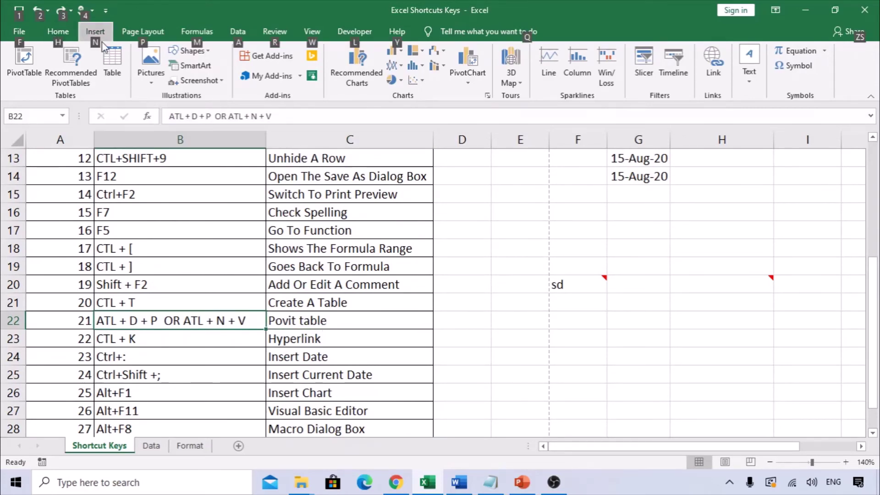
key("n")
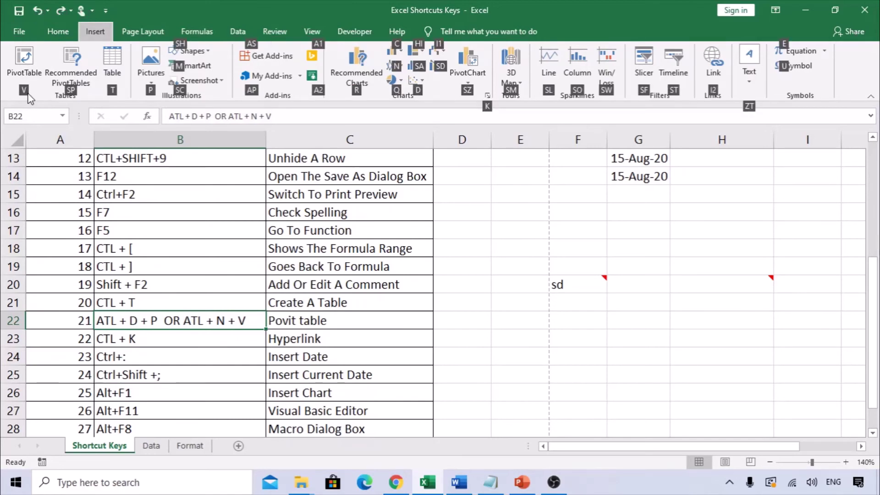
key("v")
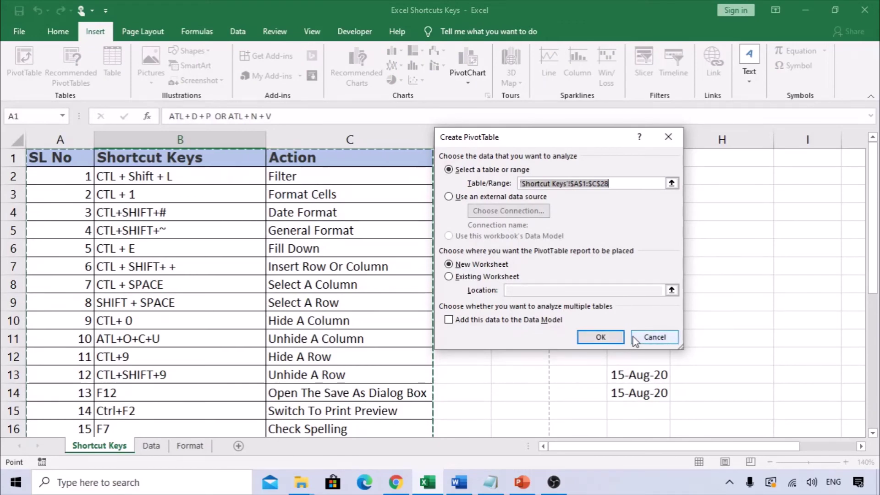
left_click(640, 341)
scroll(399, 356, "down", 6)
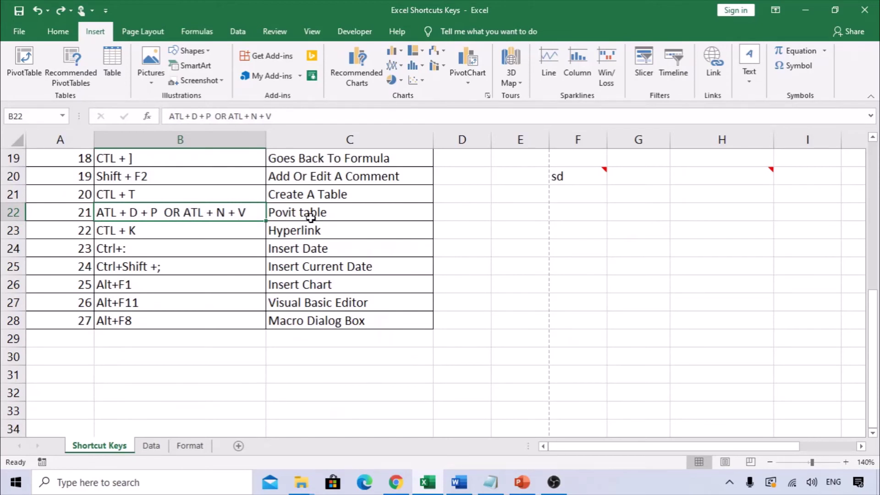
left_click(311, 218)
left_click(178, 237)
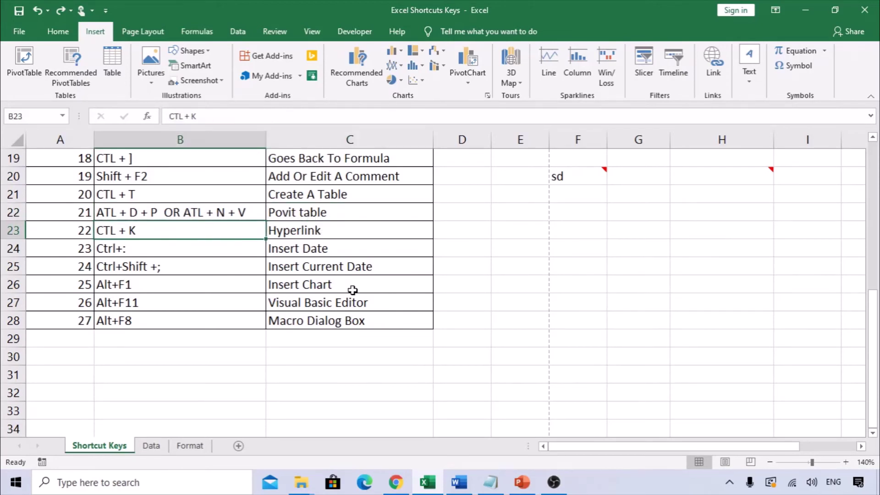
left_click(598, 200)
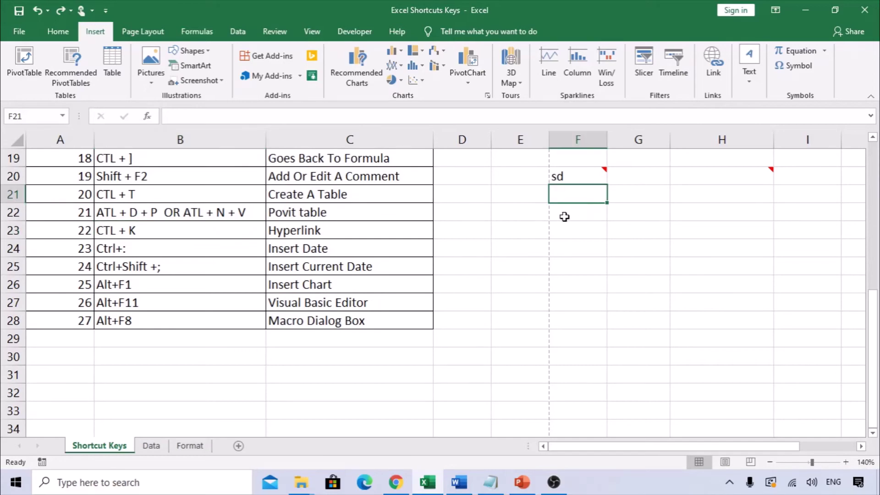
left_click(579, 230)
key("ctrl+k")
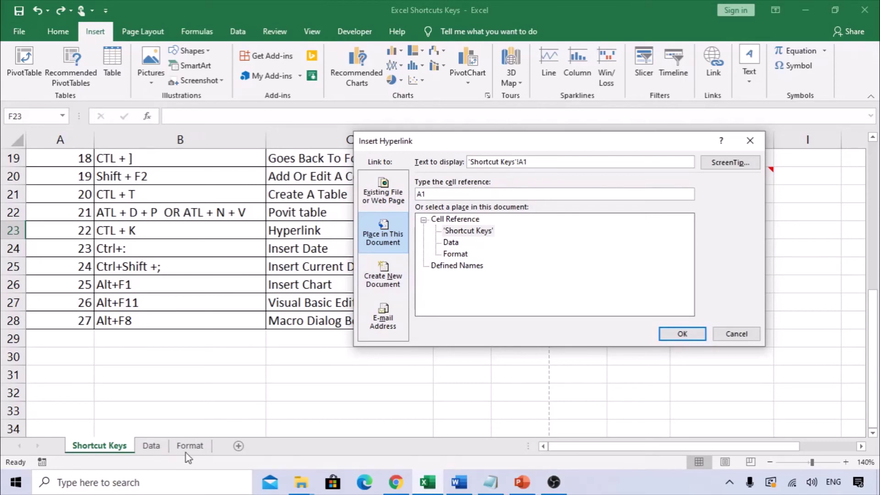
left_click(455, 254)
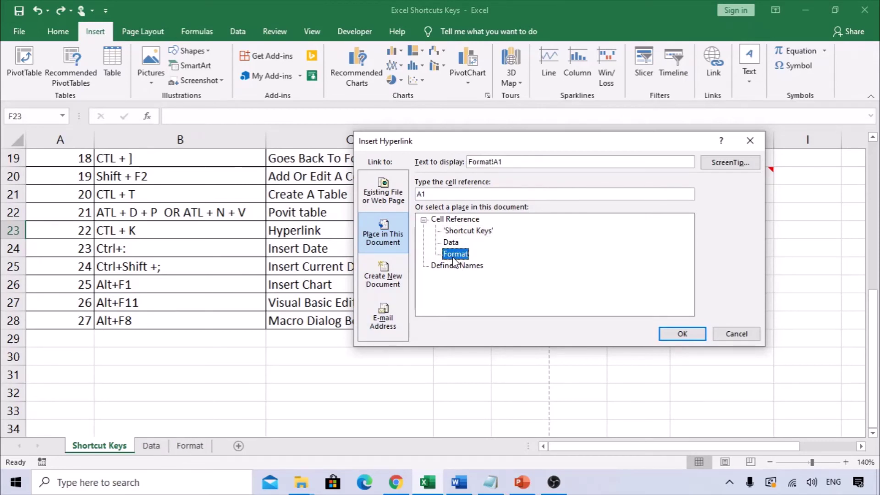
left_click(683, 334)
left_click(590, 266)
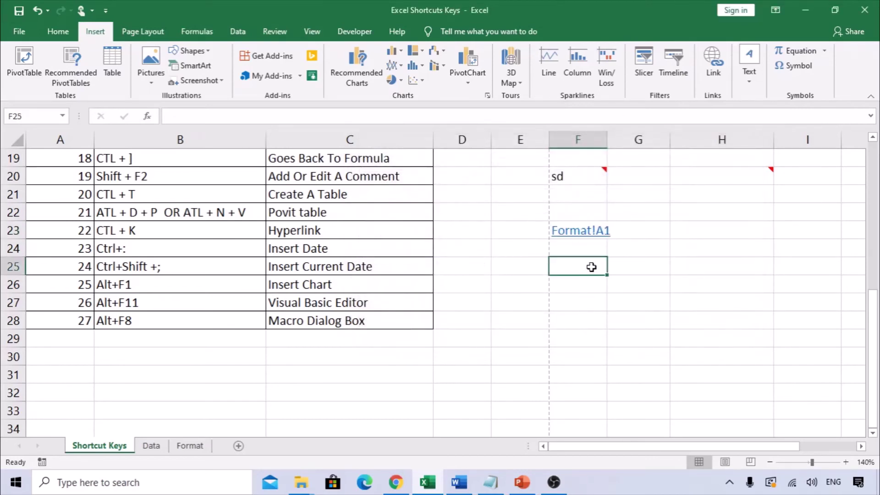
left_click(585, 242)
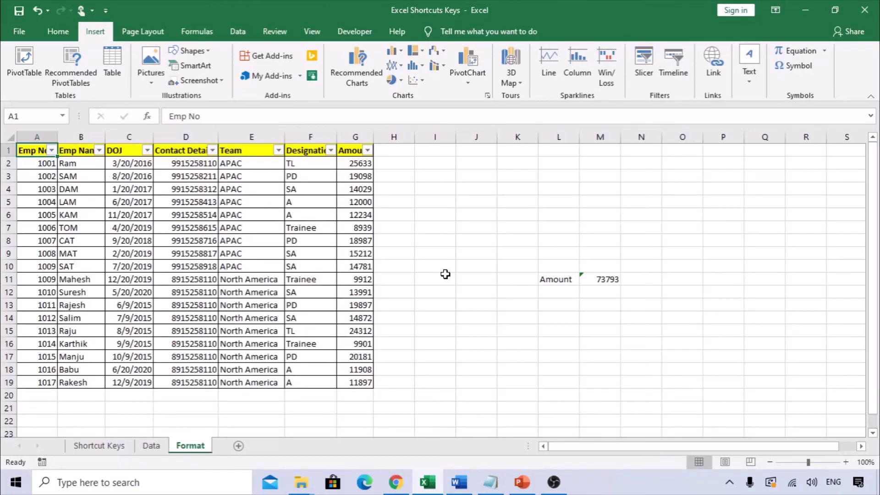
left_click(120, 448)
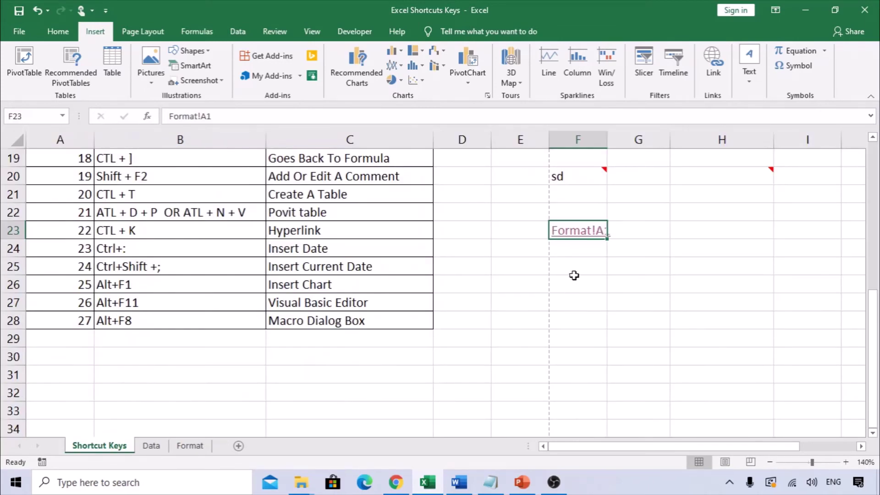
left_click(574, 258)
key("Up")
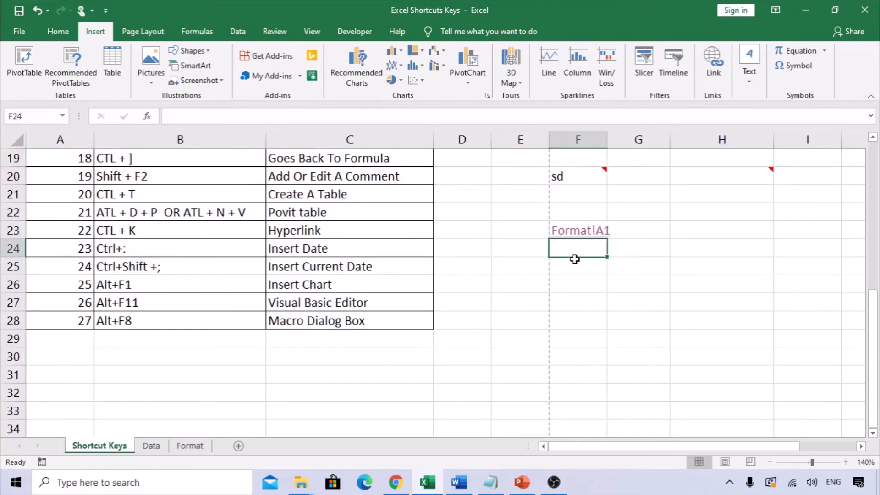
key("ctrl+c")
key("Up")
key("Return")
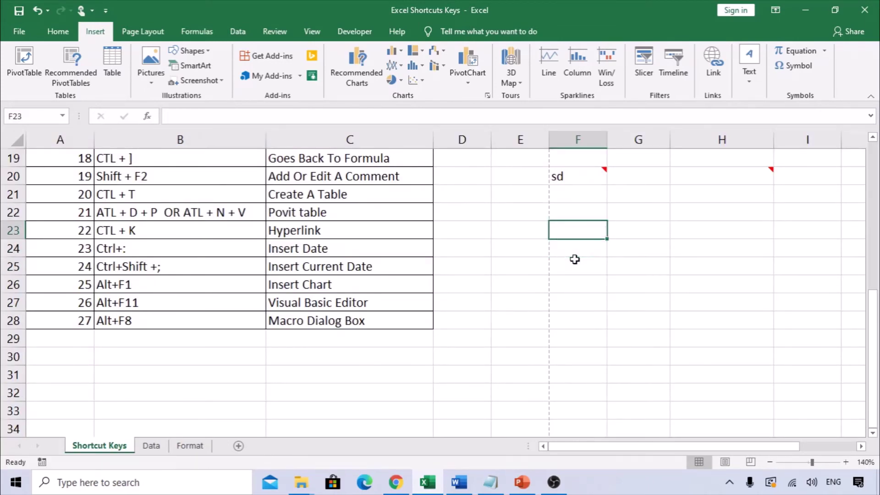
left_click(231, 250)
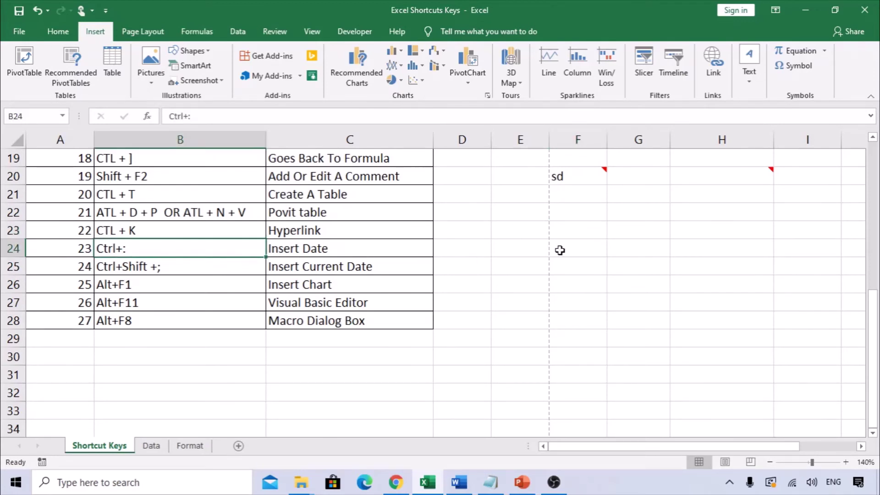
Insert today's date into G23 and the current time into G24, autofitting column G
left_click(621, 233)
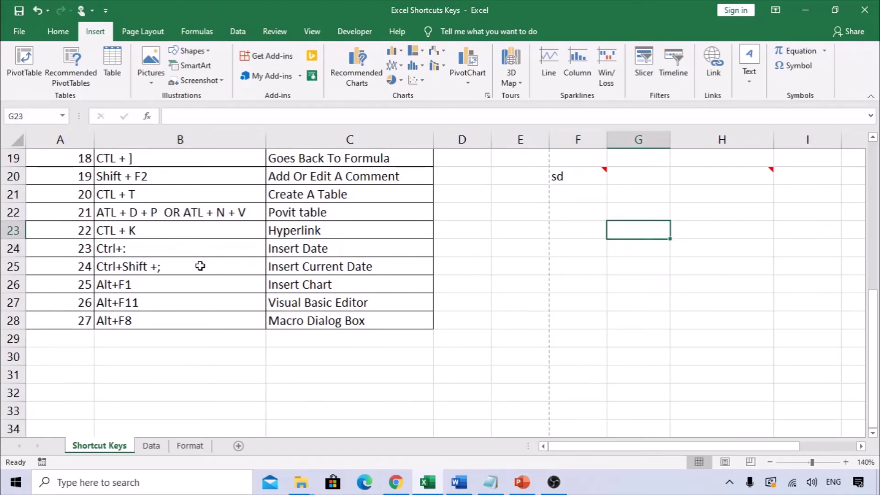
left_click(191, 252)
left_click(621, 233)
key("ctrl+semicolon")
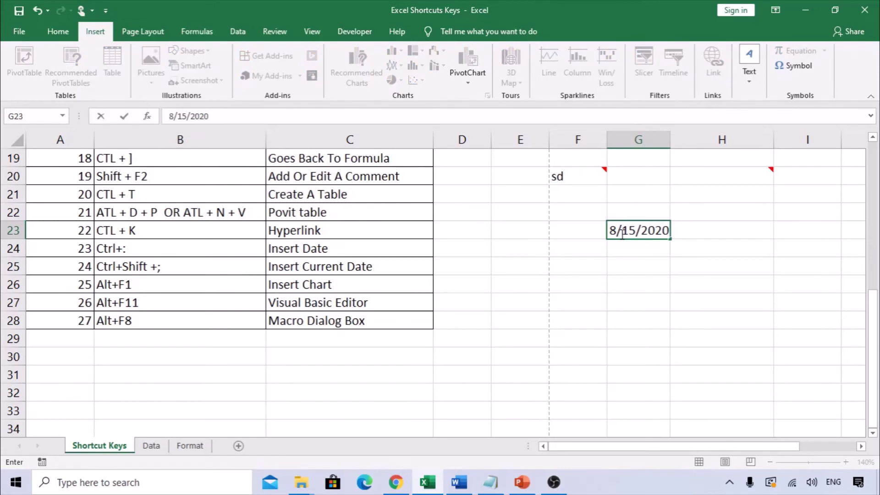
key("Return")
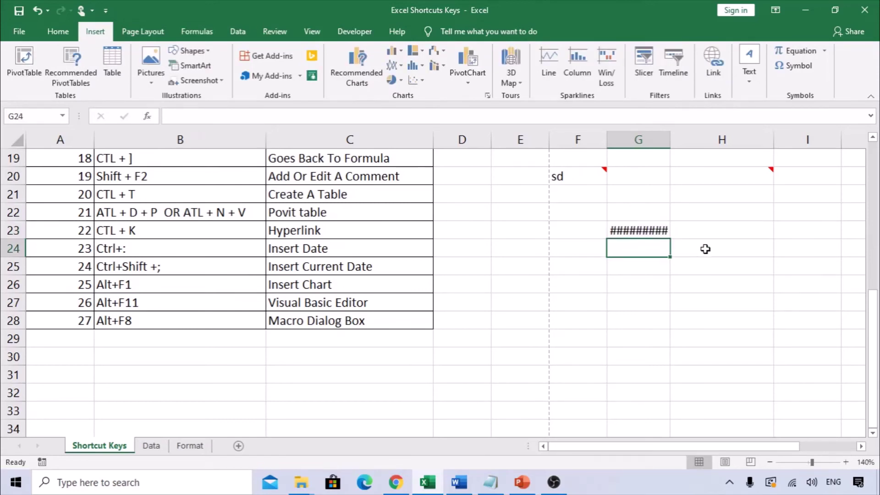
double_click(671, 139)
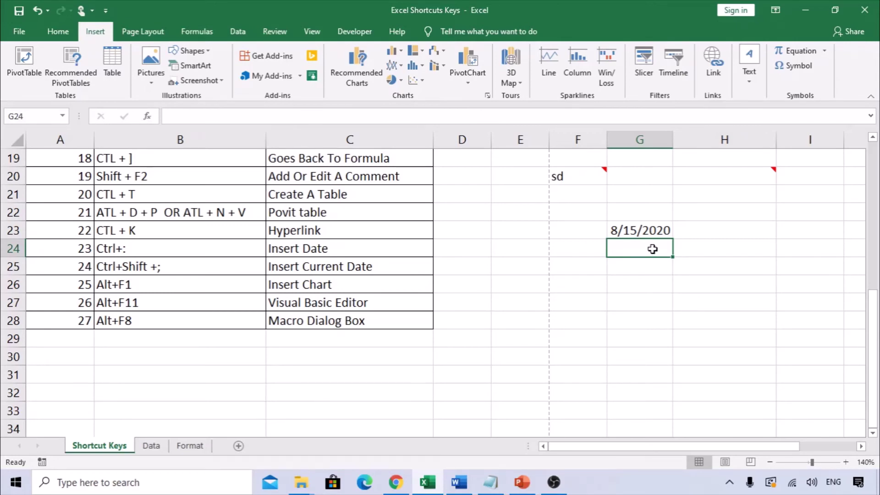
key("ctrl+shift+semicolon")
key("Return")
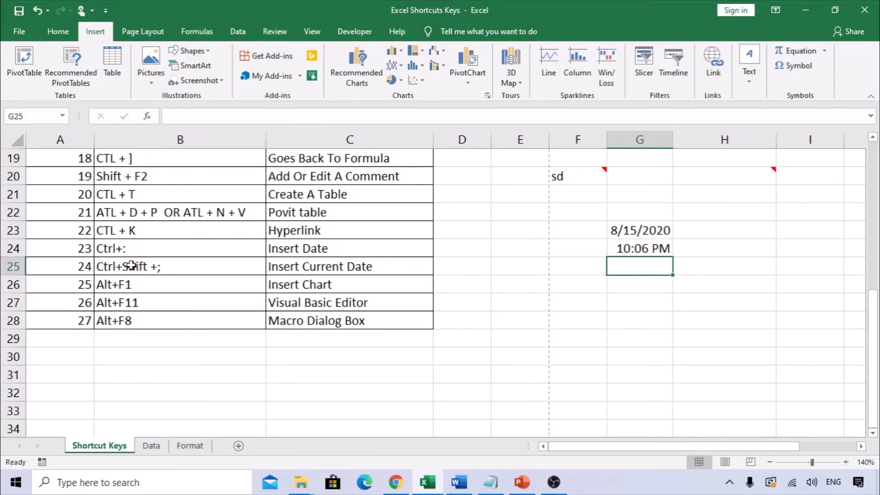
Insert today's date and the current time together into cell G25
left_click(153, 265)
double_click(171, 266)
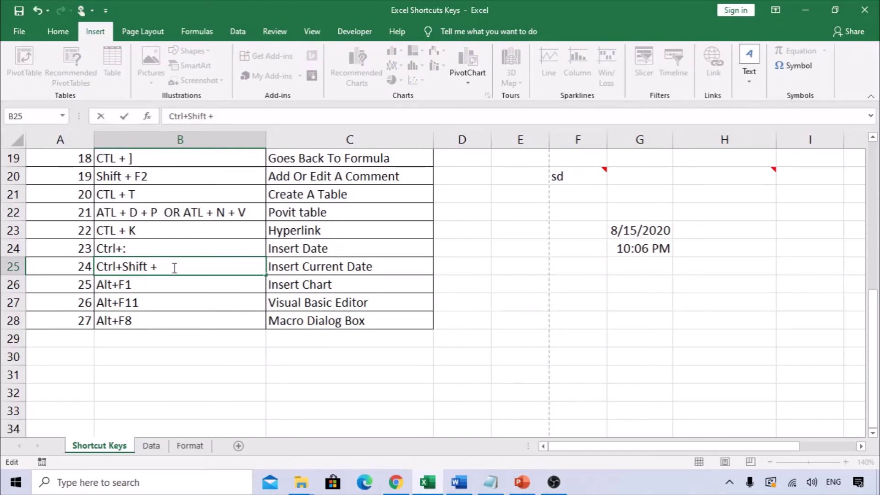
key("Escape")
left_click(658, 272)
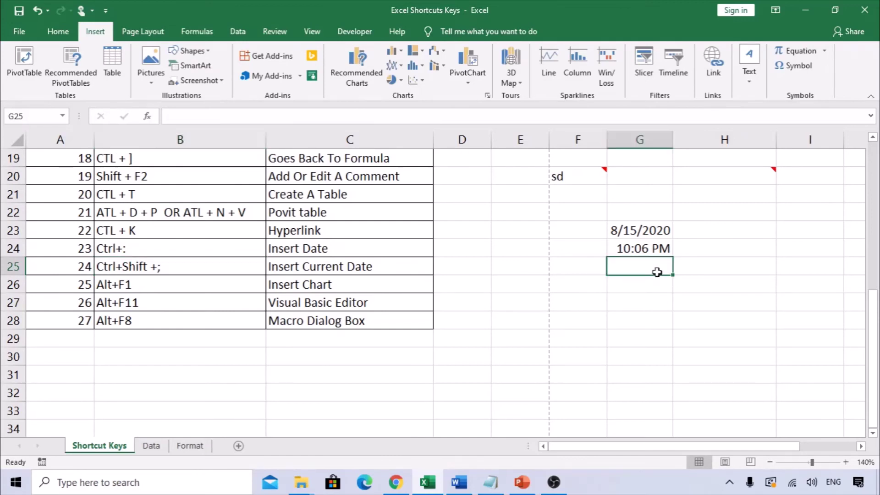
left_click(137, 253)
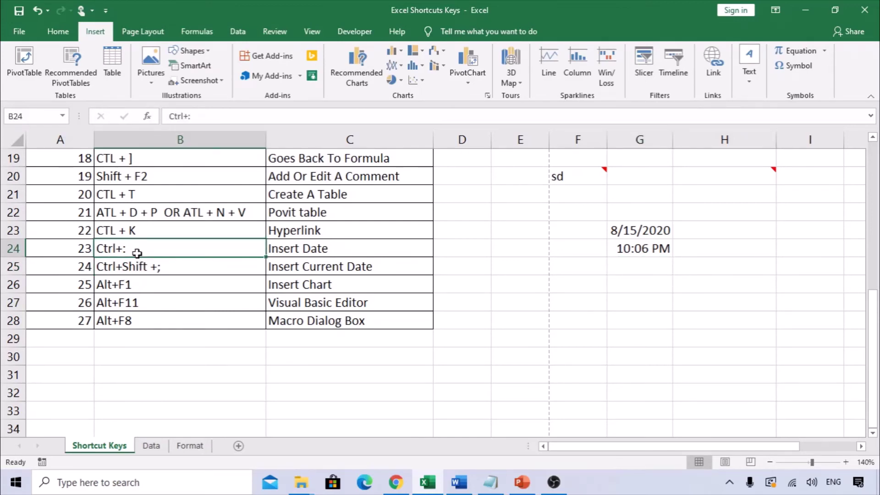
left_click(635, 269)
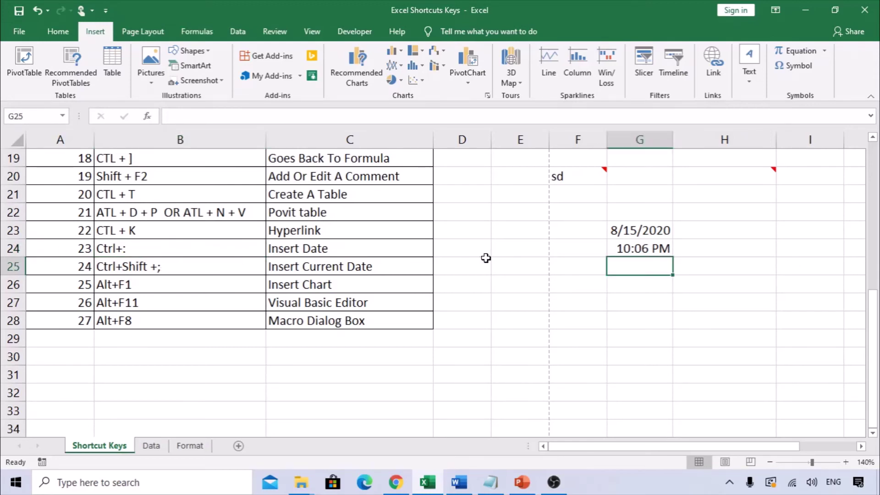
left_click_drag(629, 228, 634, 252)
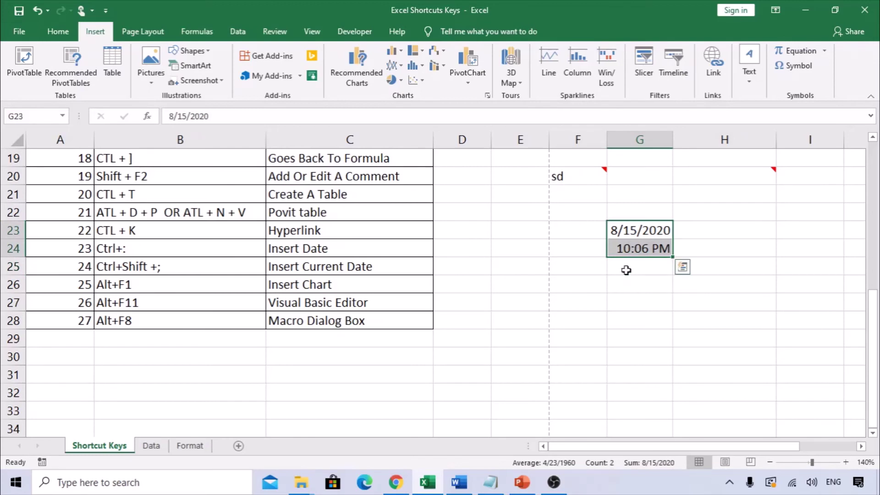
left_click(626, 270)
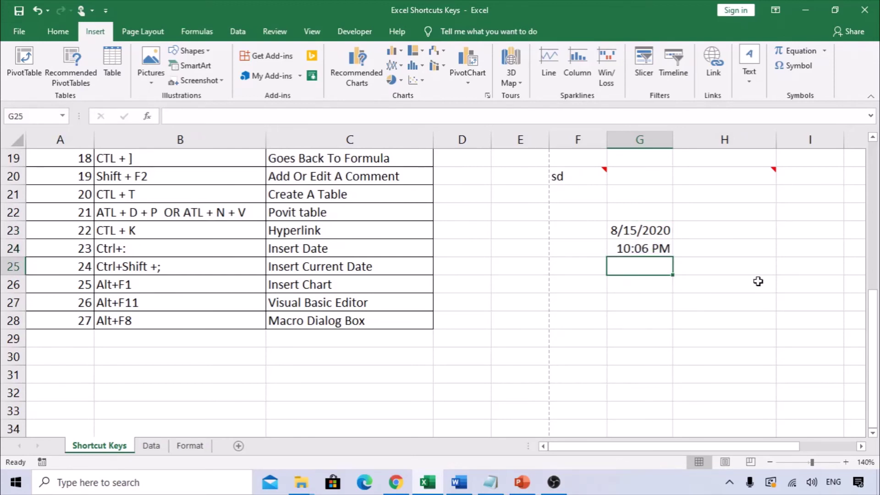
key("ctrl+semicolon")
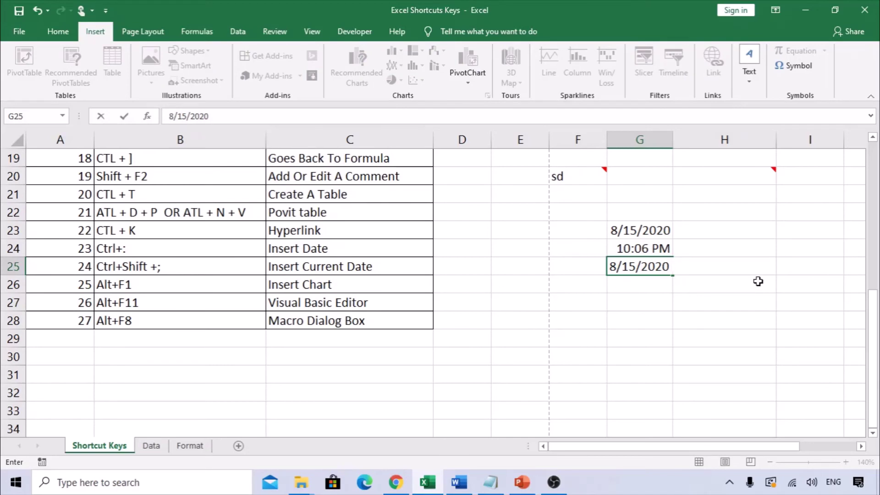
key("ctrl+shift+semicolon")
key("Return")
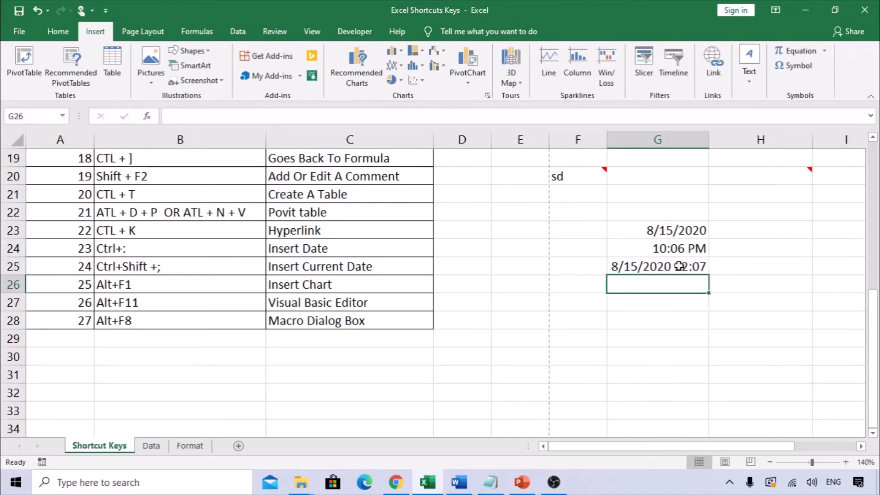
Insert a combined date and time, such as 8/15/2020 22:07, into G26
left_click(678, 265)
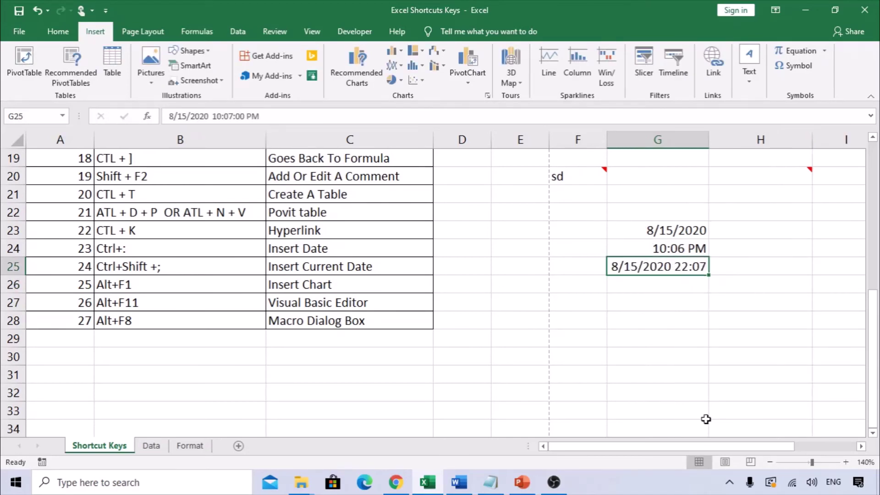
left_click(631, 286)
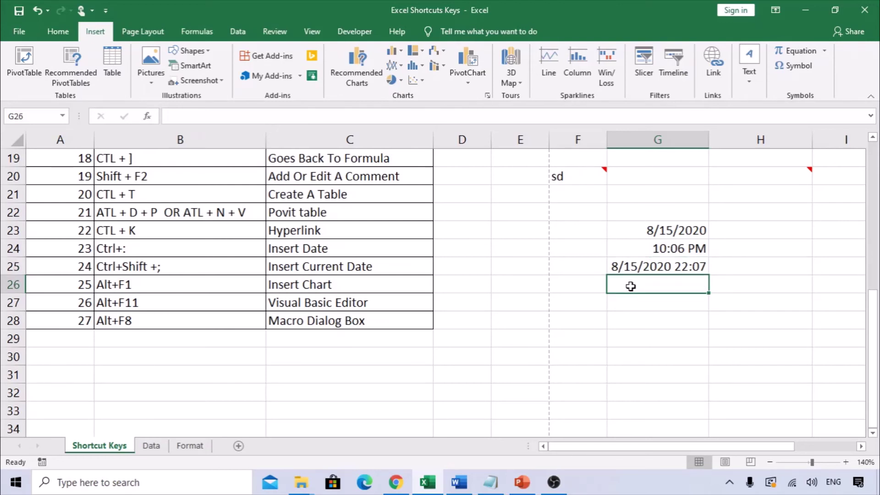
key("ctrl+semicolon")
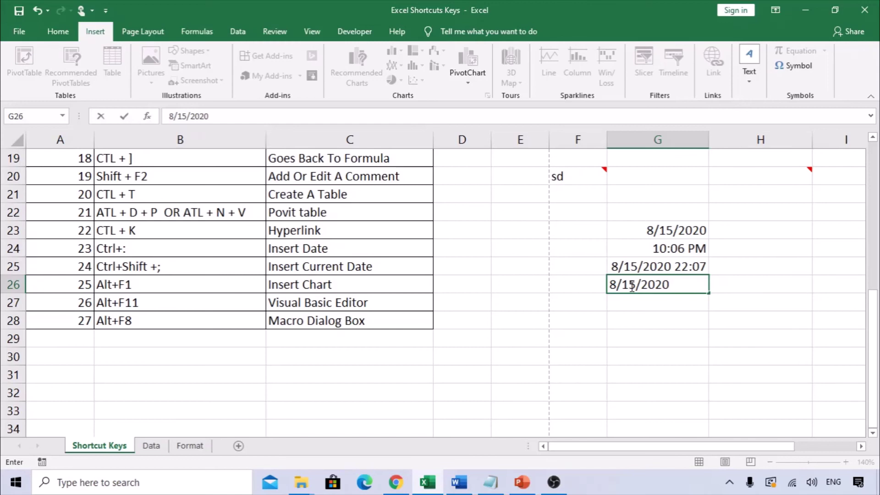
key("ctrl+shift+semicolon")
key("Return")
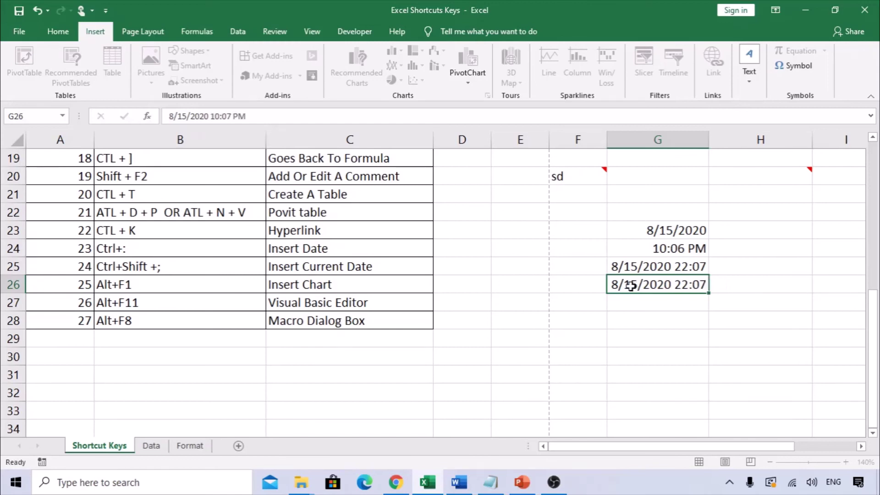
key("Up")
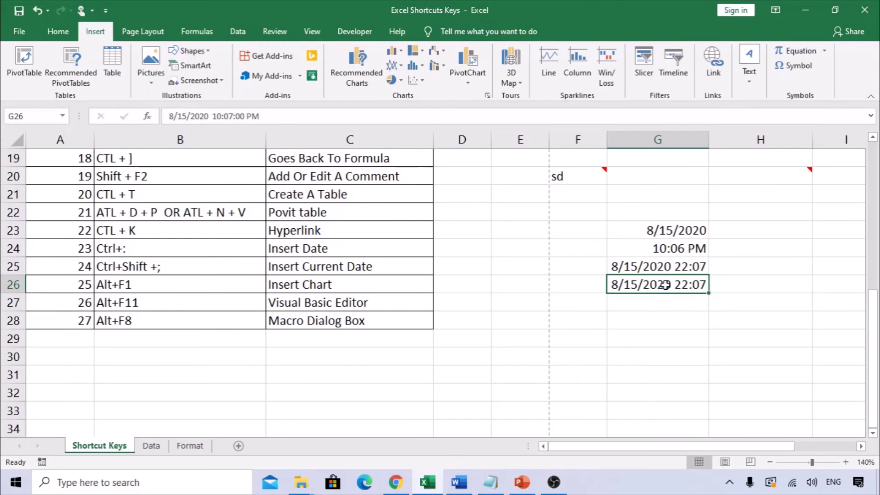
Clear the test date and time values from G22:G26
left_click_drag(666, 287, 663, 268)
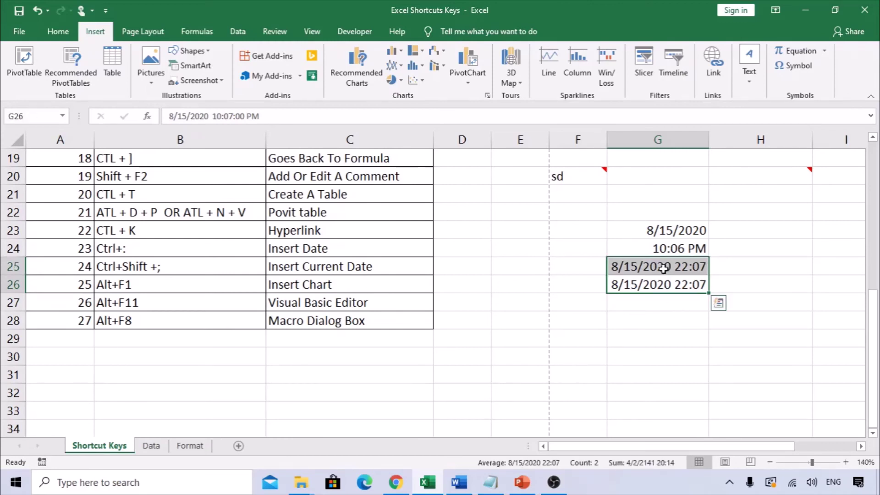
key("shift+Up")
key("shift+Up")
key("shift+Up")
key("Delete")
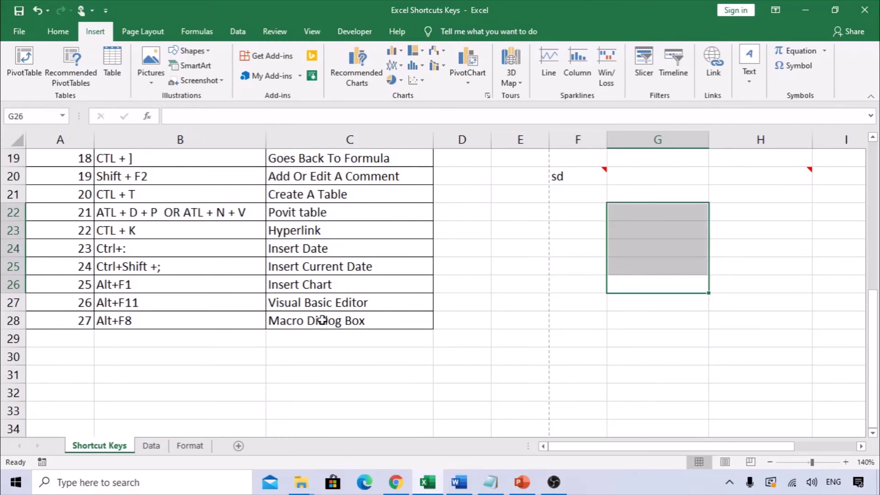
left_click(306, 287)
left_click(160, 267)
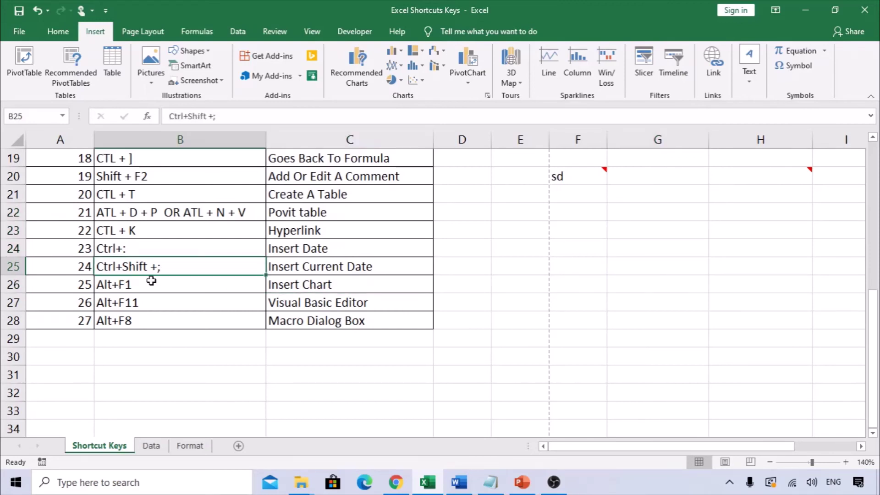
Select the Alt+F1 Insert Chart entry and its description in the shortcut list
left_click(152, 283)
left_click(335, 287)
left_click(152, 290)
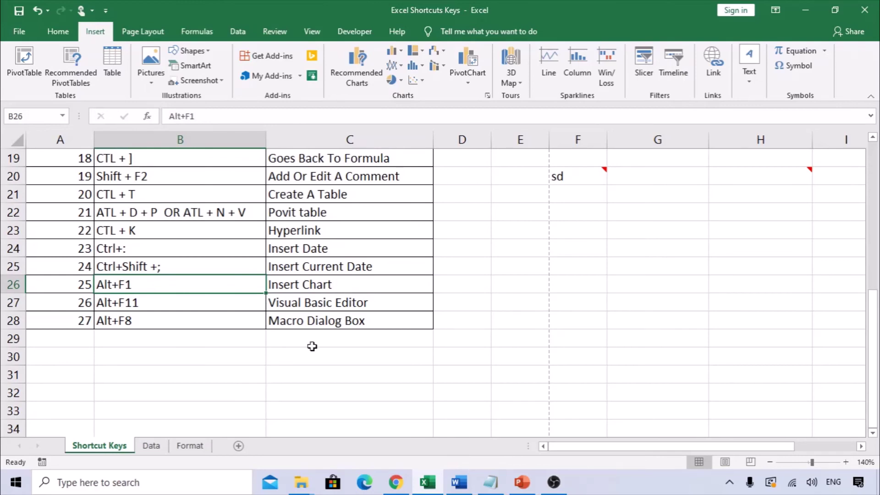
On the Format sheet, chart Designation vs Amount (F1:G19) with Alt+F1, placed right of the table
left_click(191, 446)
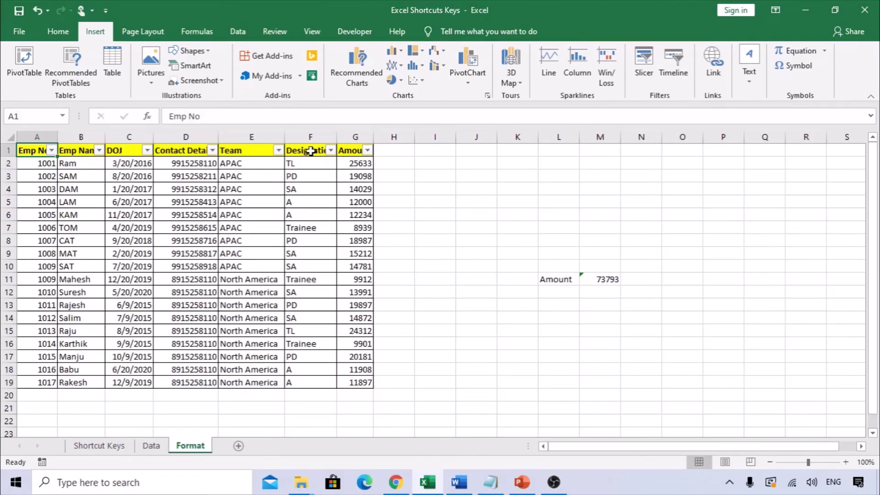
left_click_drag(311, 151, 362, 381)
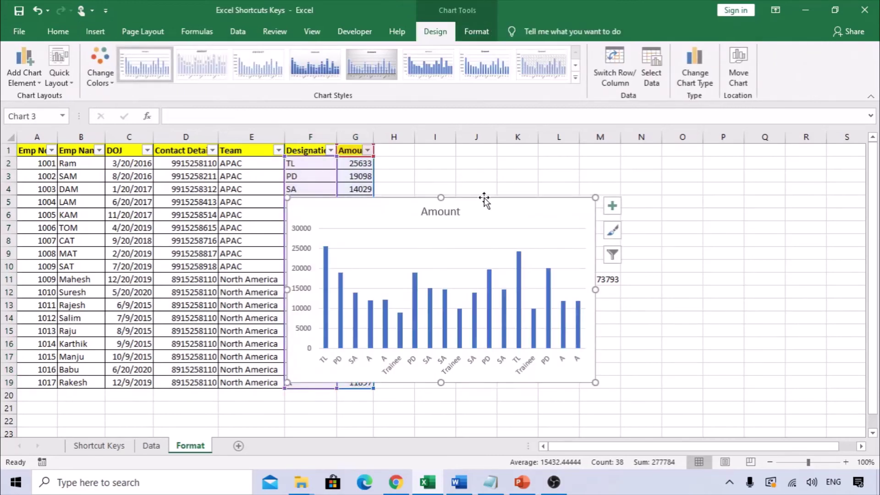
mouse_move(538, 201)
left_mouse_down()
mouse_move(576, 206)
mouse_move(678, 190)
mouse_move(651, 198)
left_mouse_up()
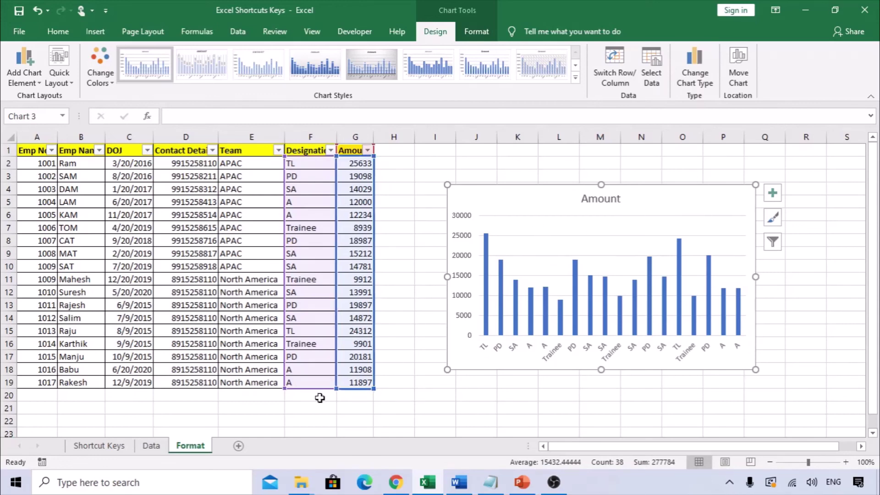
left_click(440, 407)
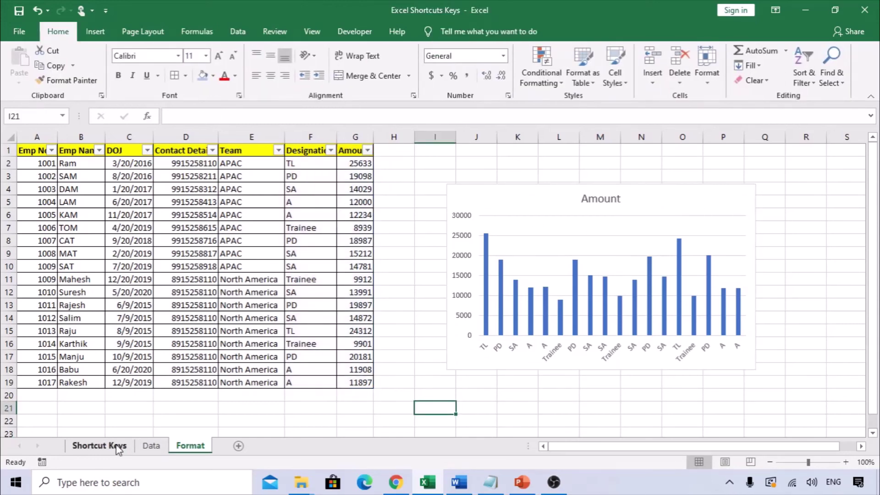
Return to the Shortcut Keys sheet and select the Alt+F11 Visual Basic Editor entry
left_click(117, 447)
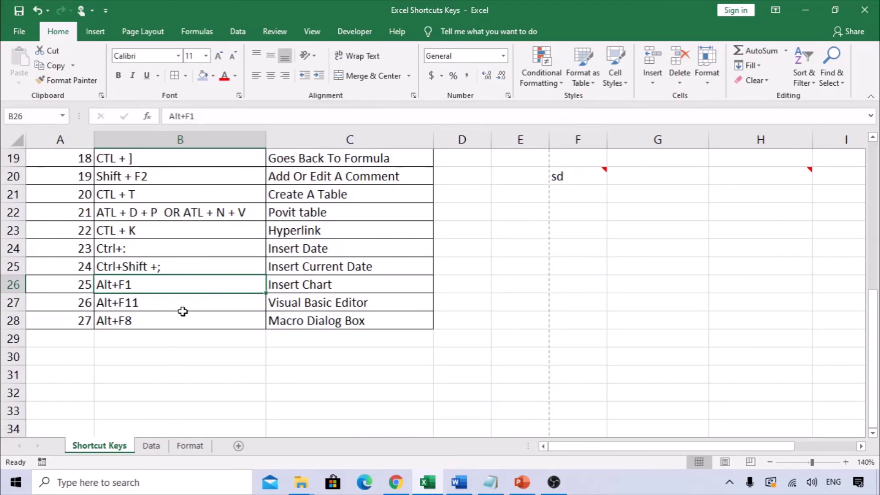
left_click(158, 303)
left_click(335, 310)
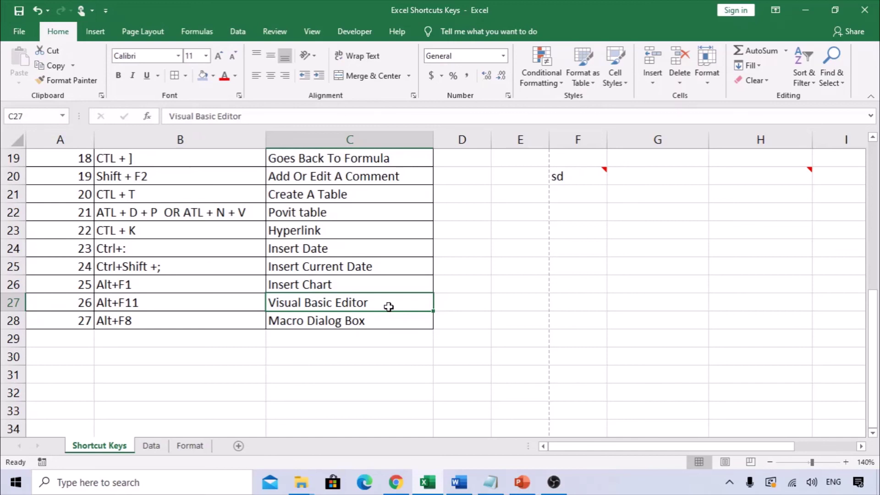
Show and close the Visual Basic Editor (Alt+F11), then the Macro dialog (Alt+F8)
key("alt+F11")
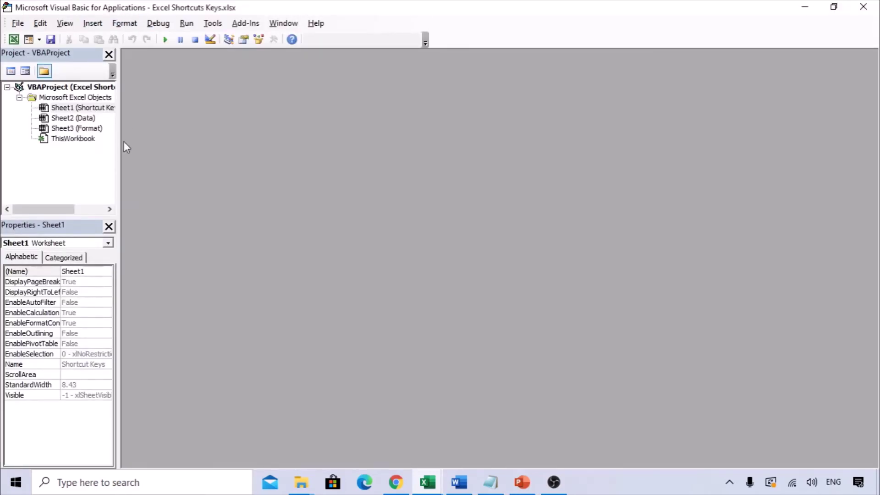
left_click(863, 7)
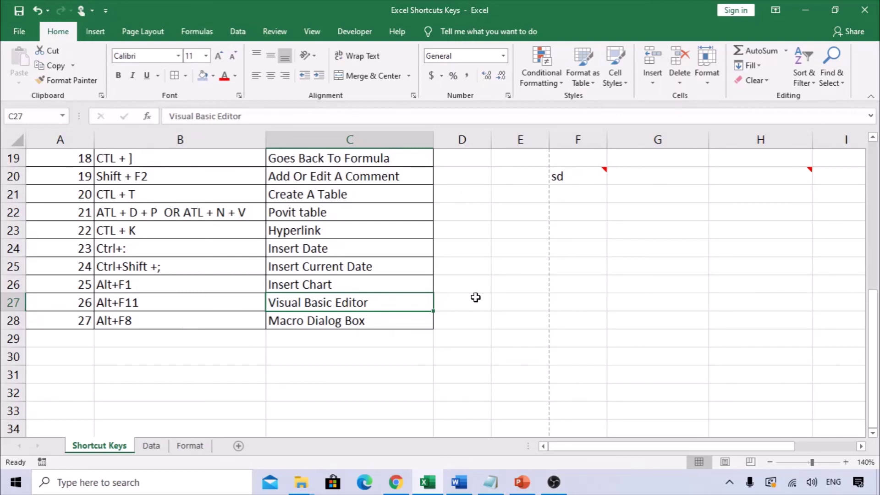
key("alt+F8")
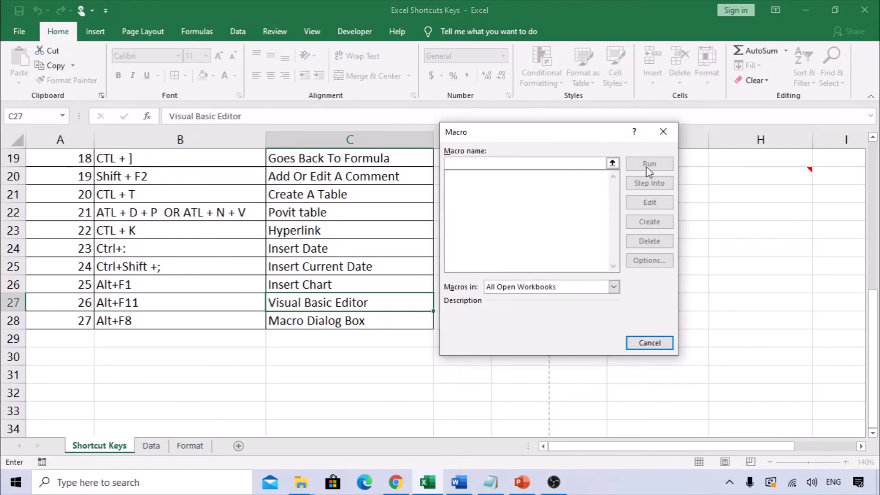
key("Escape")
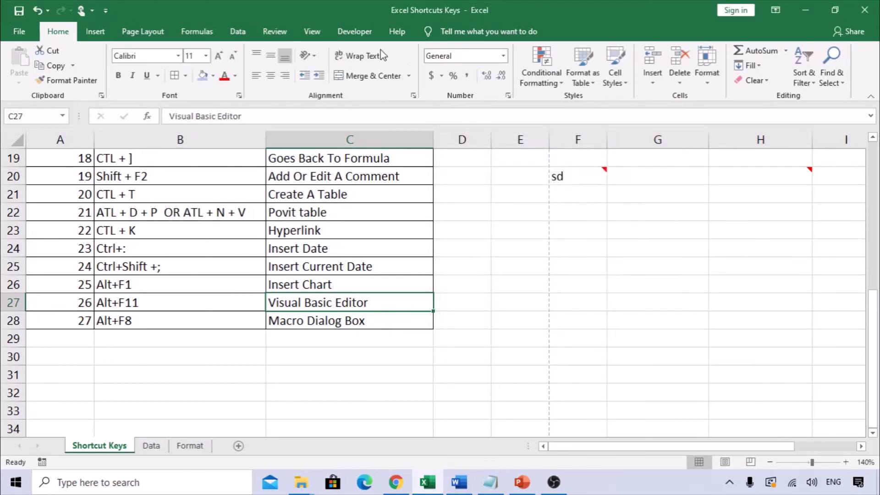
Open and close the Macro dialog via View > Macros > View Macros, then again with Alt+F8 from cell F29
left_click(312, 31)
left_click(663, 69)
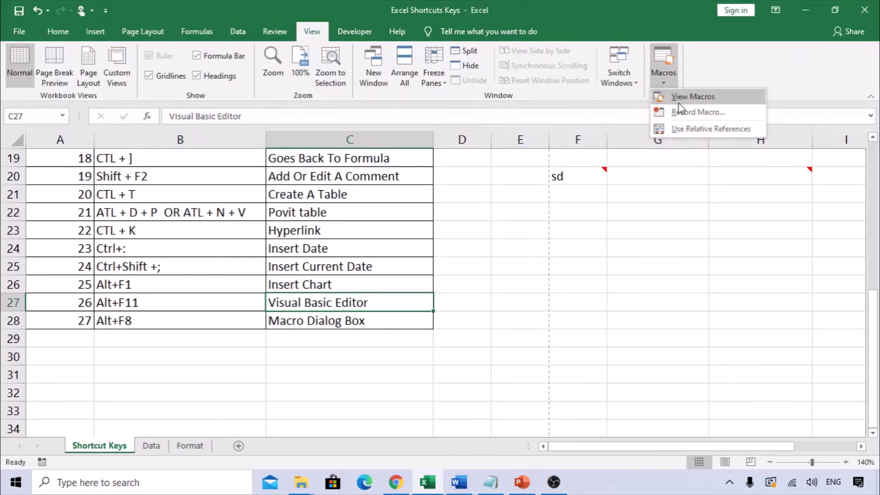
left_click(678, 102)
key("Escape")
left_click(567, 344)
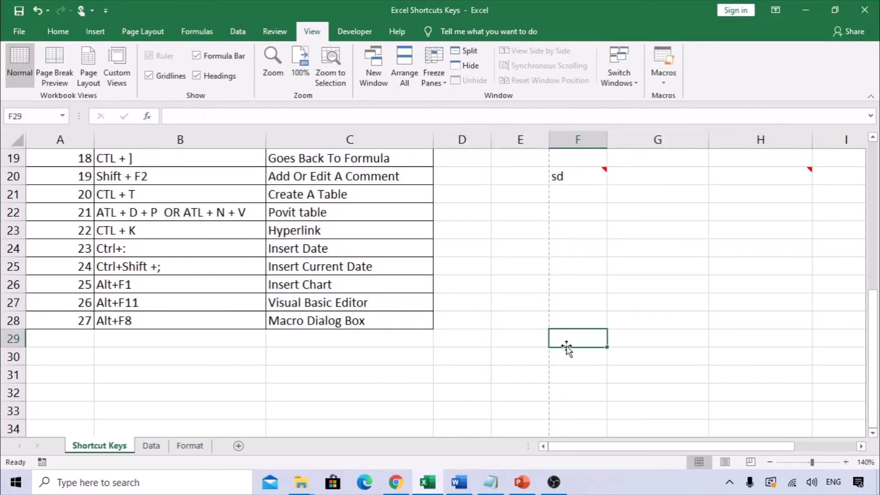
key("alt+F8")
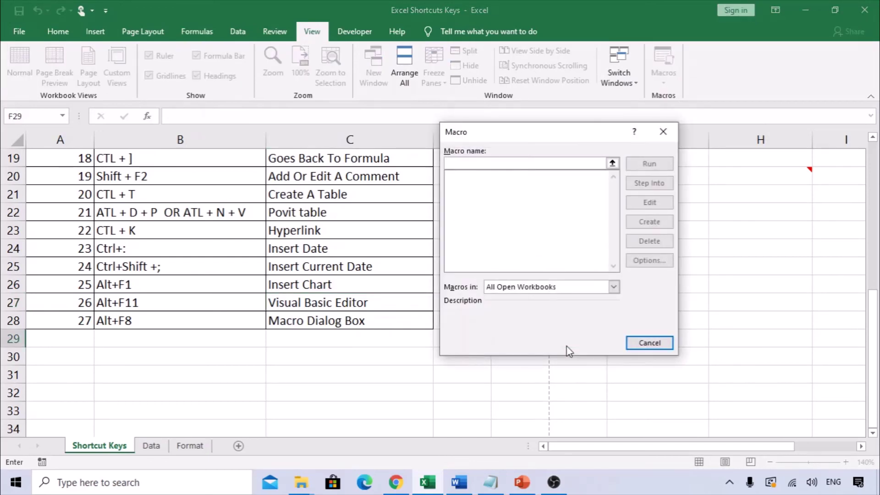
key("Escape")
scroll(375, 369, "up", 6)
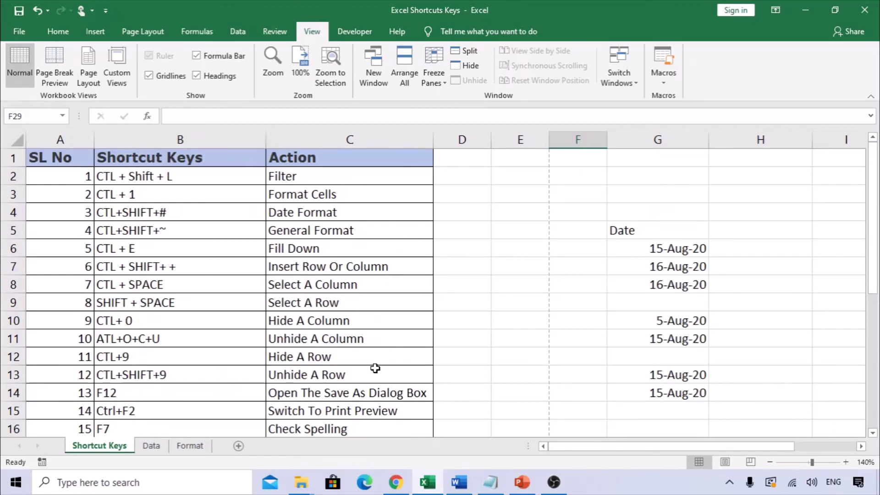
scroll(375, 369, "down", 7)
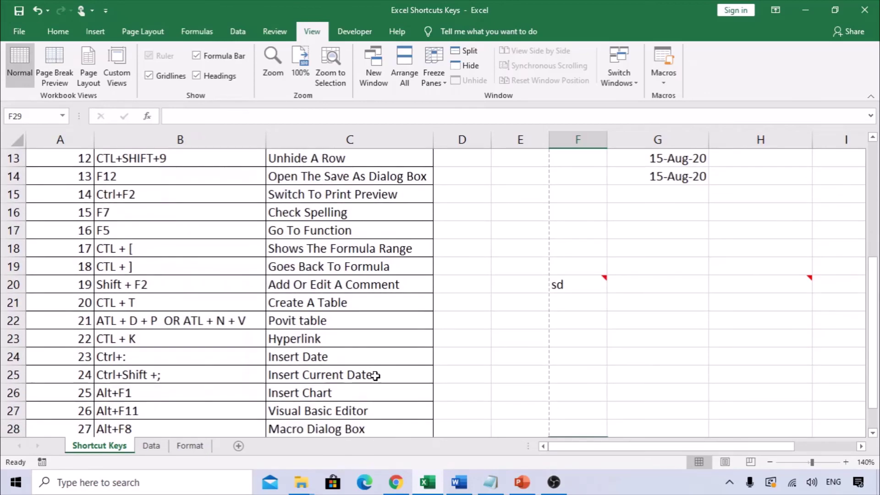
scroll(375, 376, "up", 7)
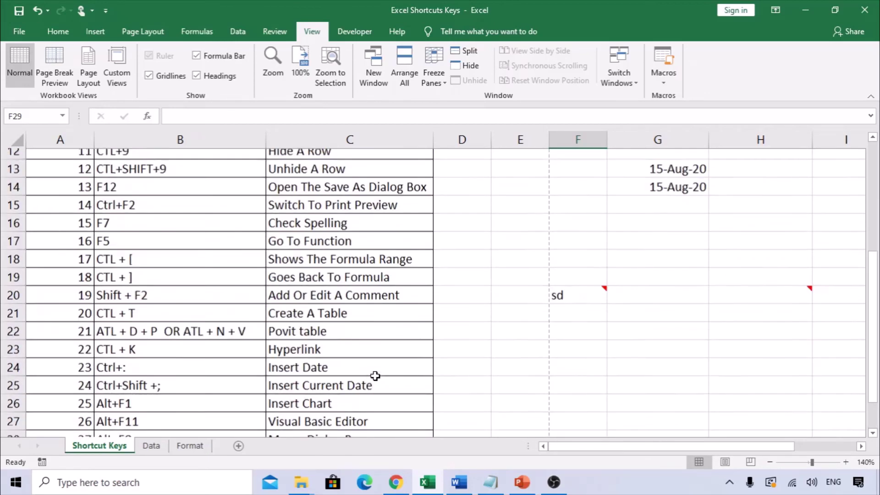